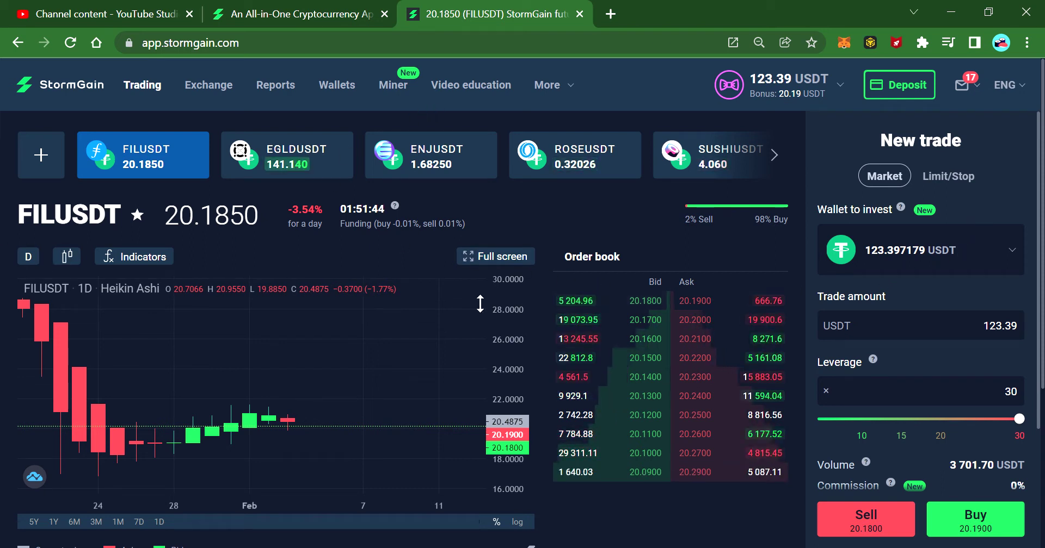
Change the FILUSDT chart's candle interval to 1 minute and finally to 5 minutes
scroll(185, 392, "down", 2)
scroll(187, 395, "down", 1)
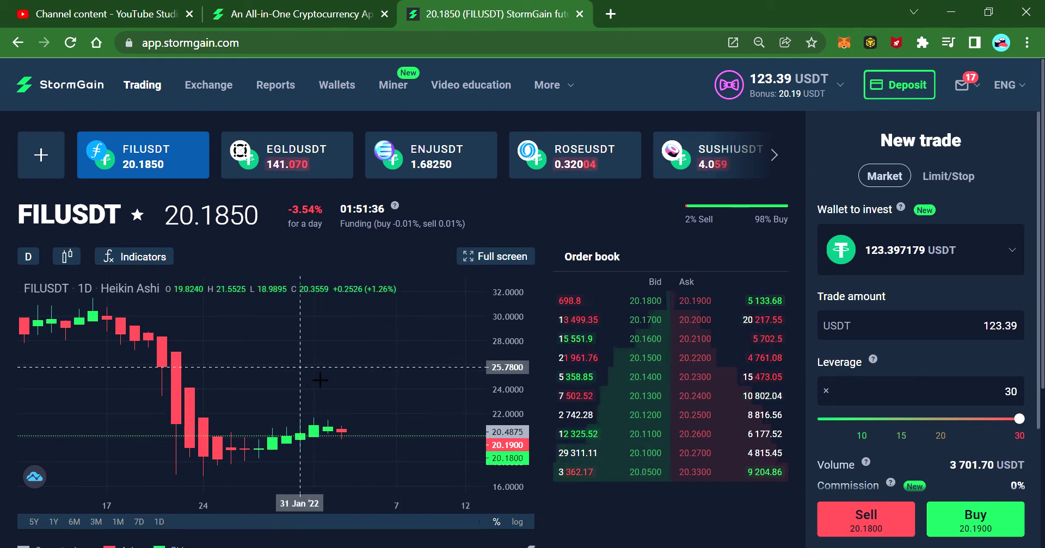
scroll(305, 374, "down", 2)
scroll(264, 392, "up", 2)
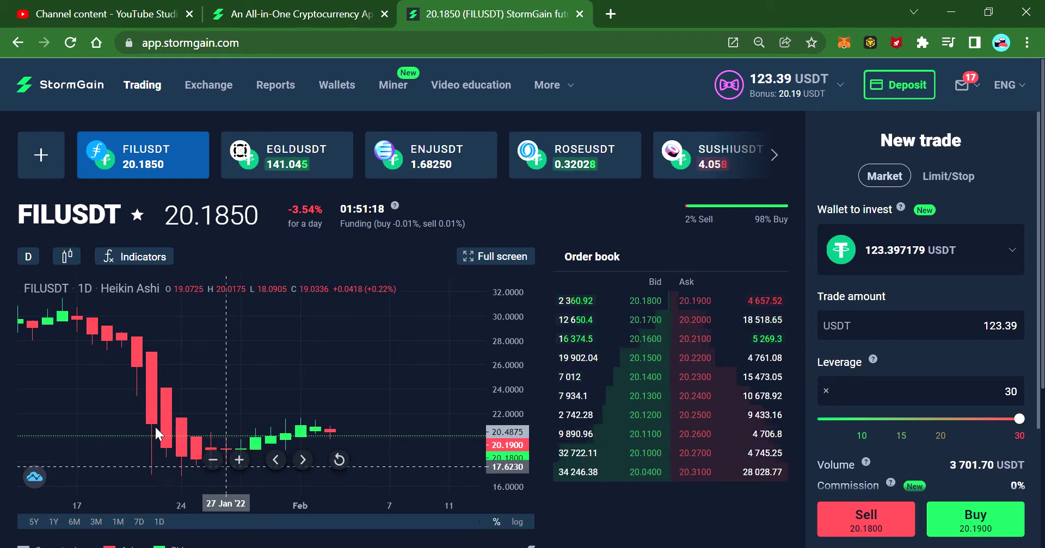
left_click(29, 257)
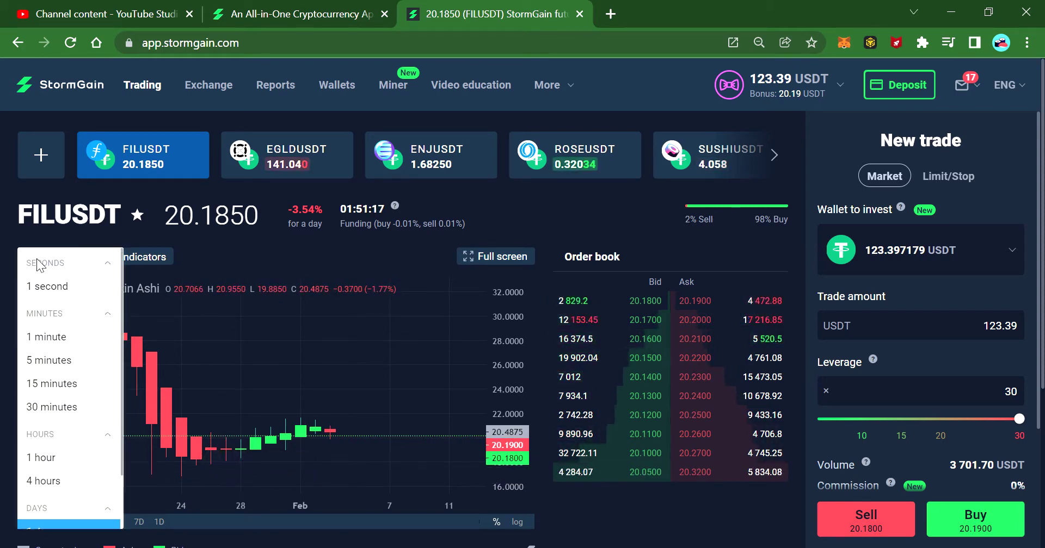
left_click(50, 338)
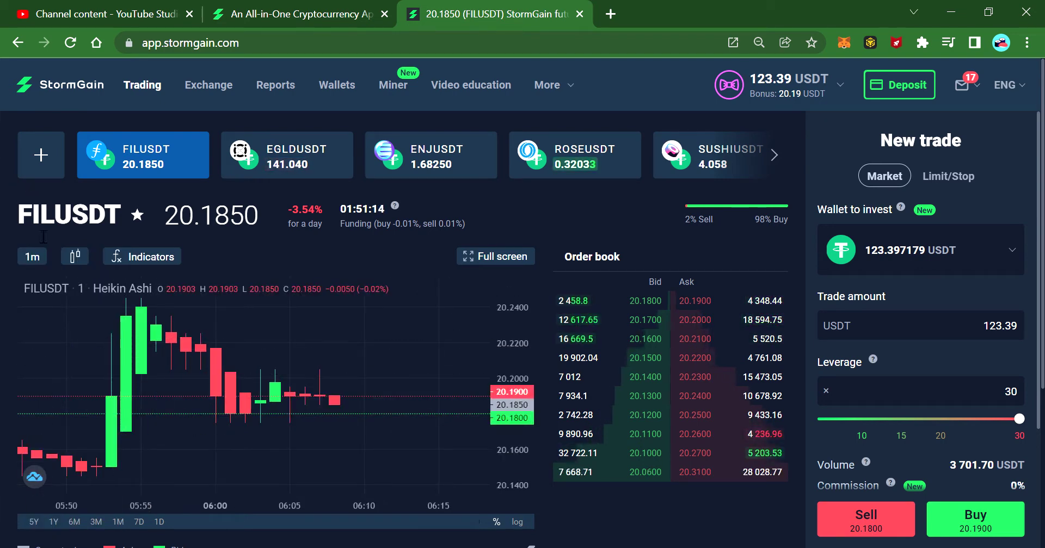
left_click(32, 256)
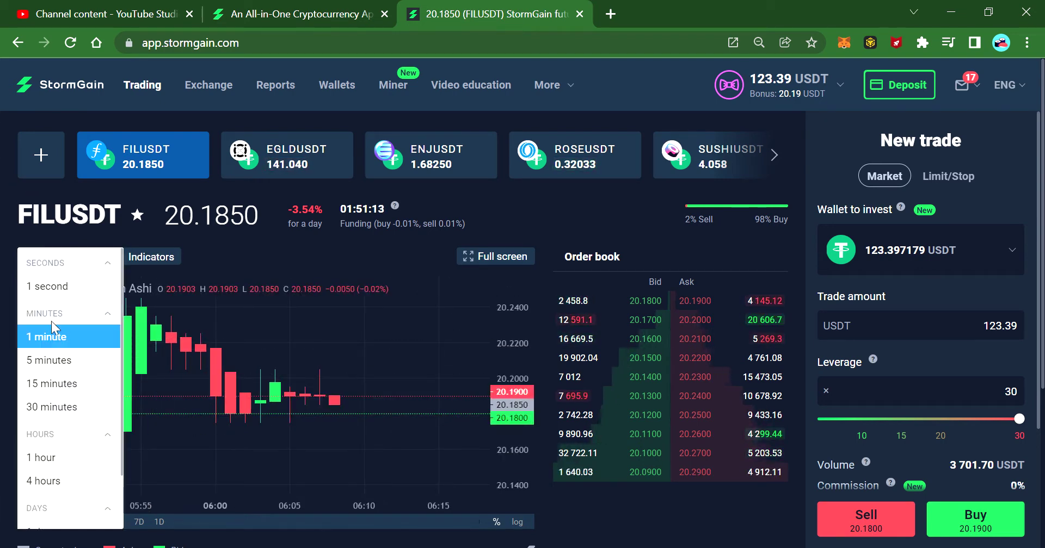
left_click(53, 362)
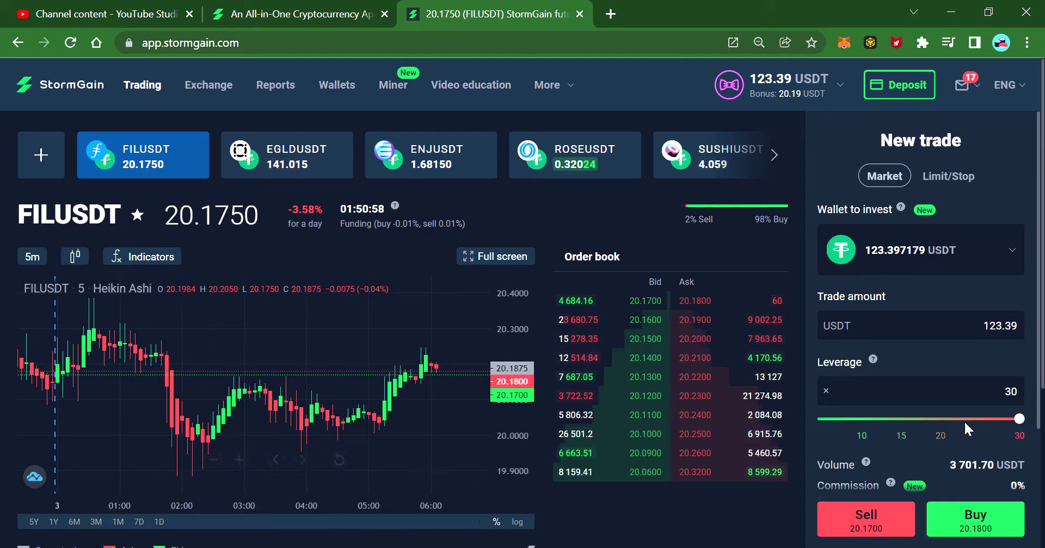
Set up a FILUSDT Limit/Stop order with a trade amount of 10 USDT and leverage of 16
left_click(948, 188)
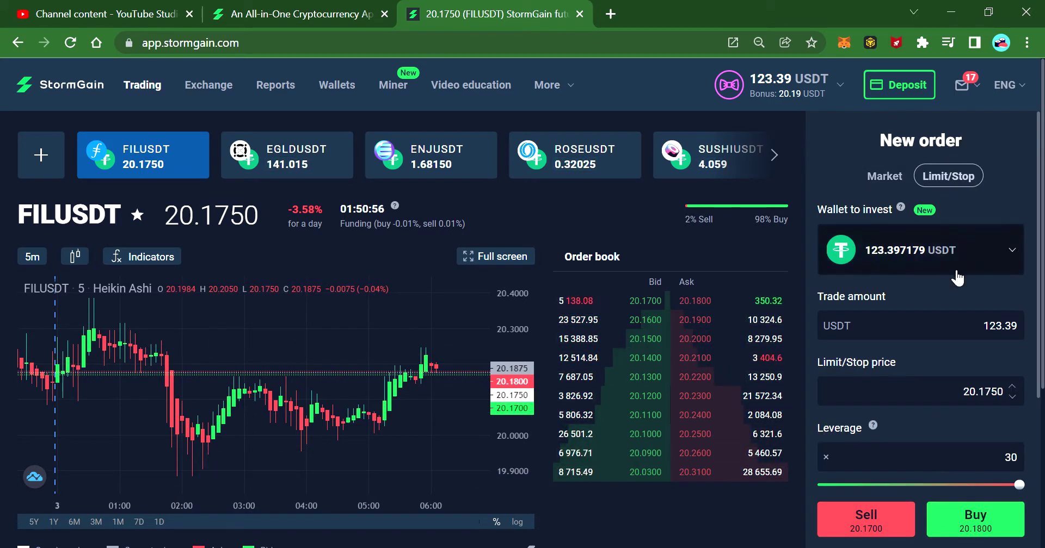
left_click(977, 330)
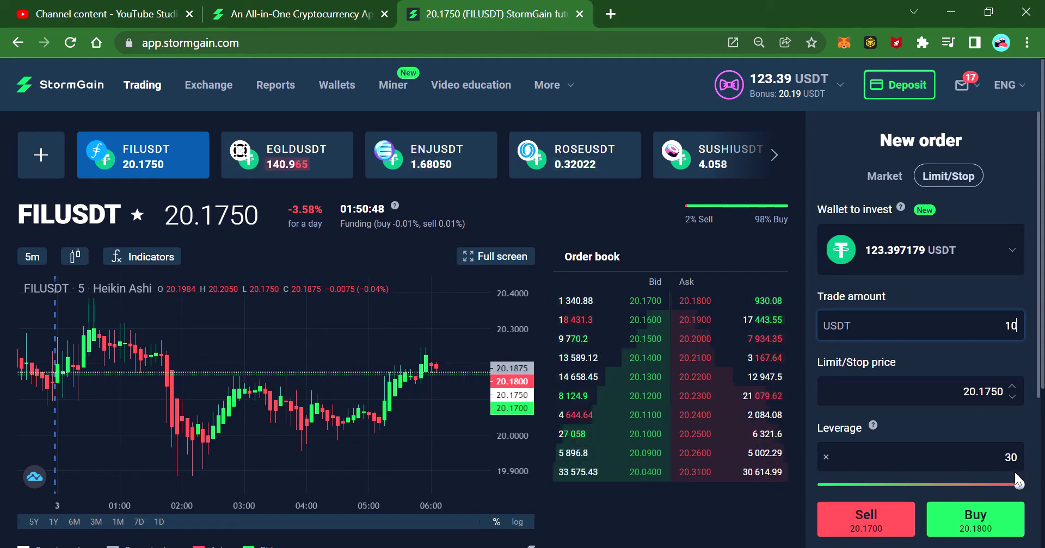
left_click(1020, 486)
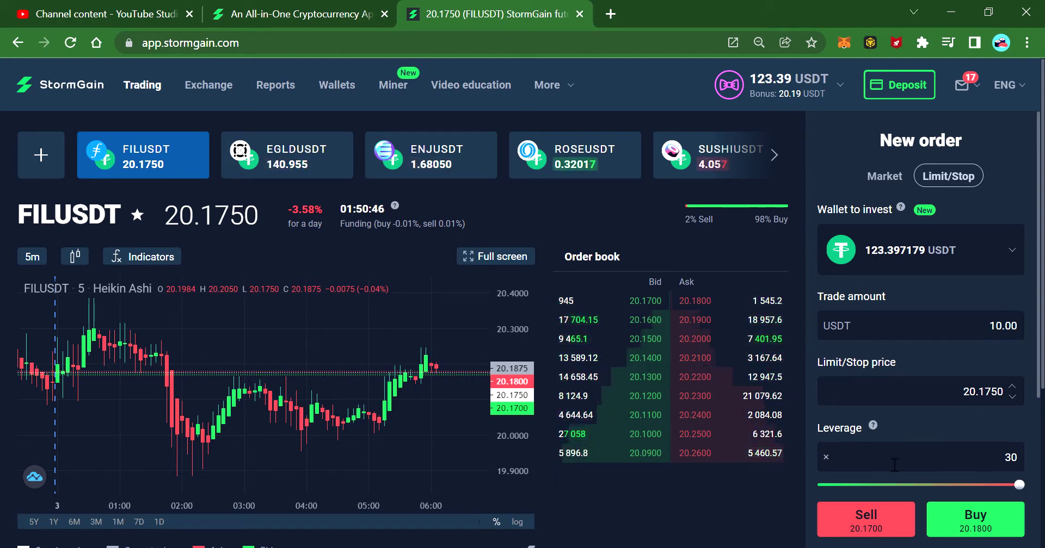
scroll(896, 462, "down", 4)
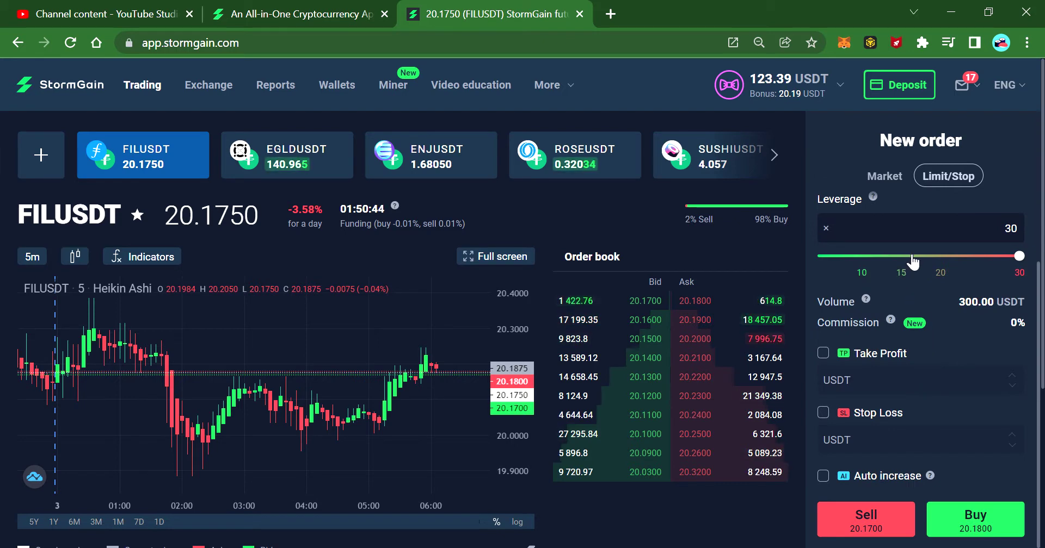
scroll(986, 359, "up", 3)
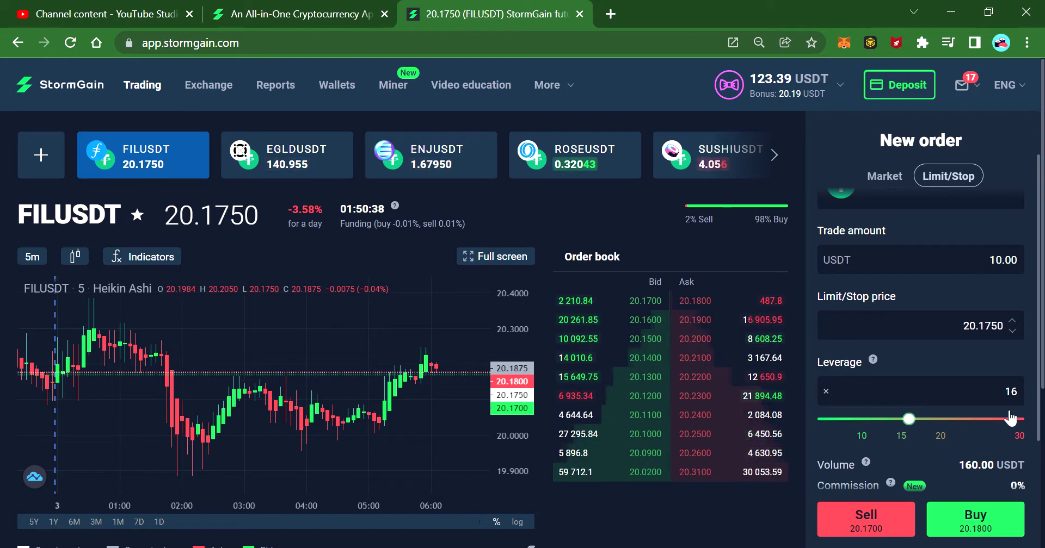
scroll(959, 365, "up", 1)
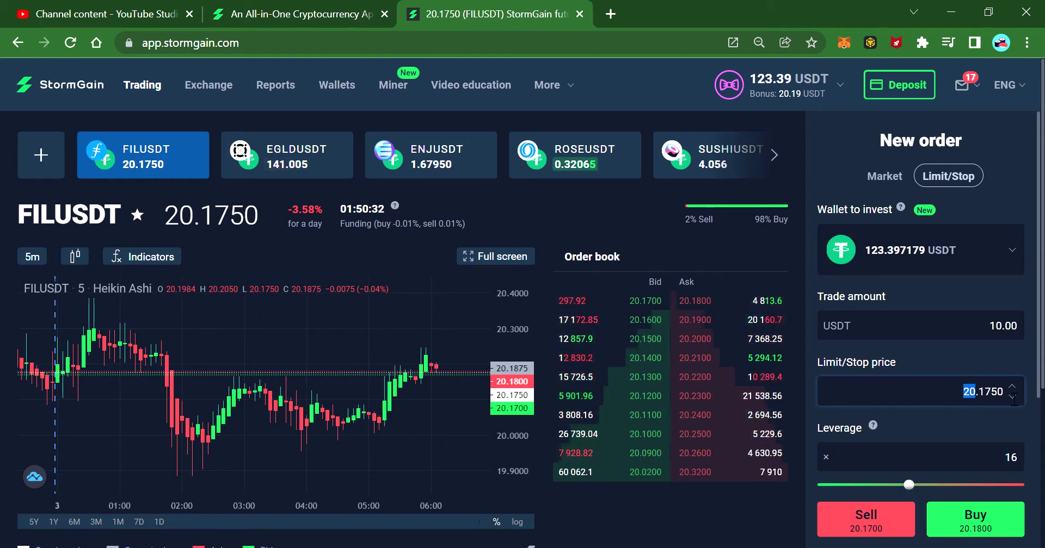
Set the FILUSDT order's limit/stop price to 19.50
double_click(963, 393)
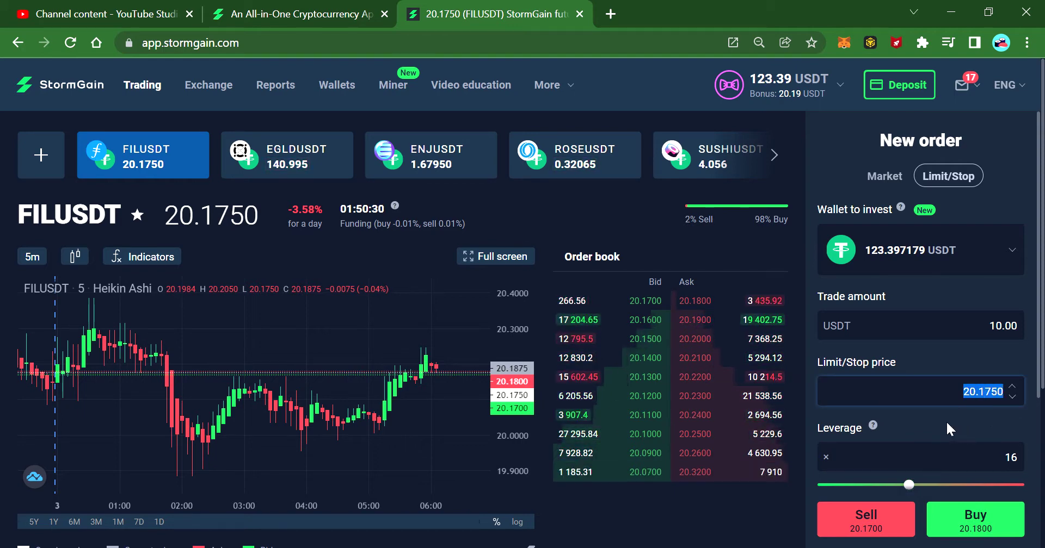
type("10")
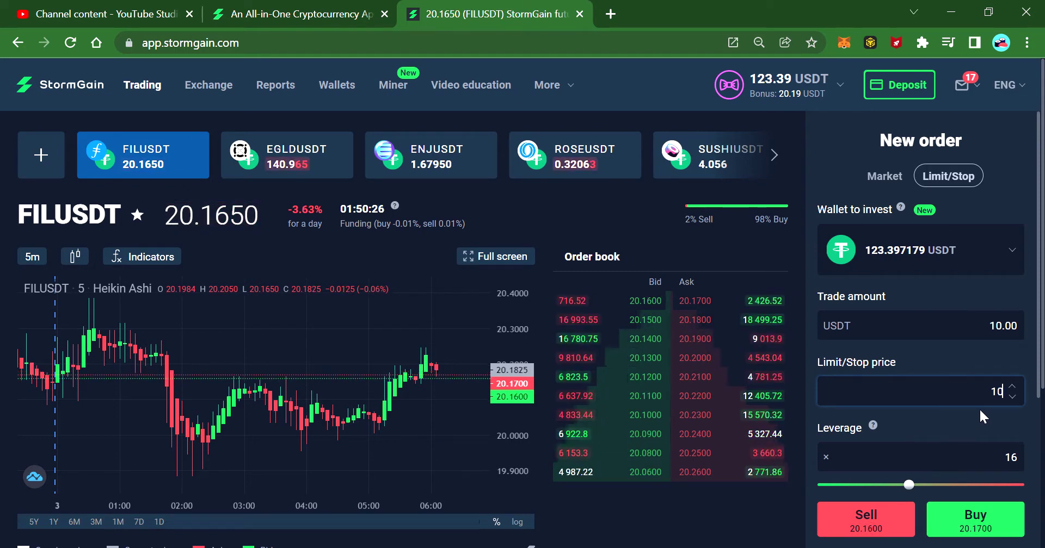
key("BackSpace")
key("BackSpace")
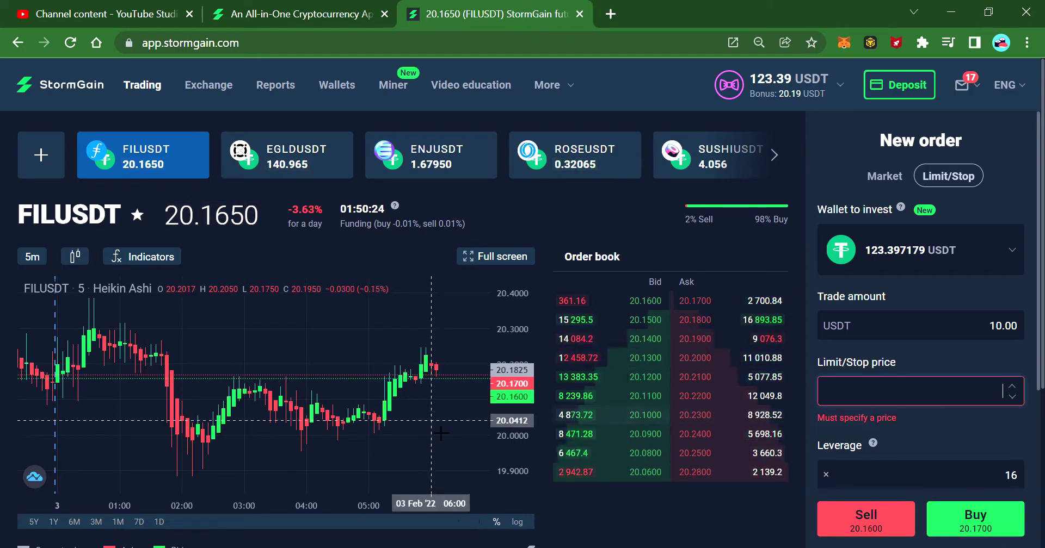
scroll(424, 446, "down", 2)
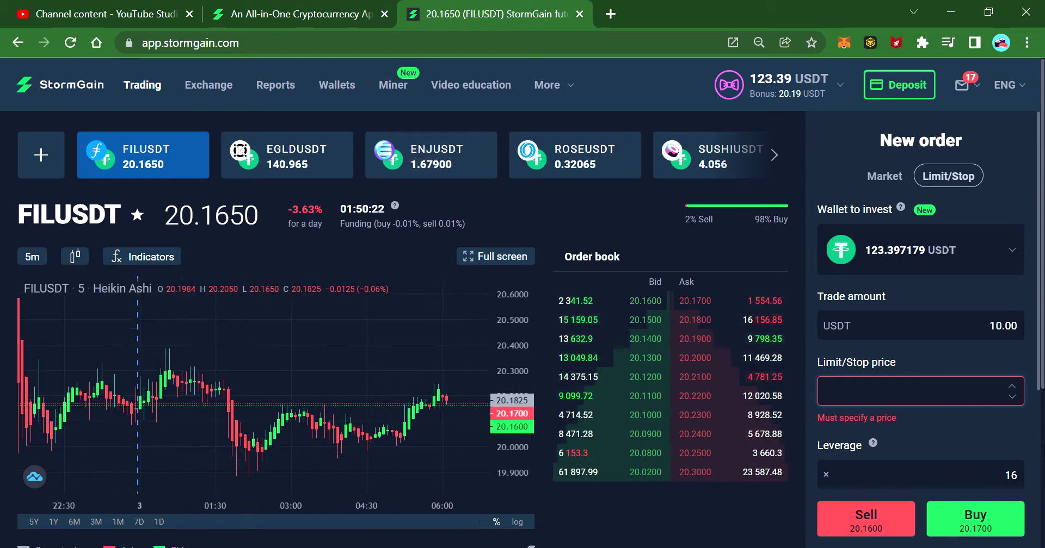
type("19")
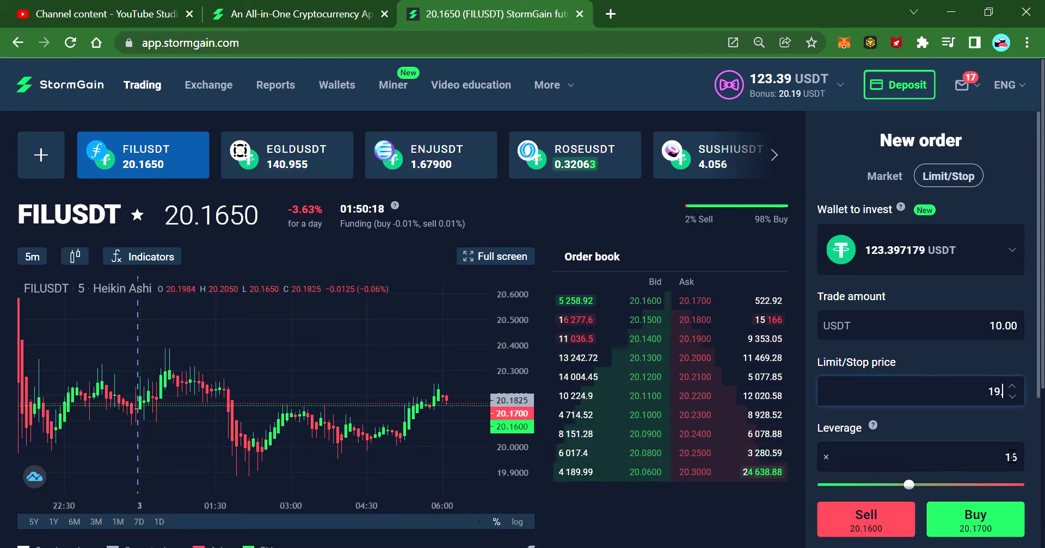
type(".50")
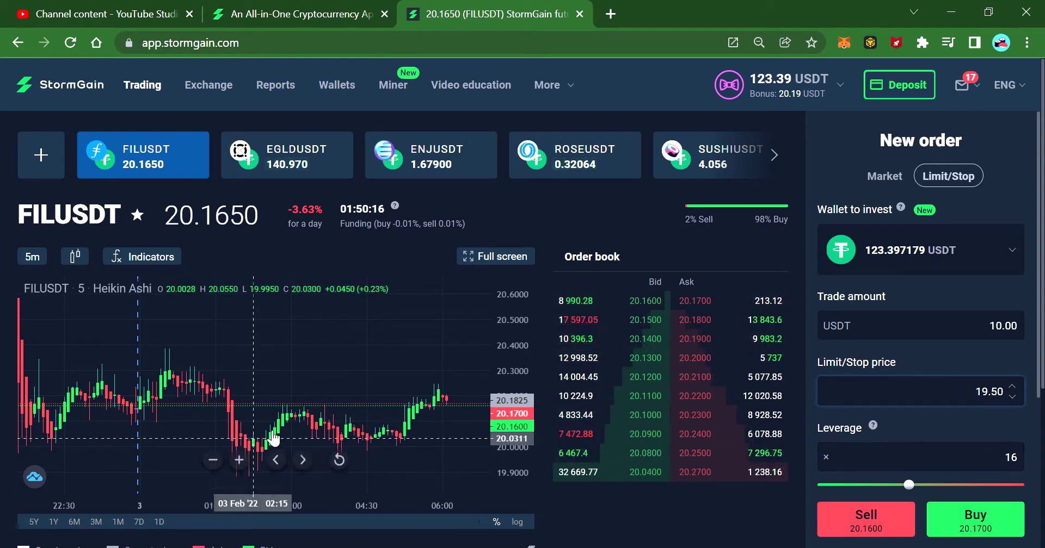
Check the recent FILUSDT price history on the chart and submit the limit order as a buy
scroll(275, 434, "down", 3)
left_click(371, 349)
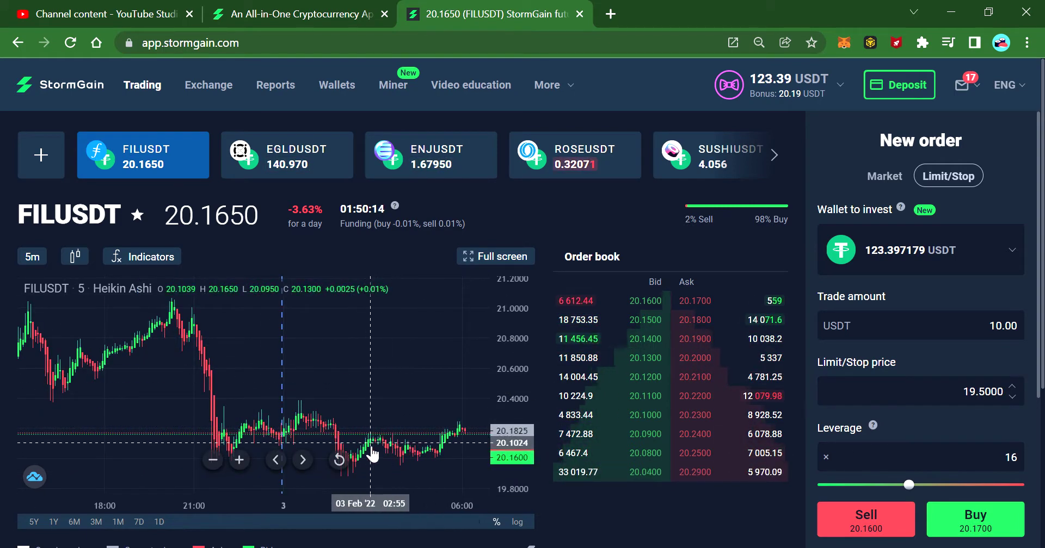
scroll(371, 349, "down", 5)
scroll(340, 433, "up", 5)
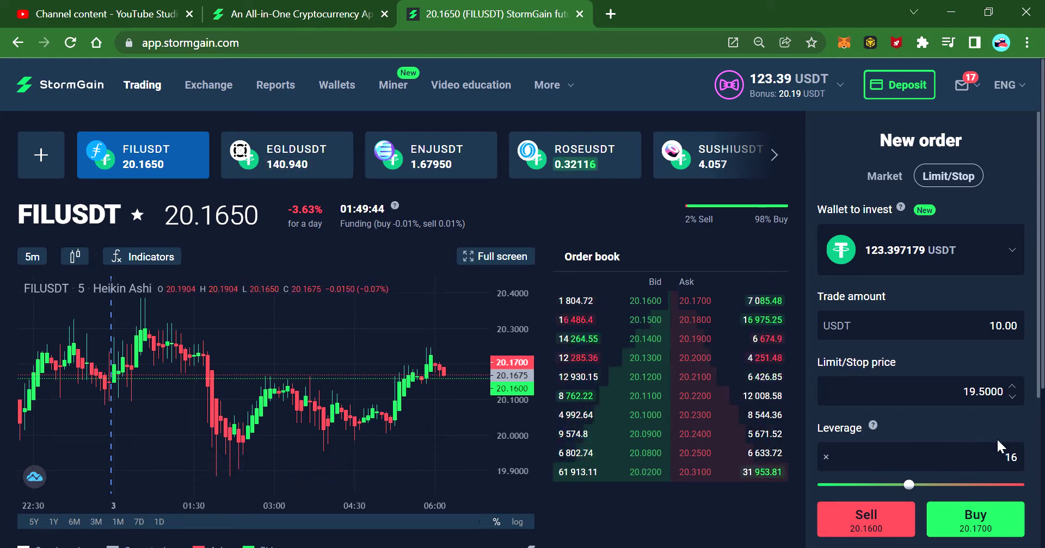
left_click(986, 533)
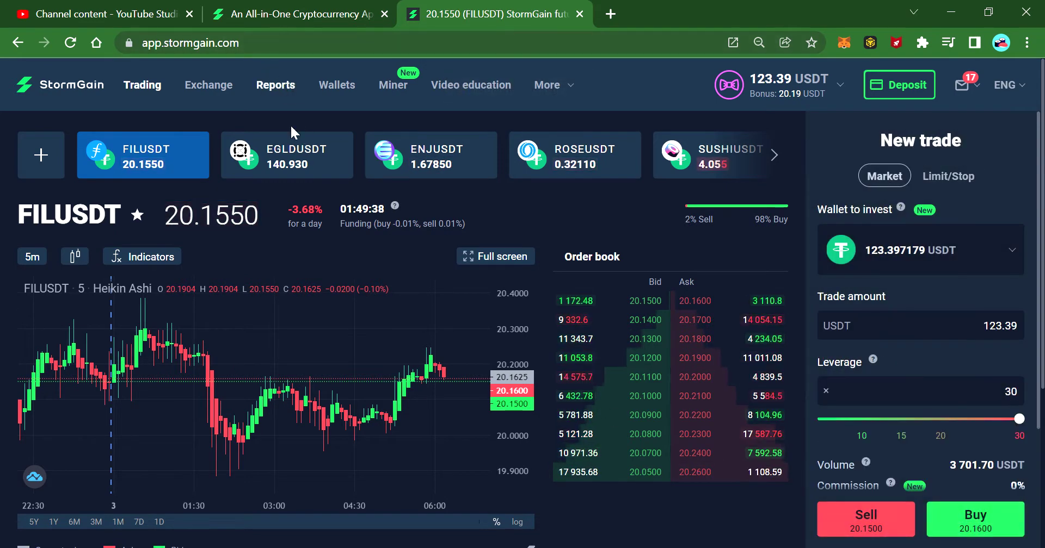
Open the EGLDUSDT trading pair and examine the earlier highs and lows on its 1-minute chart
left_click(303, 162)
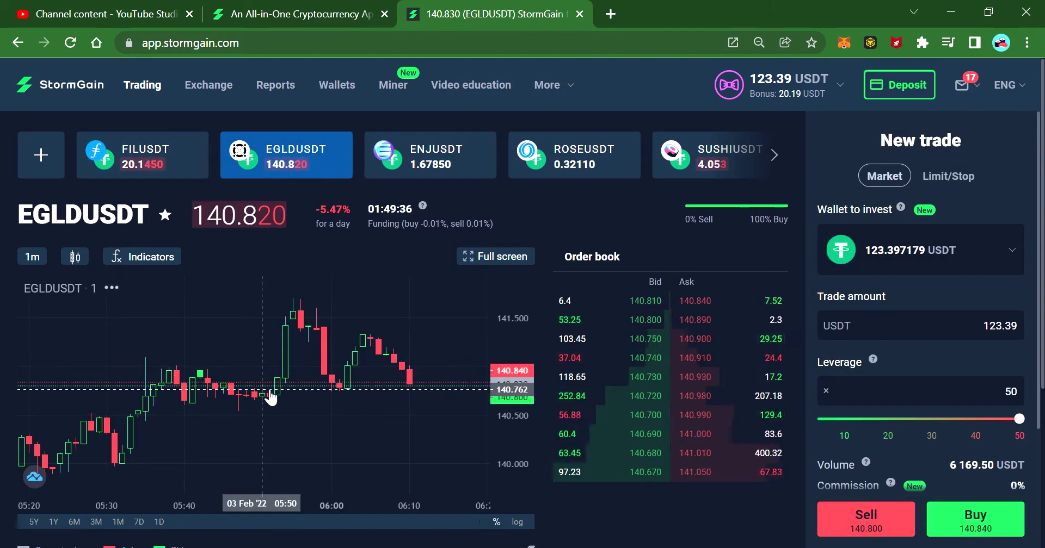
scroll(303, 315, "down", 3)
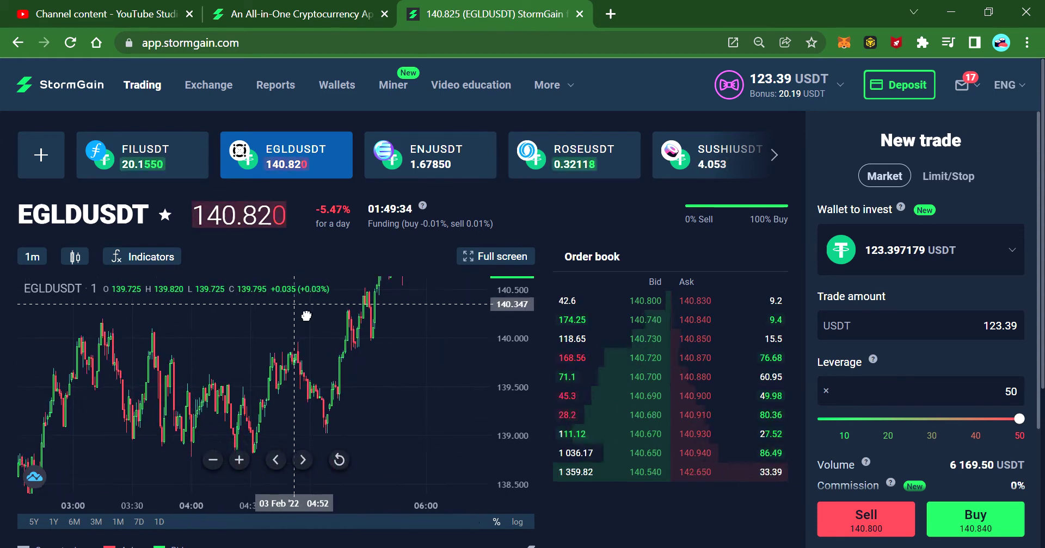
left_click_drag(306, 330, 312, 324)
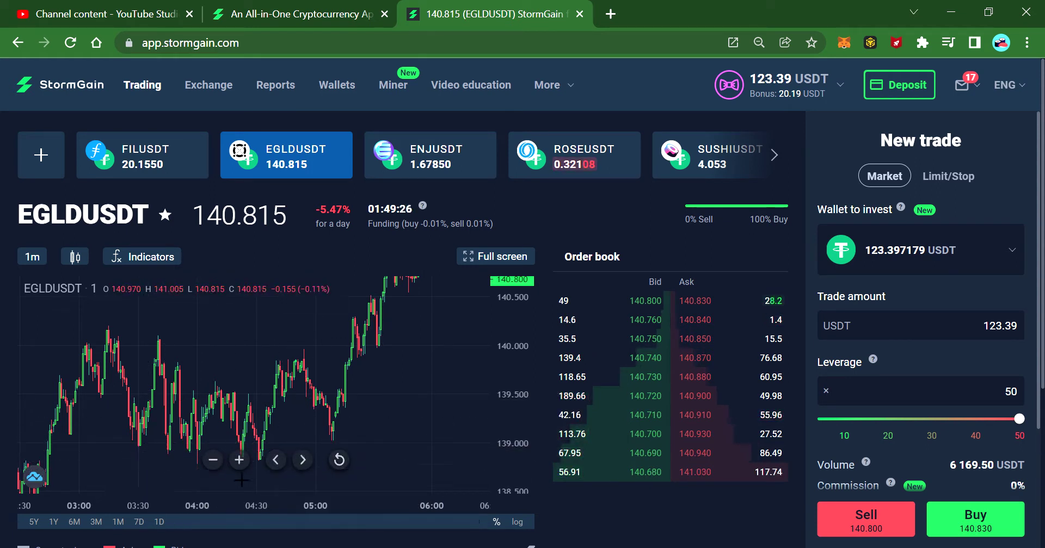
scroll(154, 422, "down", 3)
left_click_drag(154, 423, 206, 204)
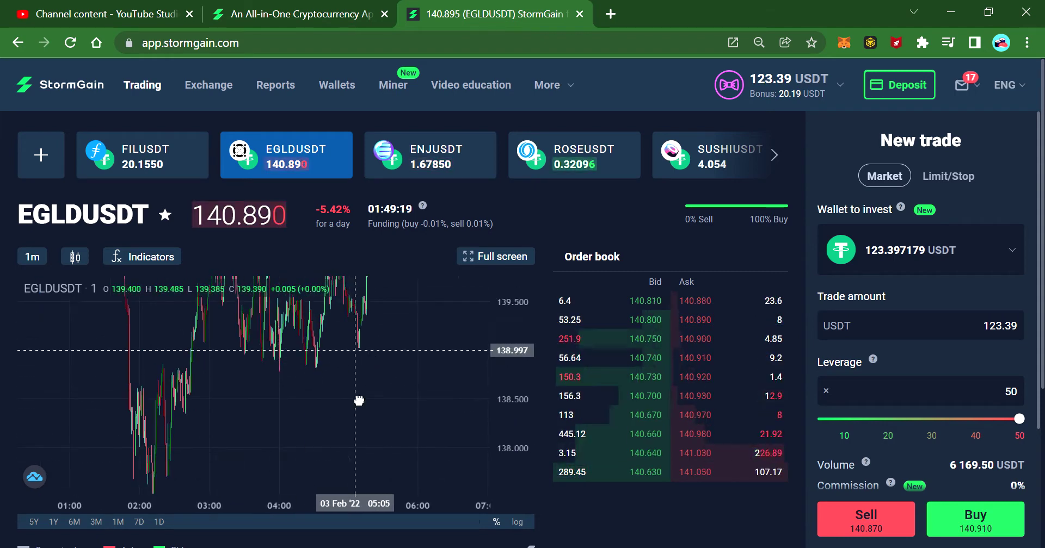
scroll(403, 373, "up", 5)
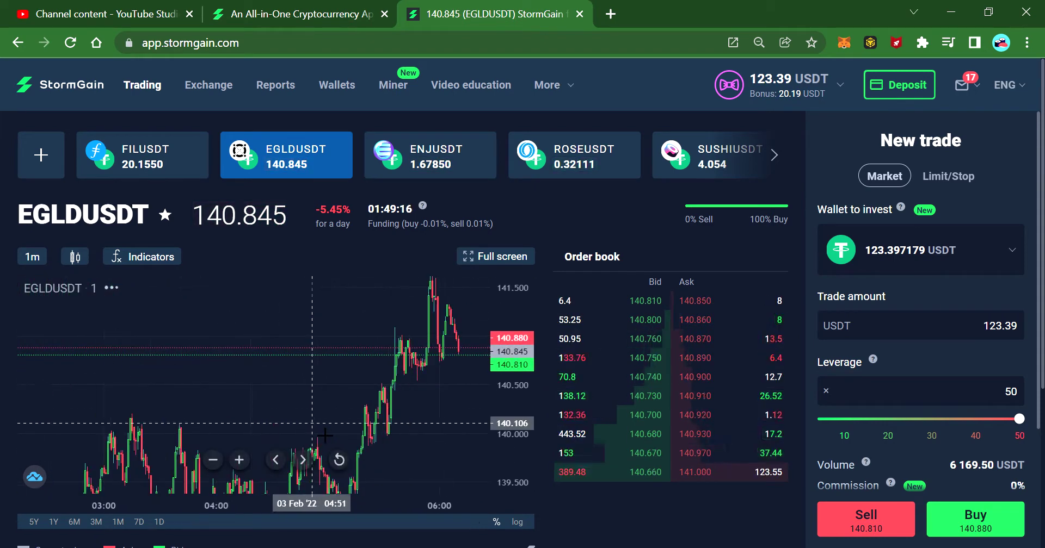
scroll(325, 435, "up", 3)
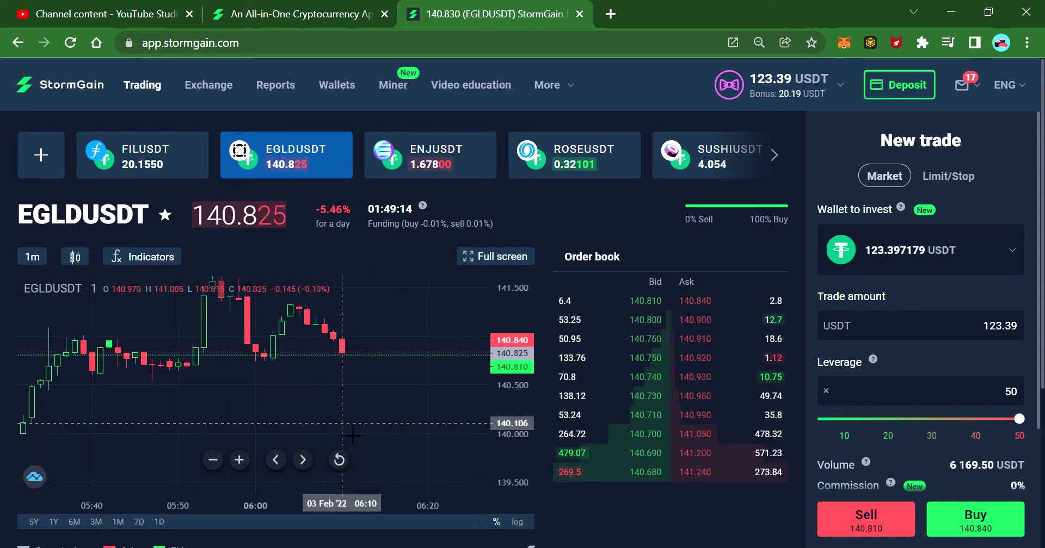
scroll(352, 435, "down", 1)
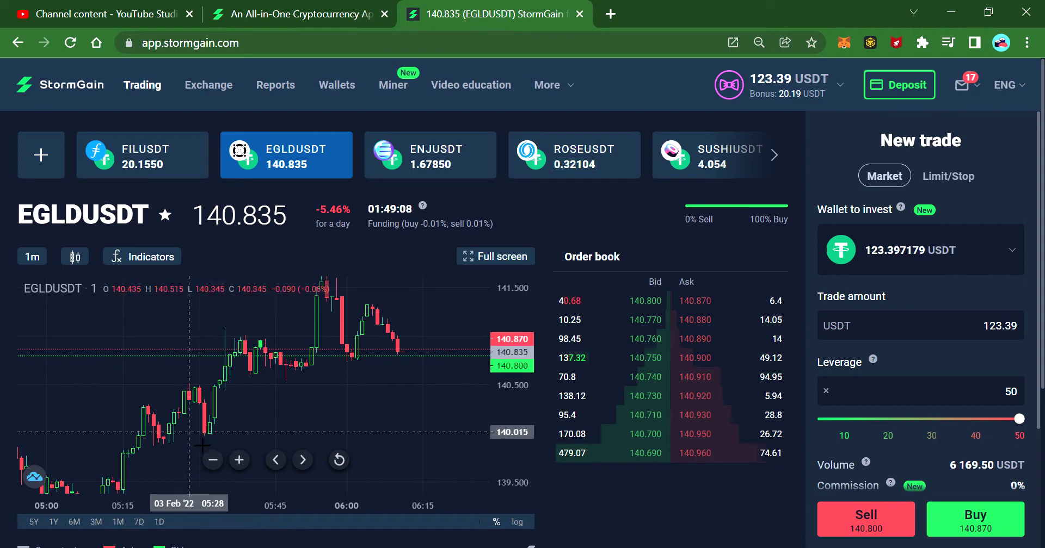
left_click_drag(193, 435, 199, 356)
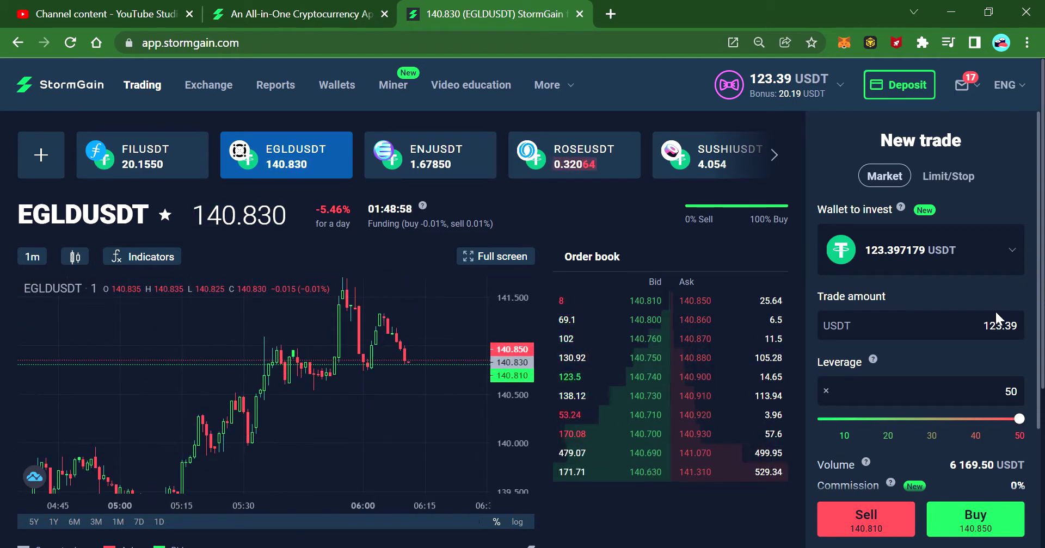
Set the EGLDUSDT trade amount to 10 USDT and the leverage to 20
left_click(1000, 327)
type("10")
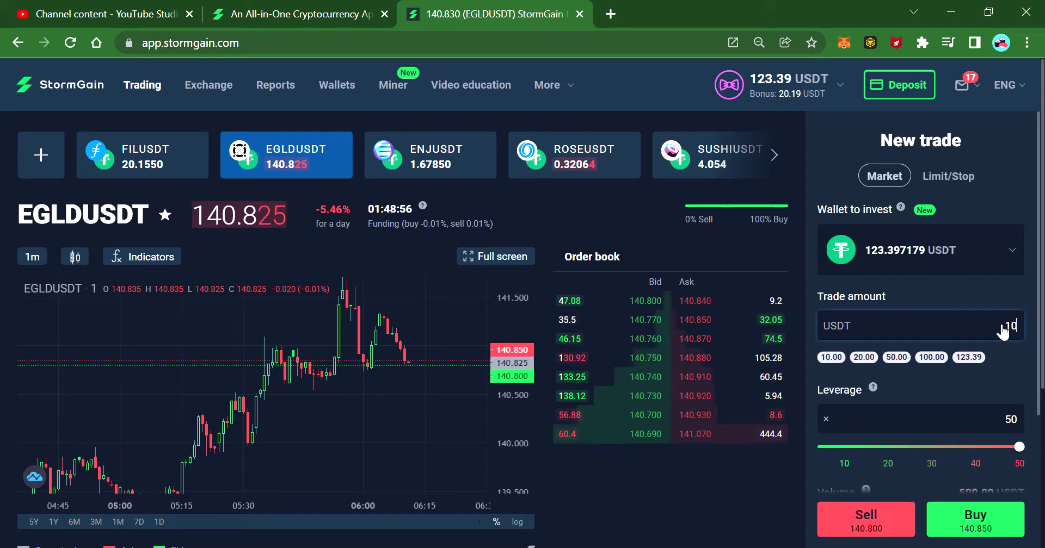
left_click(1025, 454)
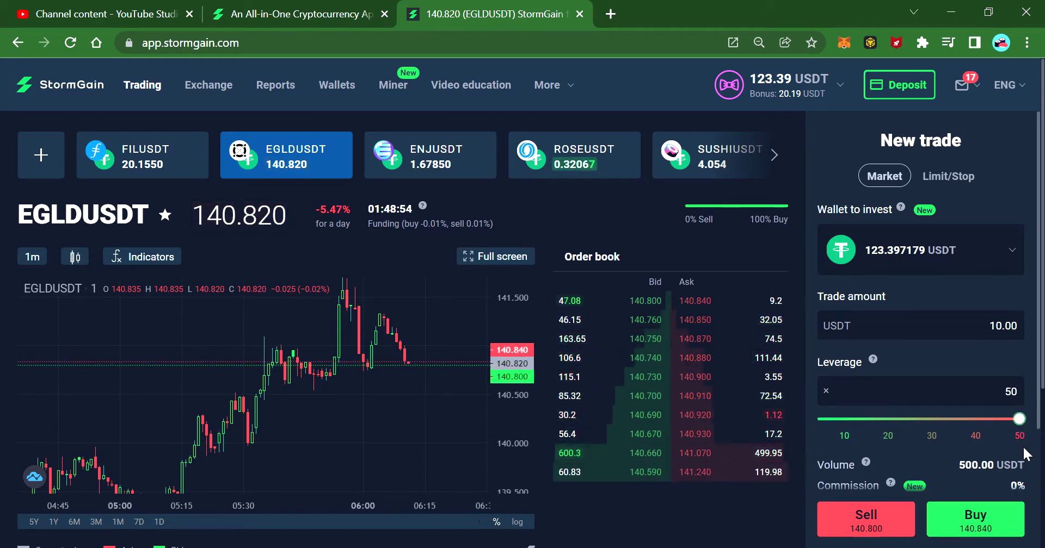
left_click_drag(936, 419, 888, 420)
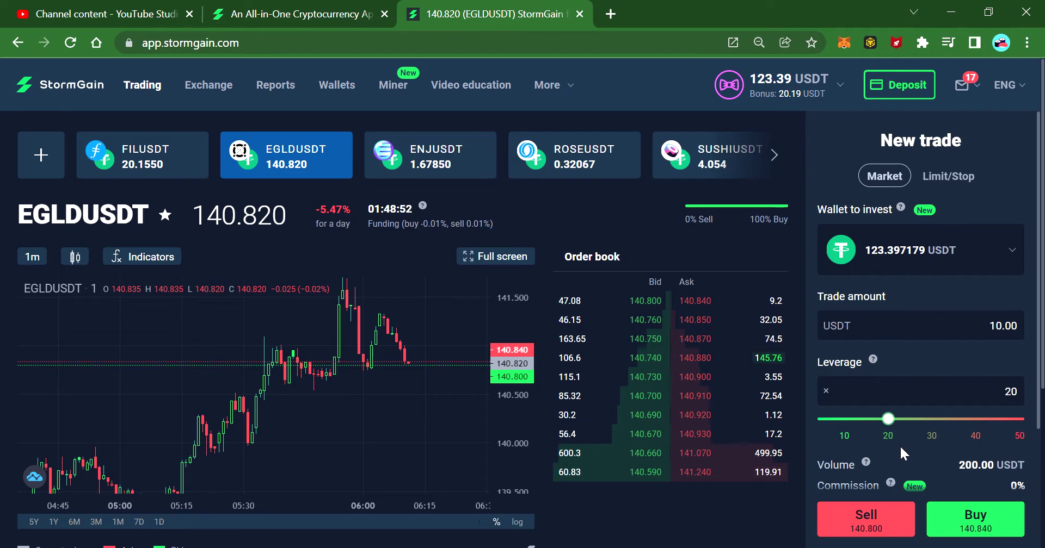
Look over the remaining EGLDUSDT trade options and active trades, and change the order type to Limit/Stop
scroll(944, 453, "down", 1)
scroll(945, 453, "down", 2)
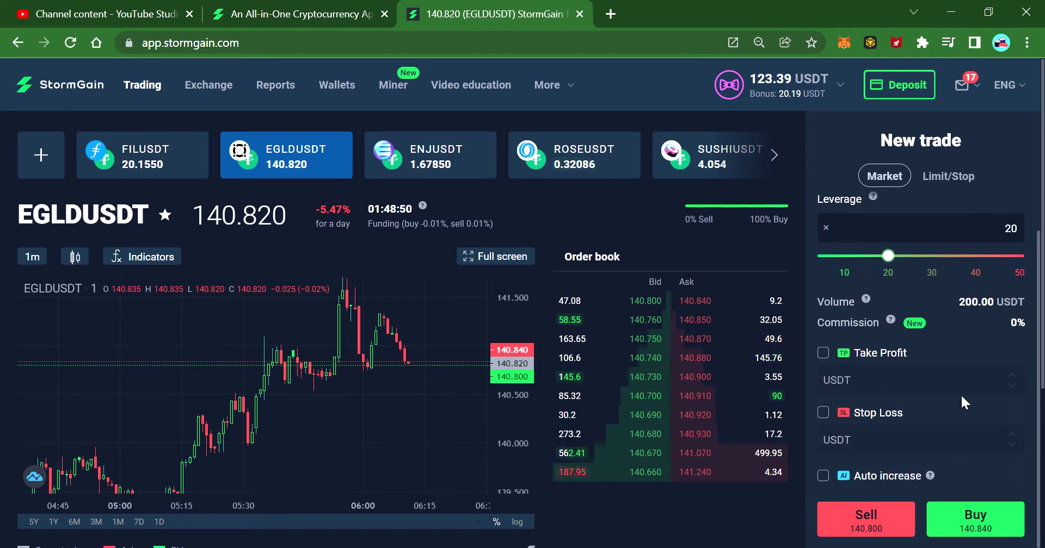
scroll(961, 397, "down", 4)
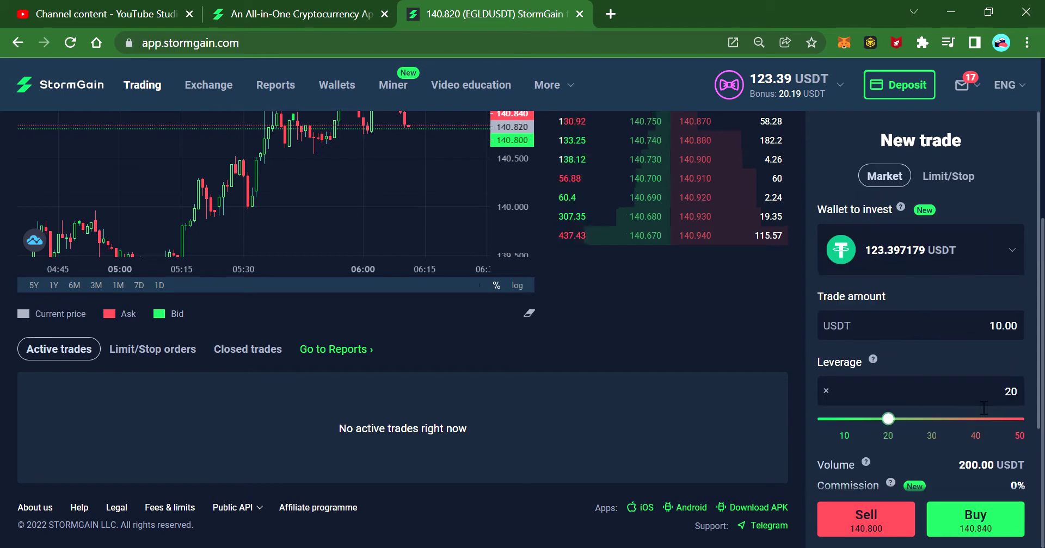
left_click(955, 175)
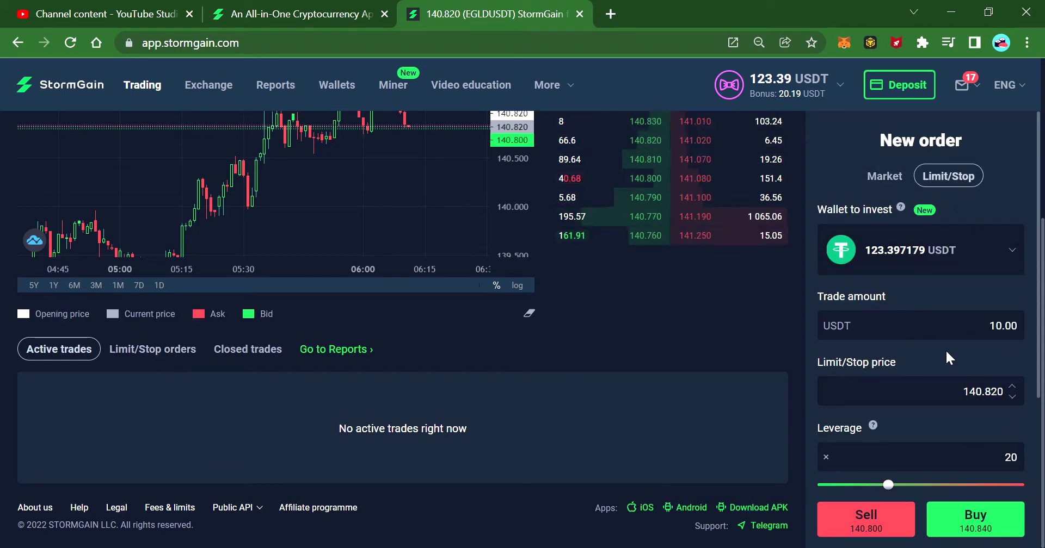
Set the EGLDUSDT Limit/Stop price to 140 and submit the order as a buy
scroll(941, 349, "down", 2)
scroll(938, 350, "up", 2)
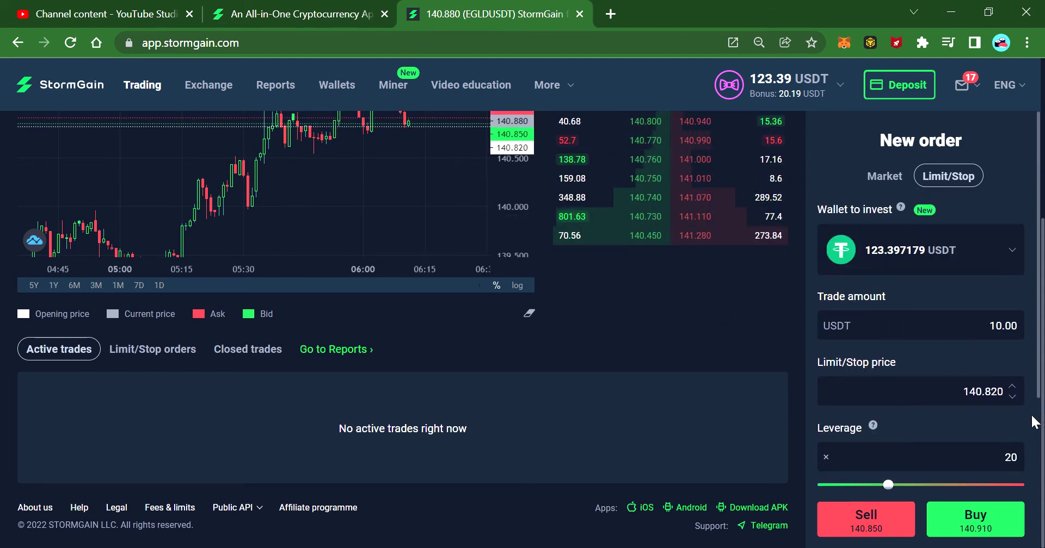
double_click(983, 402)
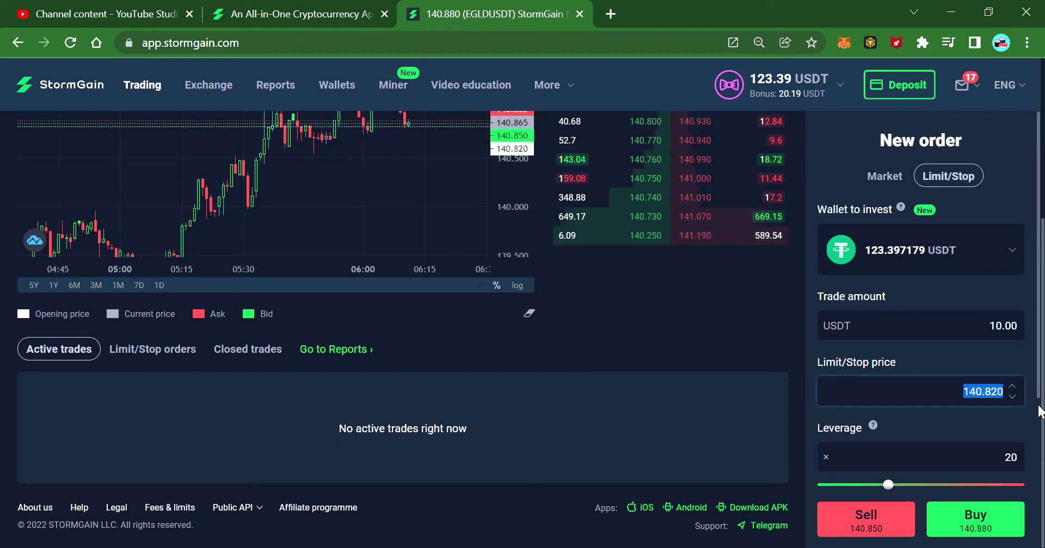
type("140")
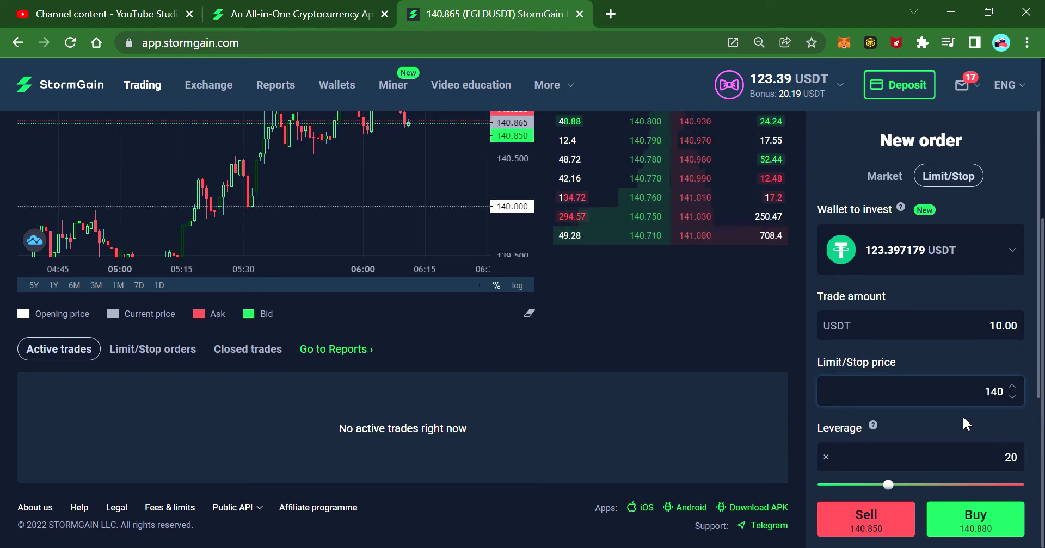
scroll(686, 283, "up", 3)
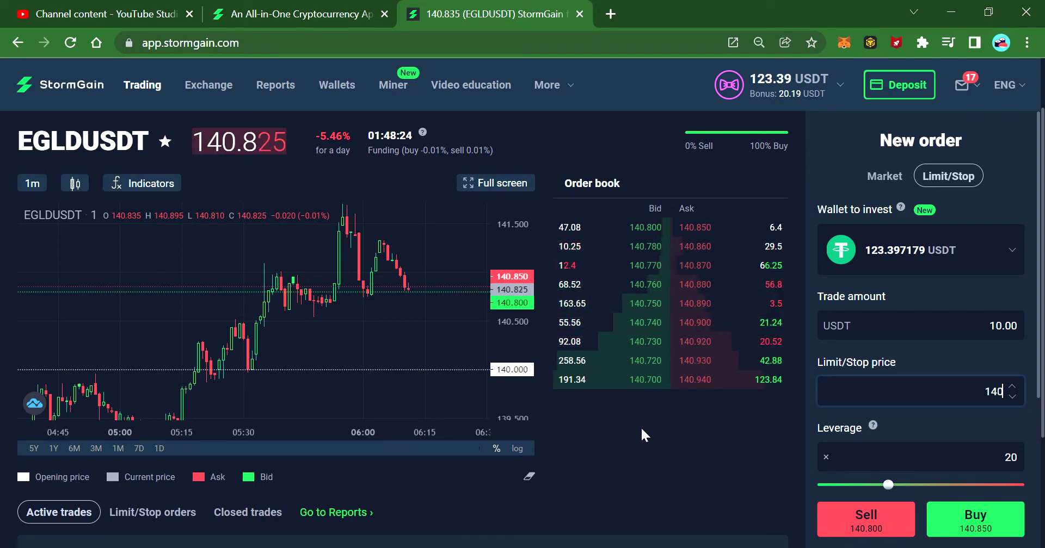
left_click(994, 531)
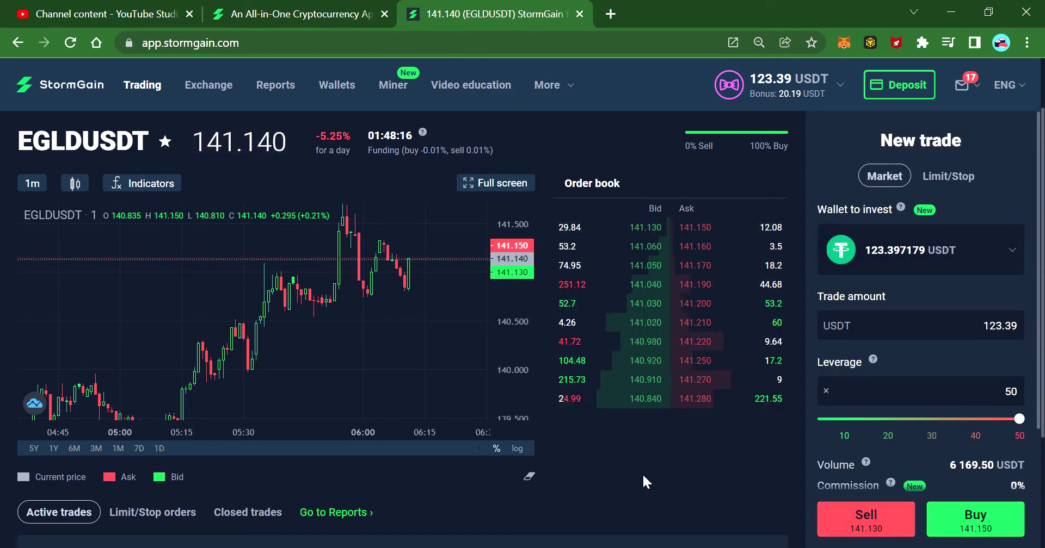
Open the ENJUSDT trading pair, examine the earlier highs and lows on its 1-minute chart, and reset the chart view
scroll(343, 289, "down", 2)
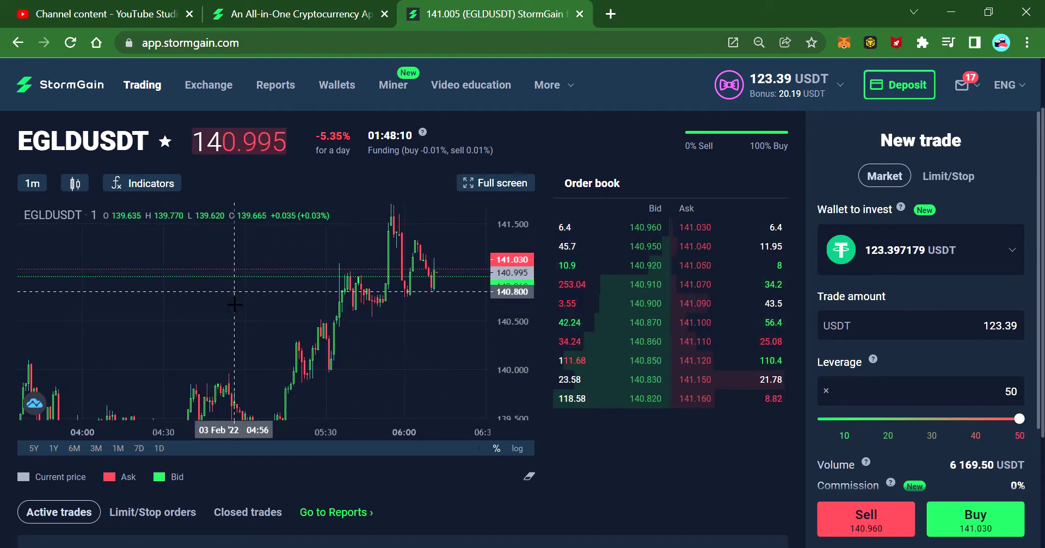
scroll(326, 305, "up", 3)
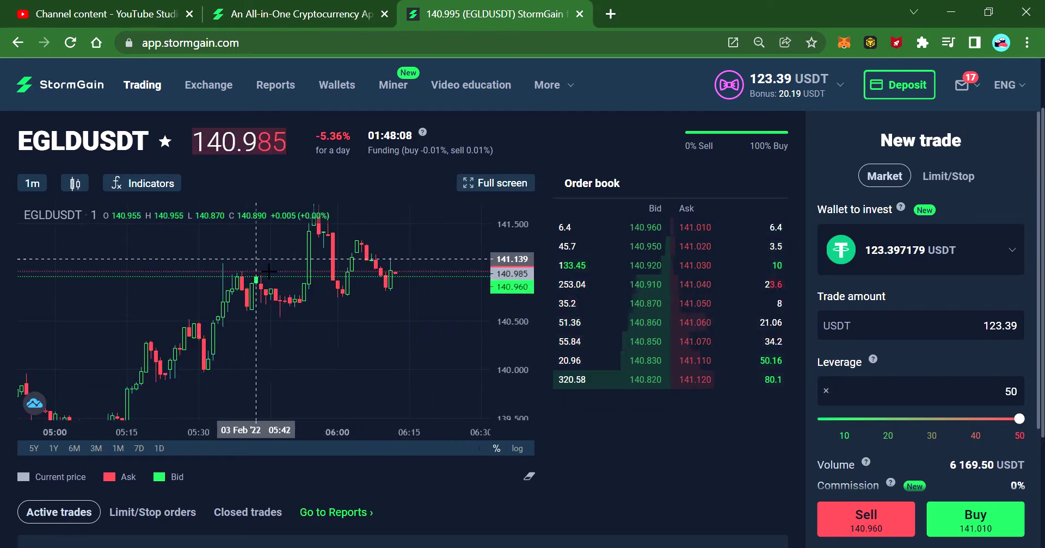
scroll(222, 520, "down", 1)
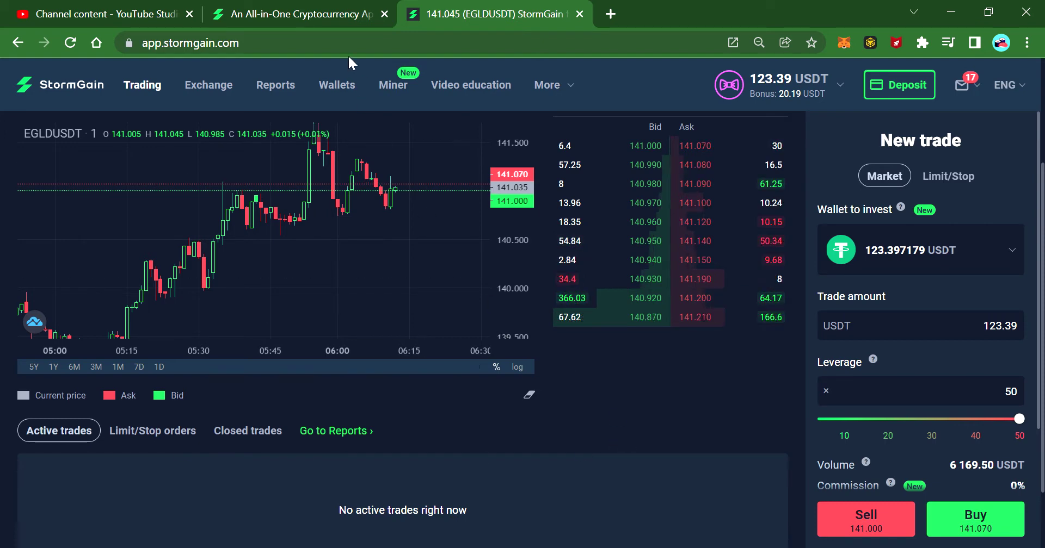
scroll(609, 433, "up", 3)
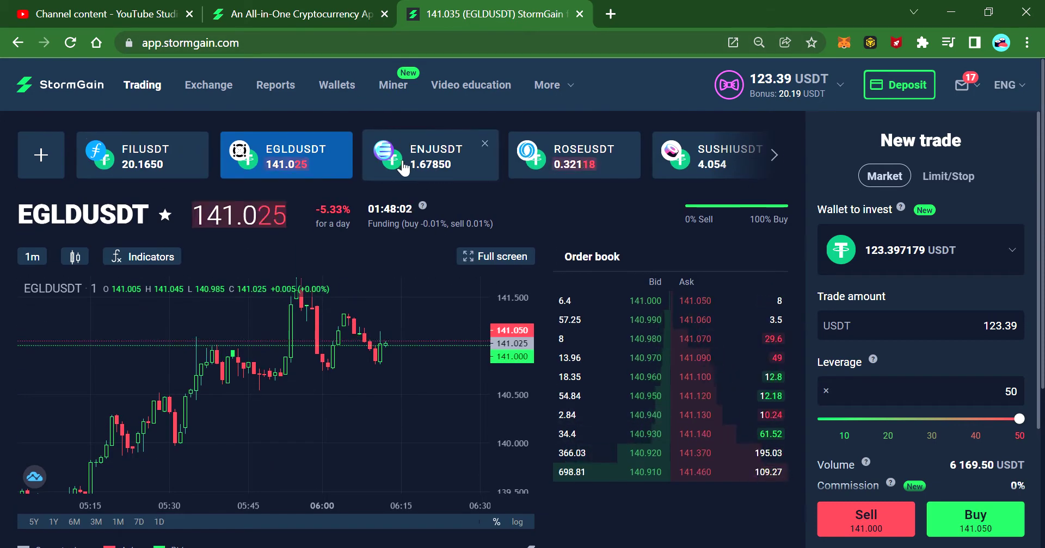
left_click(404, 140)
scroll(479, 452, "up", 5)
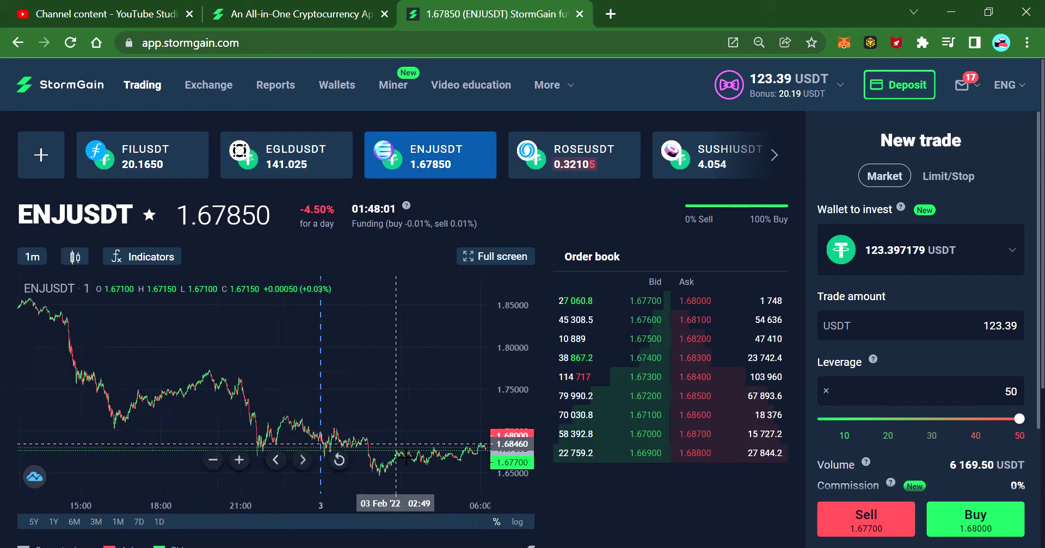
scroll(405, 459, "up", 5)
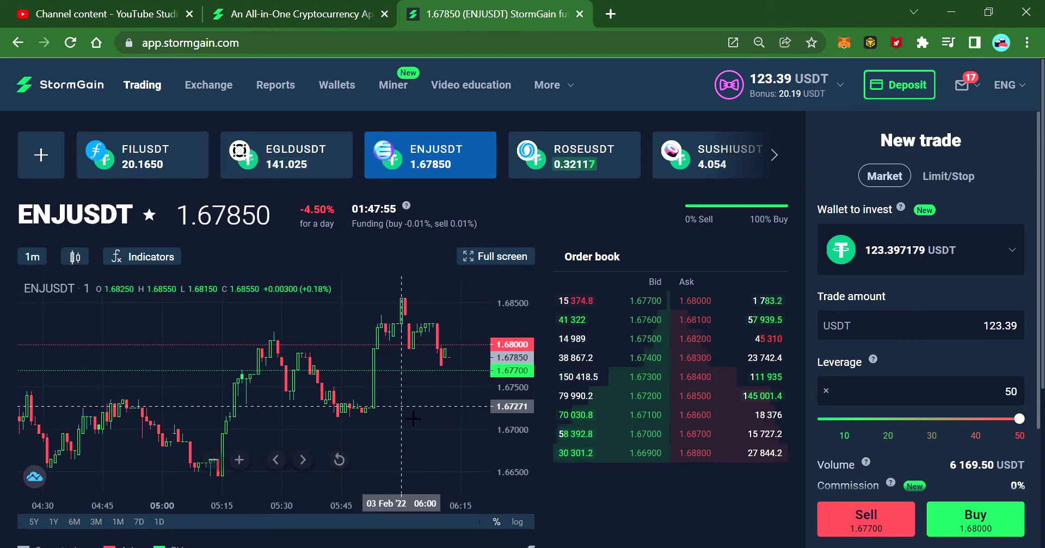
scroll(207, 517, "down", 5)
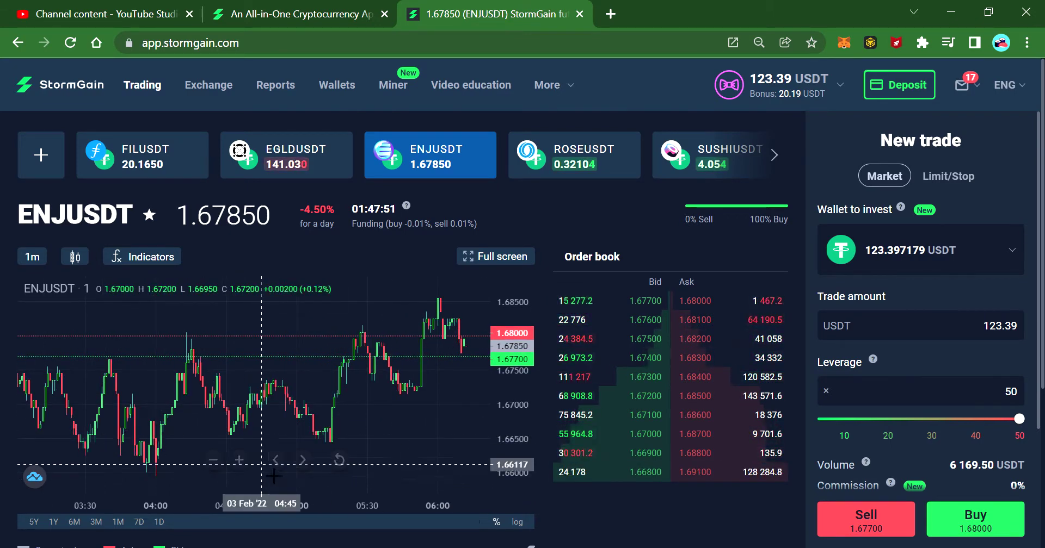
scroll(274, 477, "down", 3)
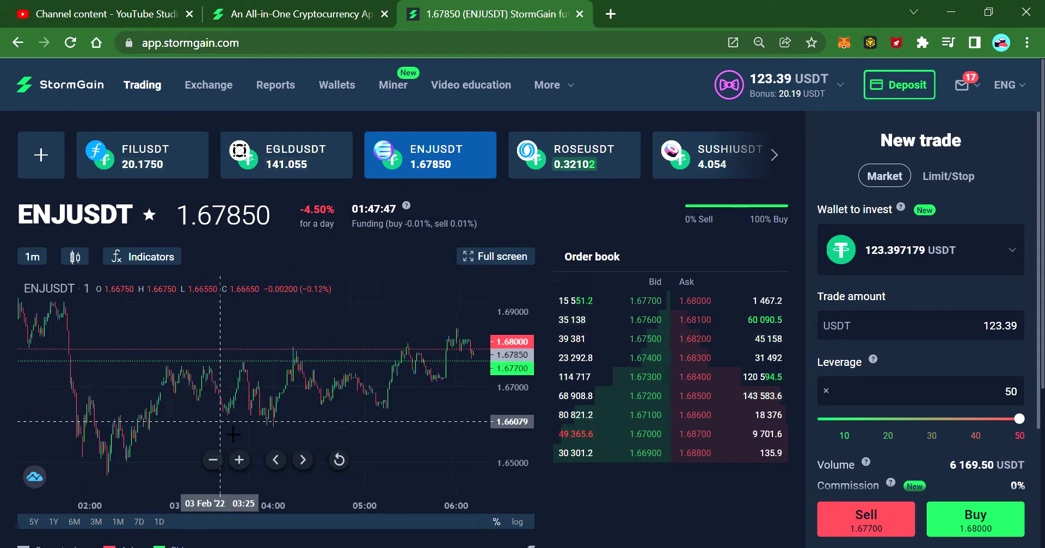
scroll(233, 435, "down", 2)
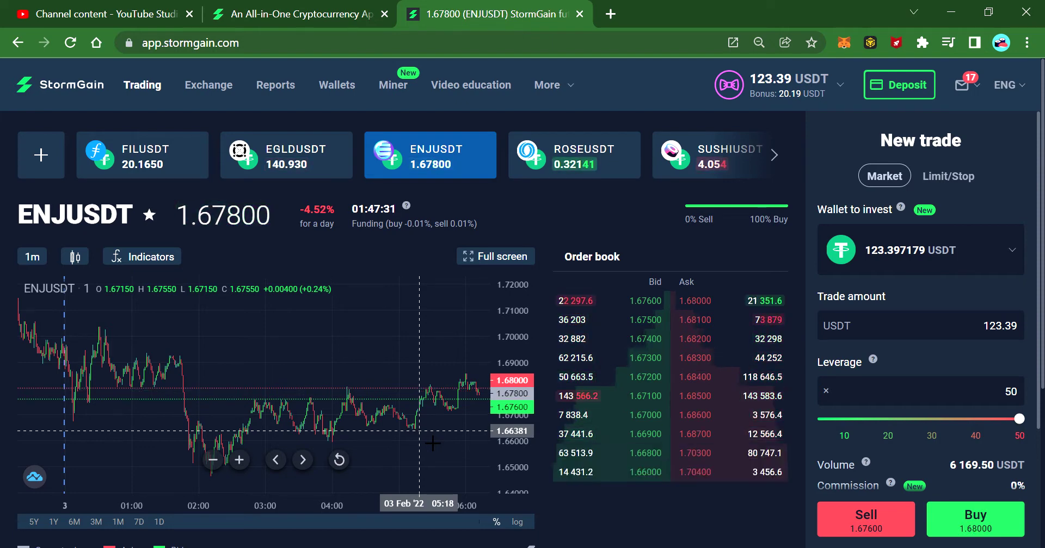
left_click(339, 460)
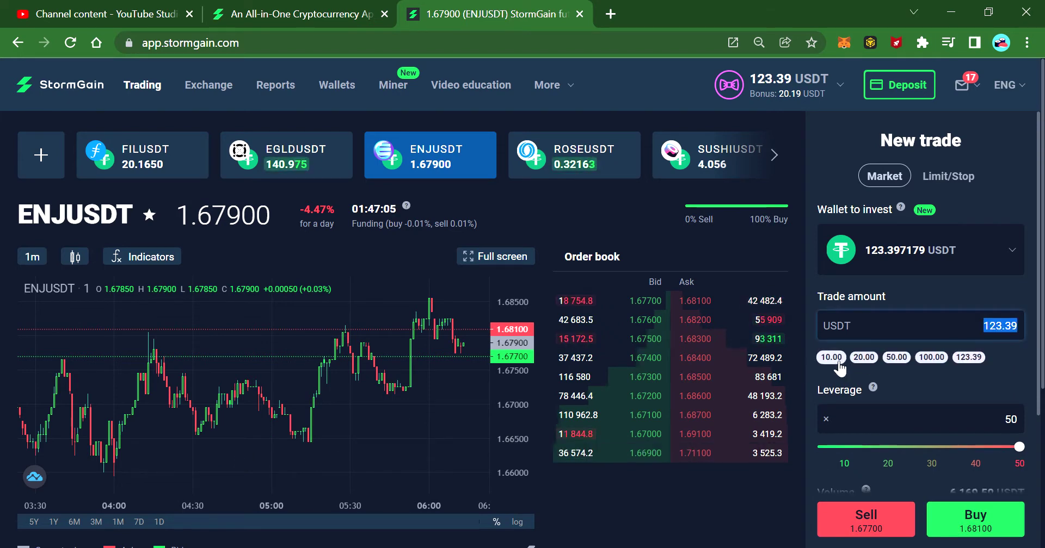
Set the ENJUSDT trade amount to 10 USDT and the leverage to 20
left_click(839, 365)
left_click_drag(1024, 423, 885, 427)
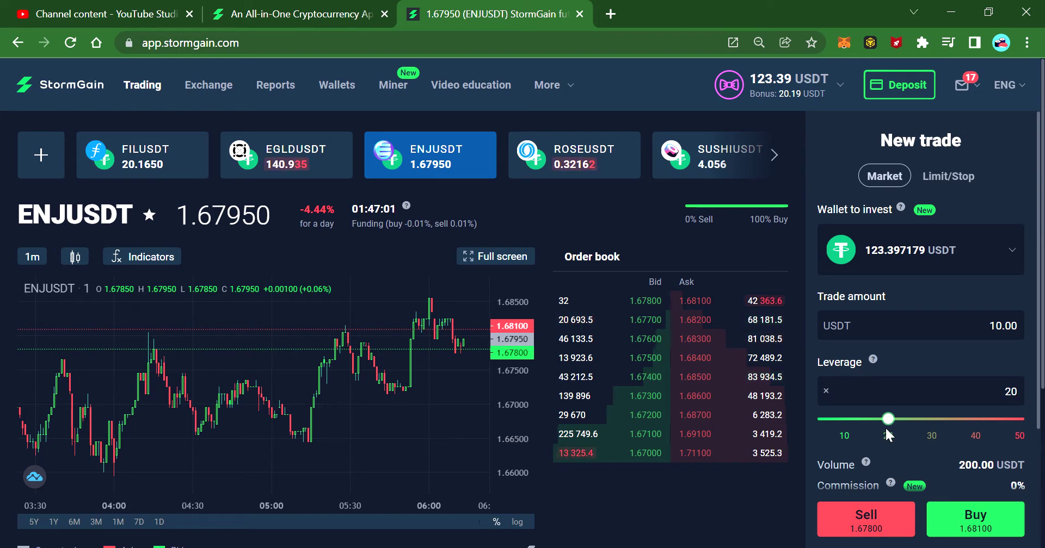
scroll(911, 364, "down", 3)
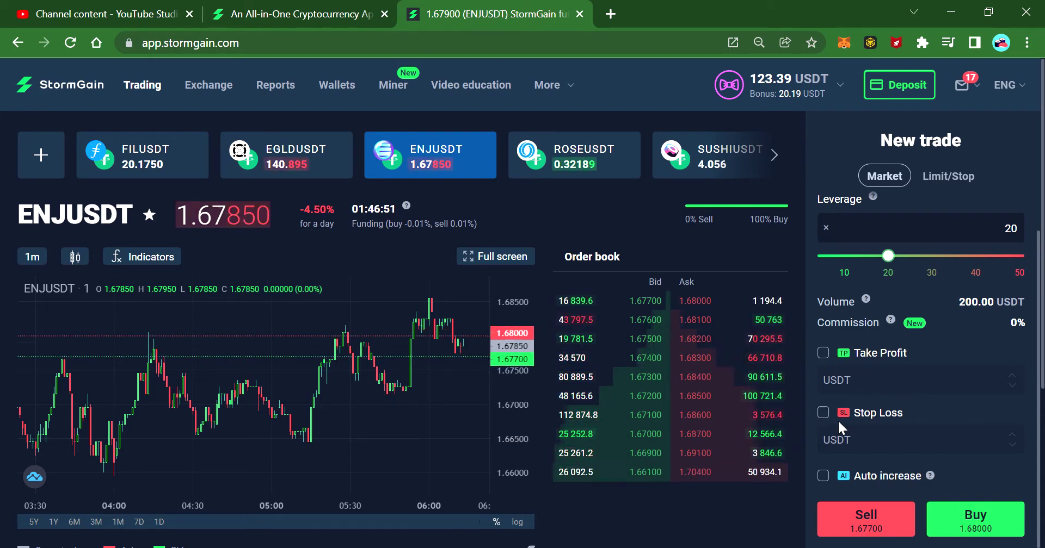
scroll(999, 396, "down", 3)
scroll(998, 394, "down", 2)
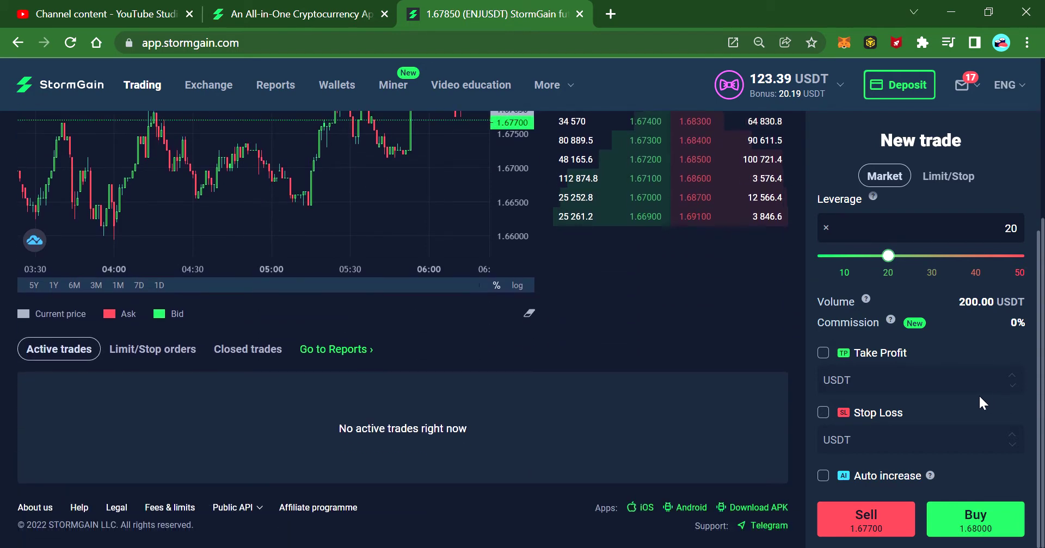
scroll(974, 354, "up", 3)
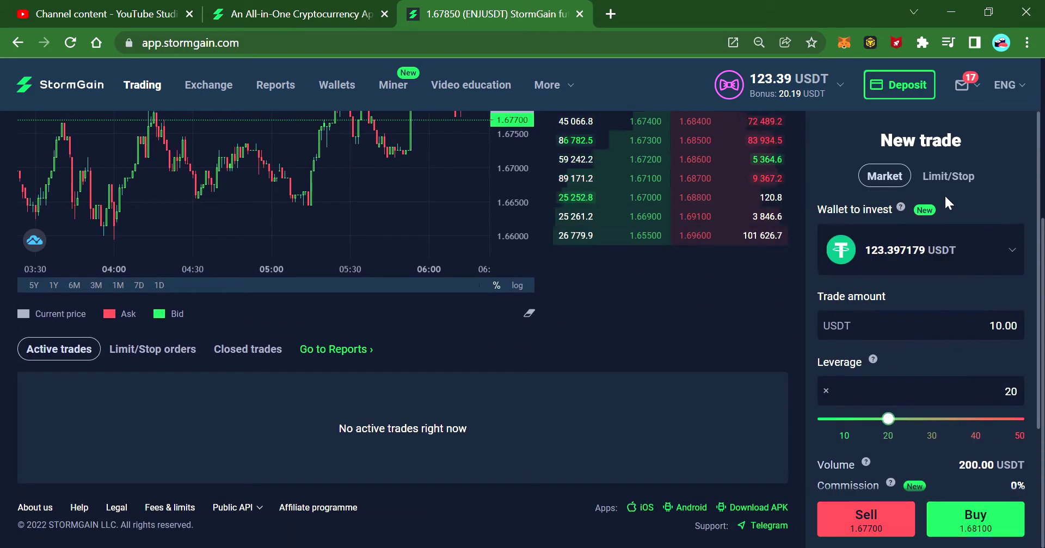
Change the ENJUSDT order type to Limit/Stop with a price of 1.66 and submit it as a buy
left_click(950, 177)
scroll(619, 354, "up", 5)
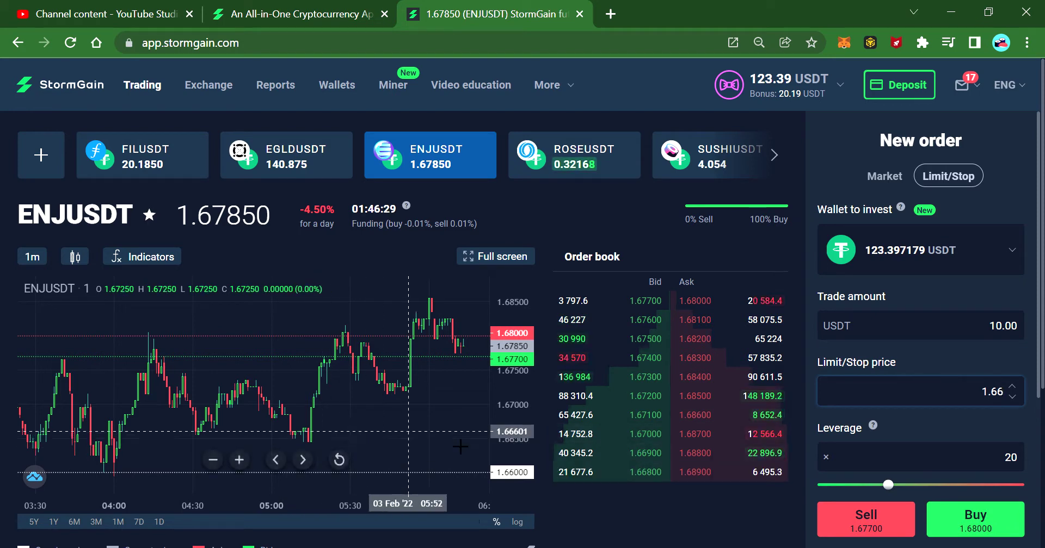
scroll(708, 509, "down", 3)
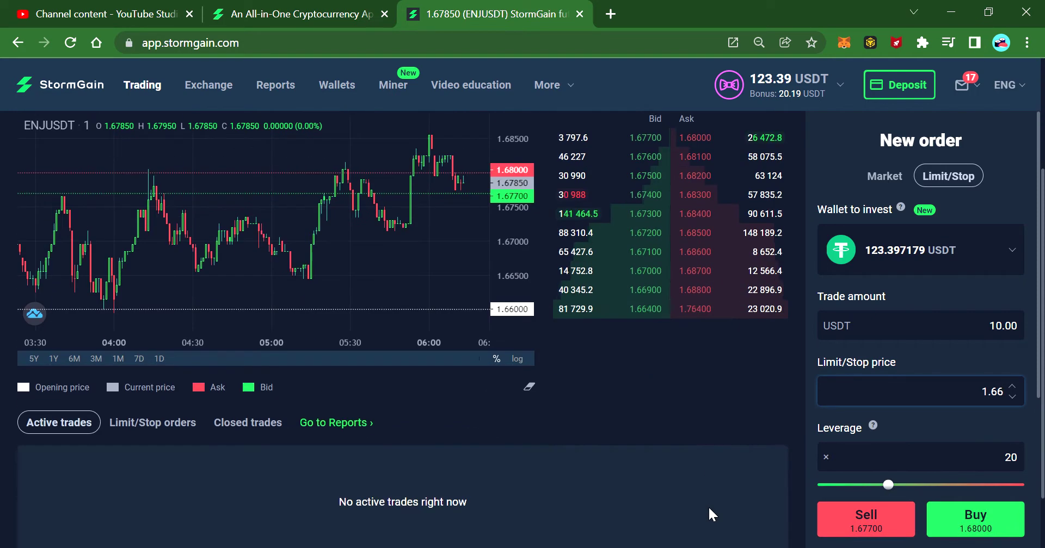
scroll(690, 436, "up", 3)
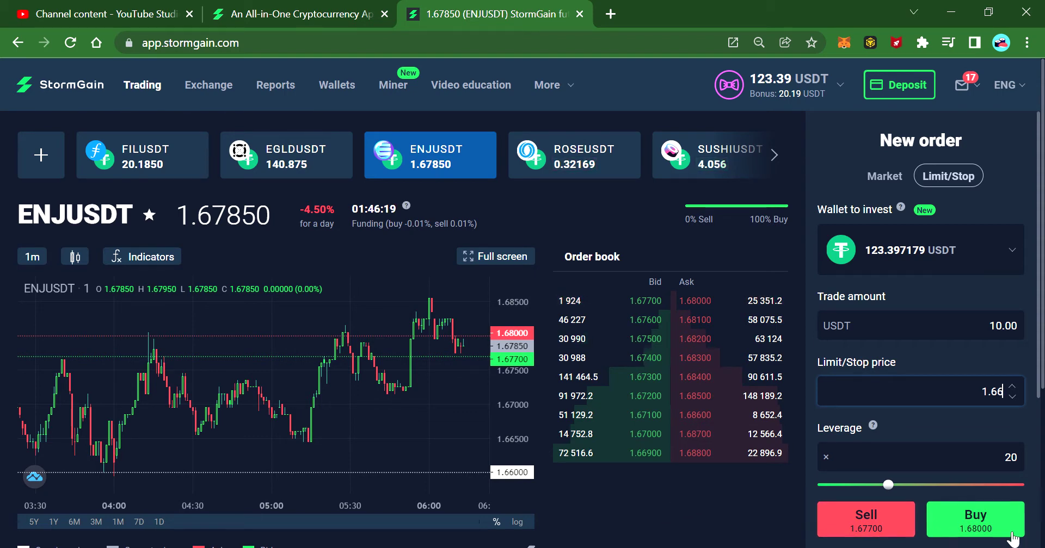
left_click(986, 521)
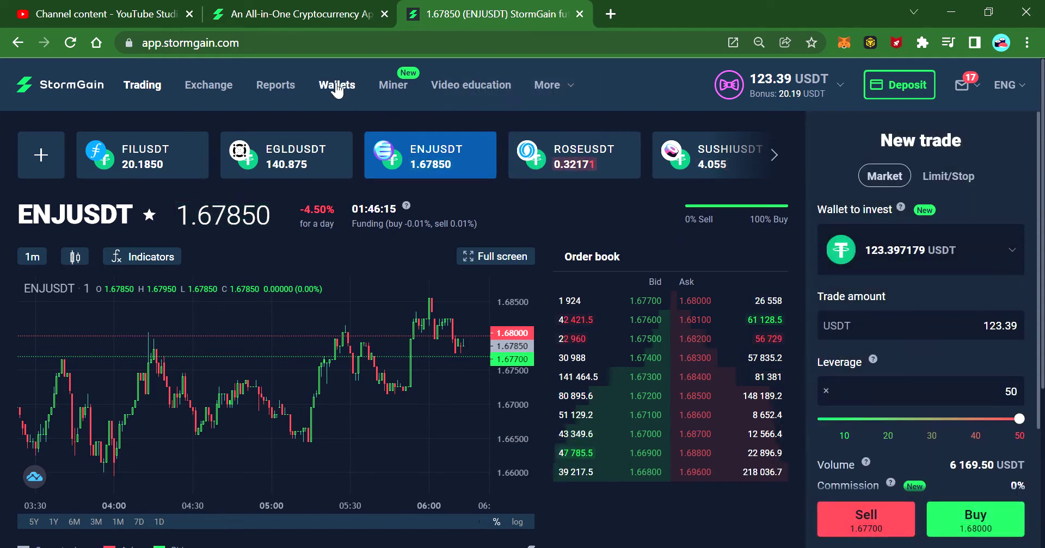
Open the ROSEUSDT trading pair and examine the recent price history on its 1-minute chart
left_click(601, 162)
scroll(422, 424, "down", 5)
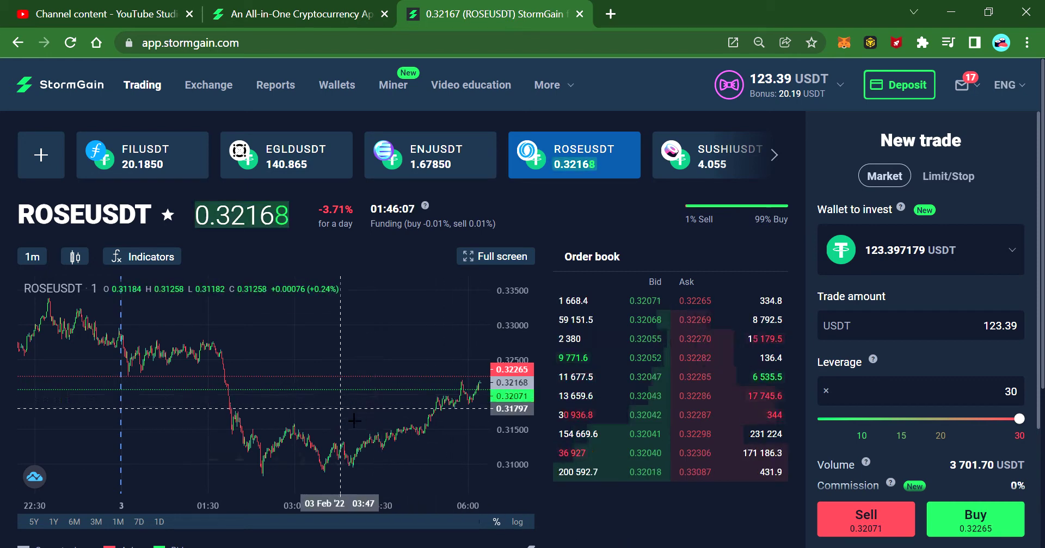
scroll(384, 468, "up", 5)
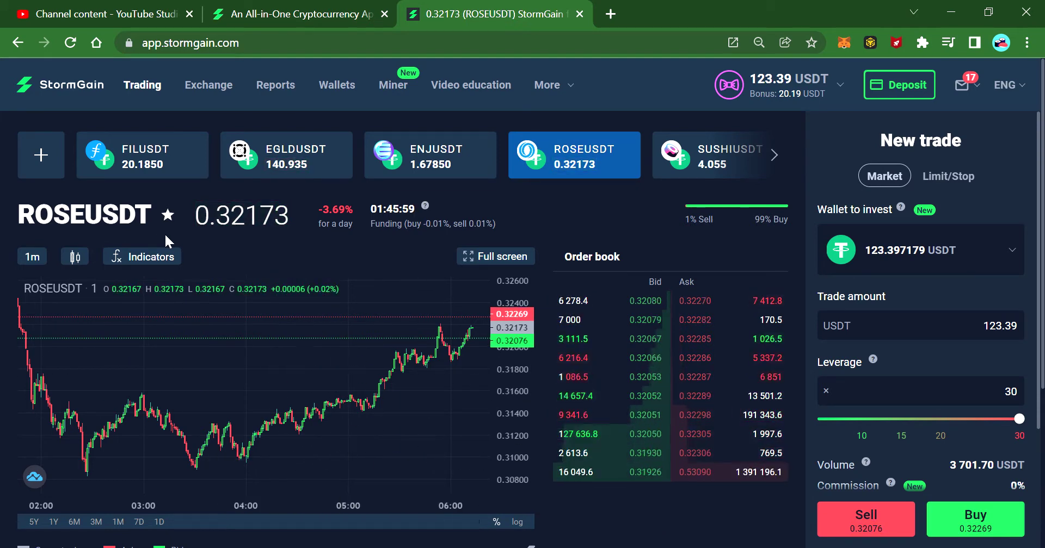
scroll(393, 439, "down", 2)
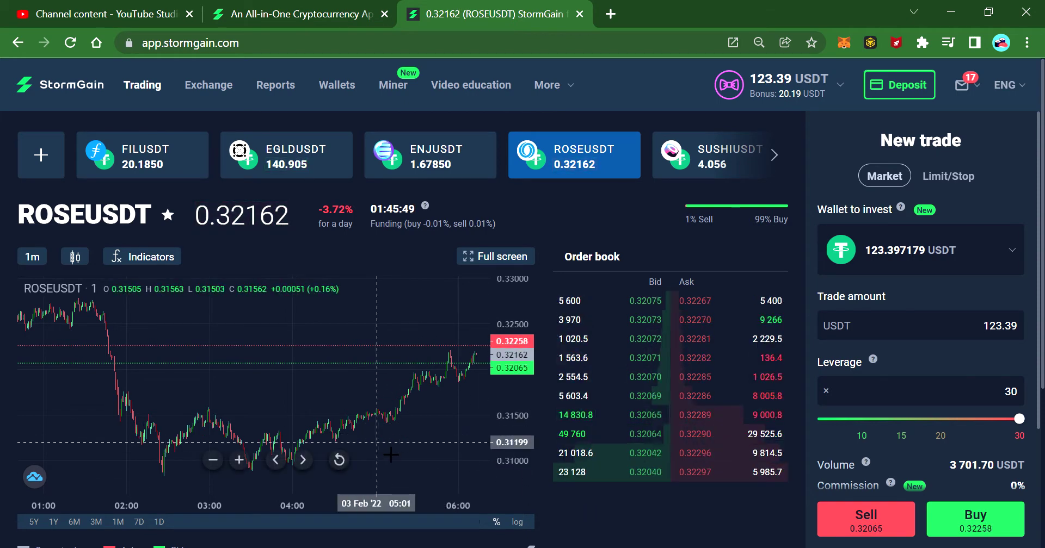
scroll(436, 465, "down", 2)
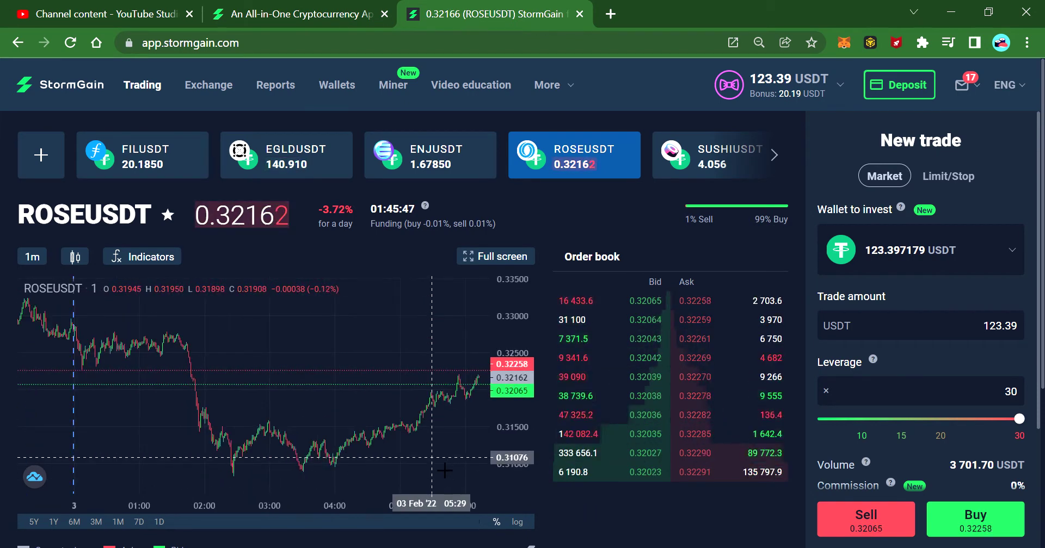
scroll(445, 471, "up", 2)
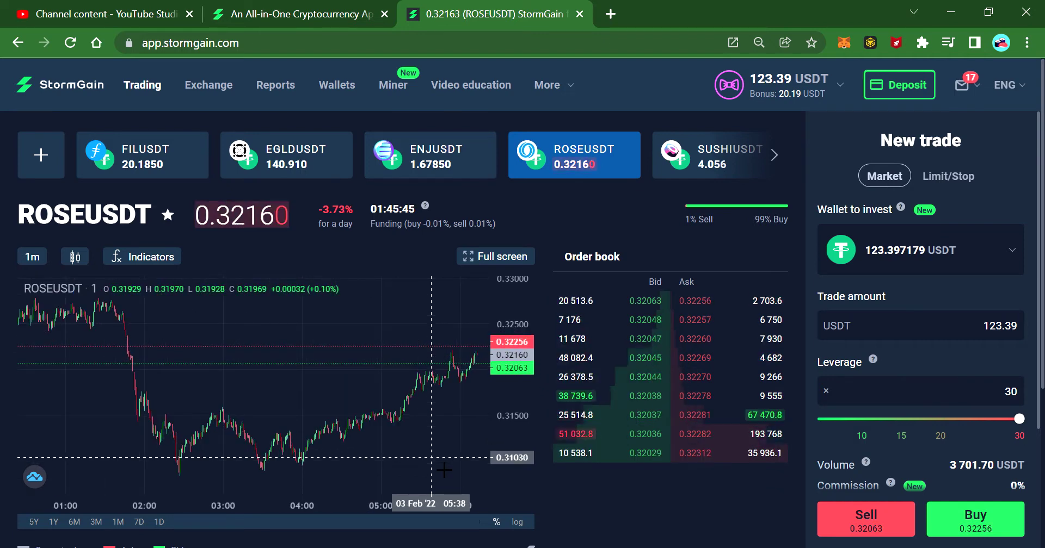
scroll(438, 469, "up", 3)
scroll(429, 469, "up", 2)
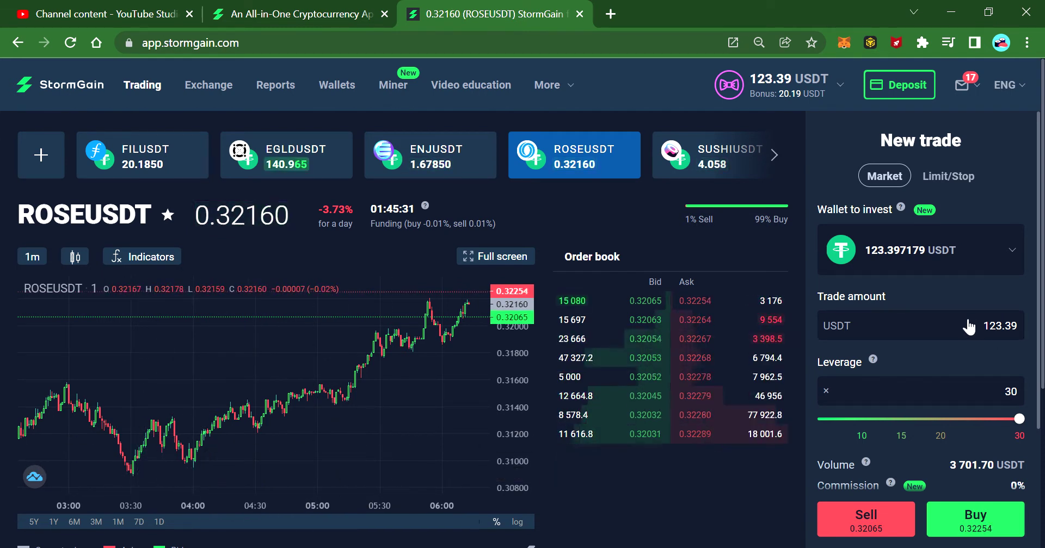
Set the ROSEUSDT trade amount to 10 USDT and the leverage to 15
left_click(994, 329)
left_click(833, 362)
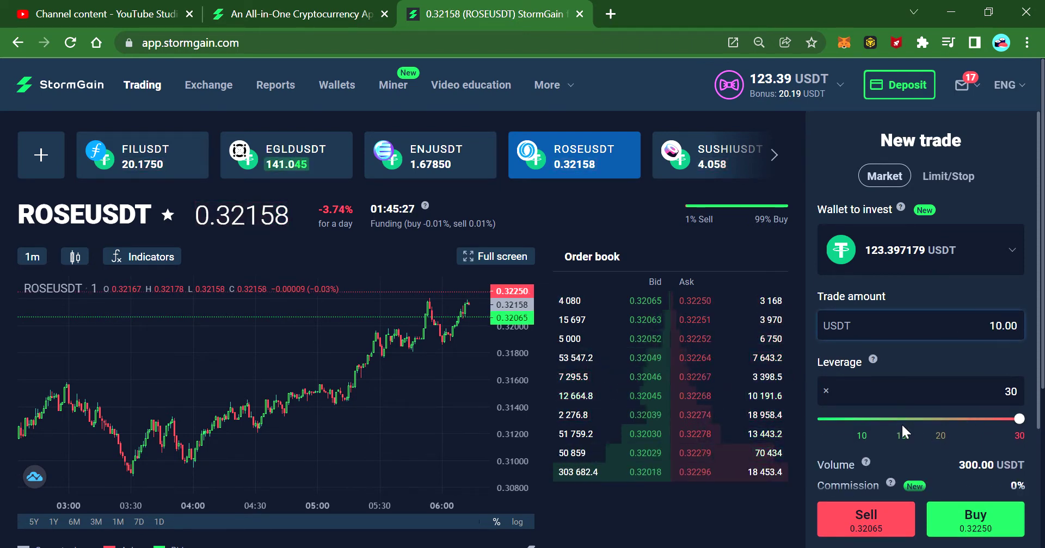
left_click(914, 420)
scroll(1005, 473, "down", 3)
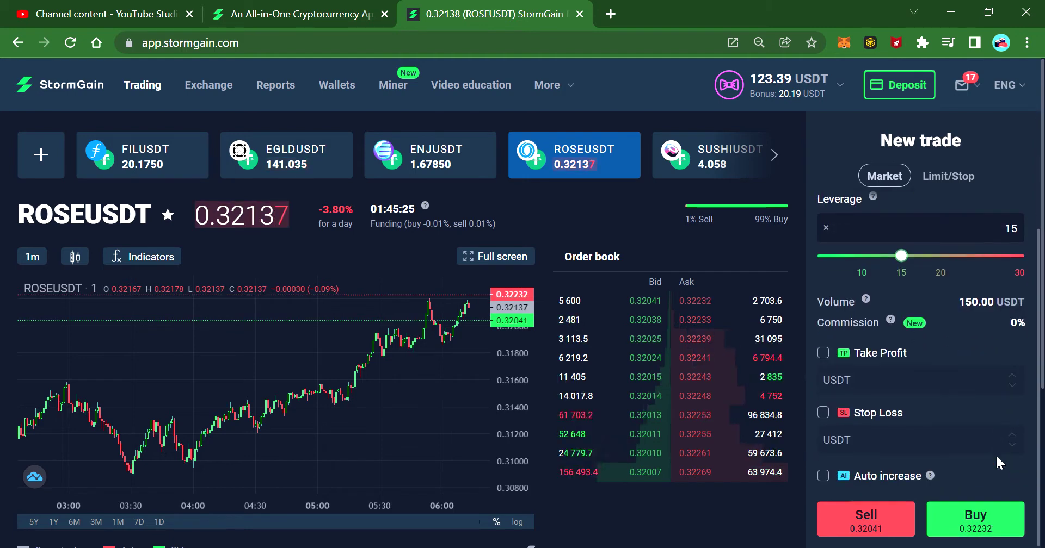
scroll(938, 400, "down", 3)
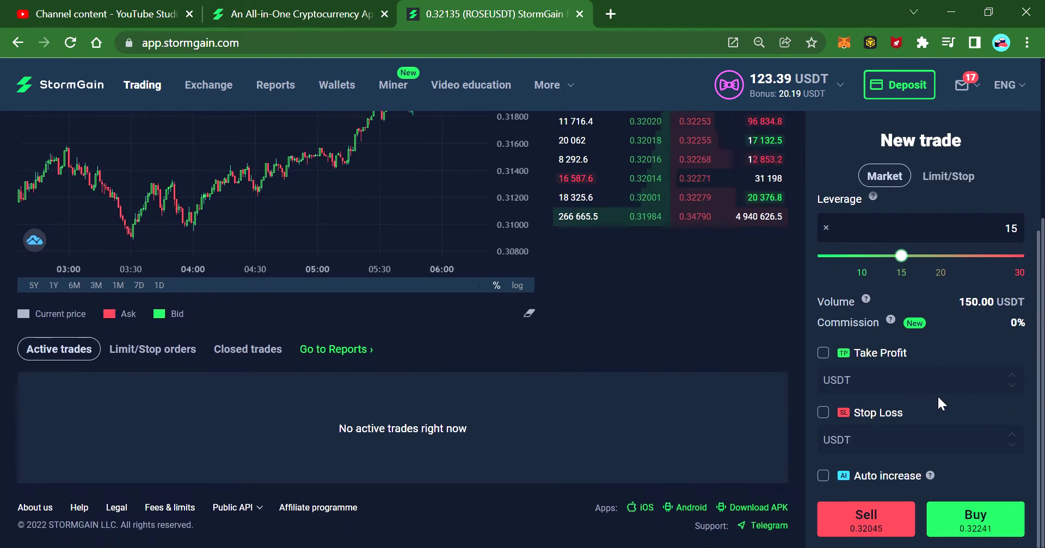
scroll(995, 375, "up", 1)
scroll(994, 371, "up", 2)
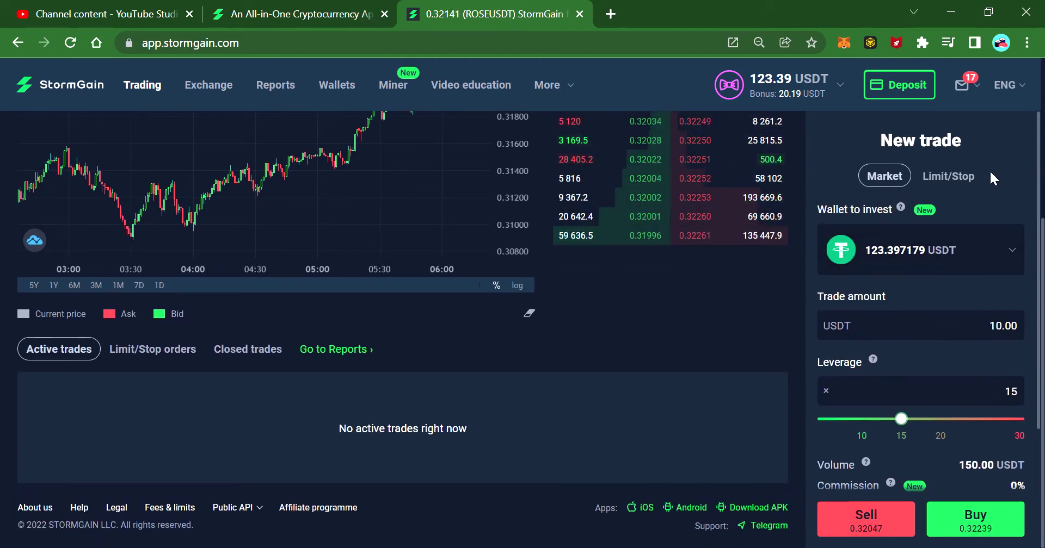
Change the ROSEUSDT order type to Limit/Stop and set its price to 0.30
left_click(960, 185)
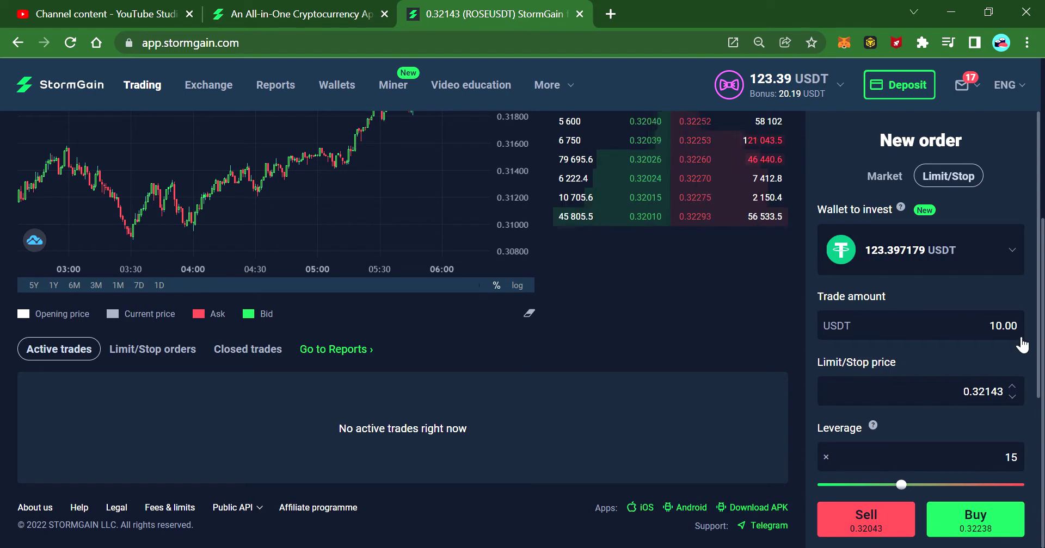
double_click(980, 392)
type("0.30")
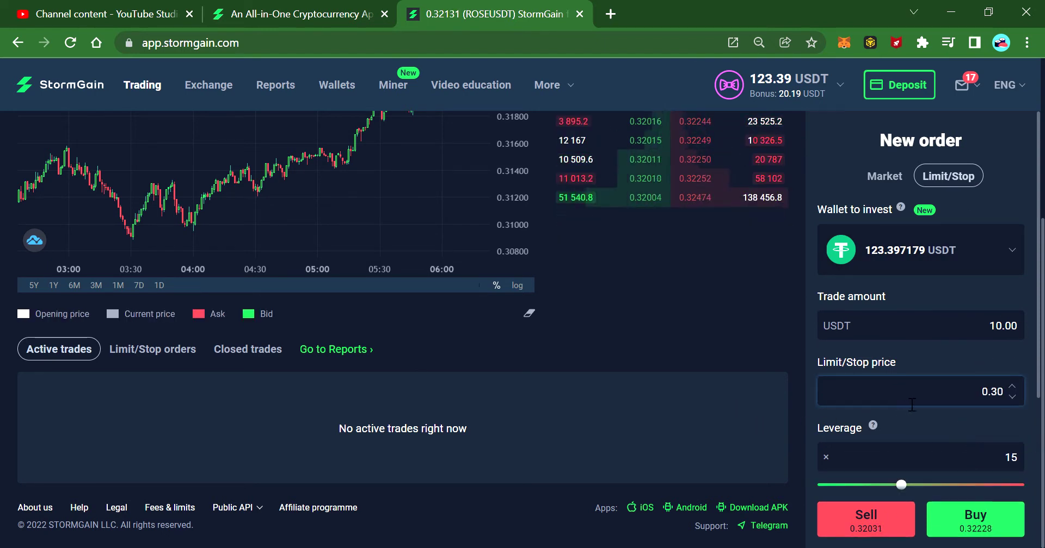
Submit the prepared ROSEUSDT Limit/Stop order as a buy and open the wallets overview
scroll(925, 436, "down", 3)
left_click(978, 531)
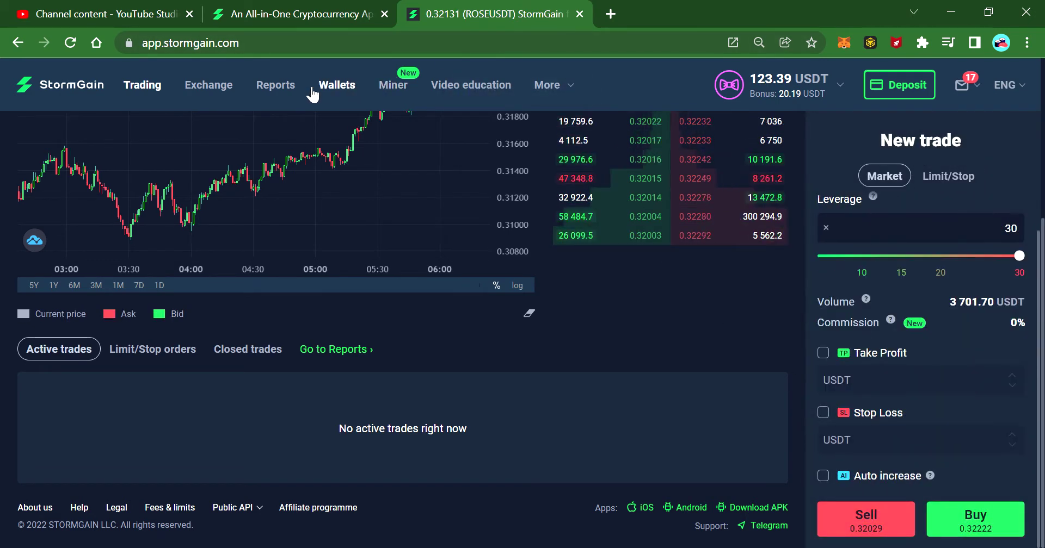
left_click(276, 87)
left_click(344, 87)
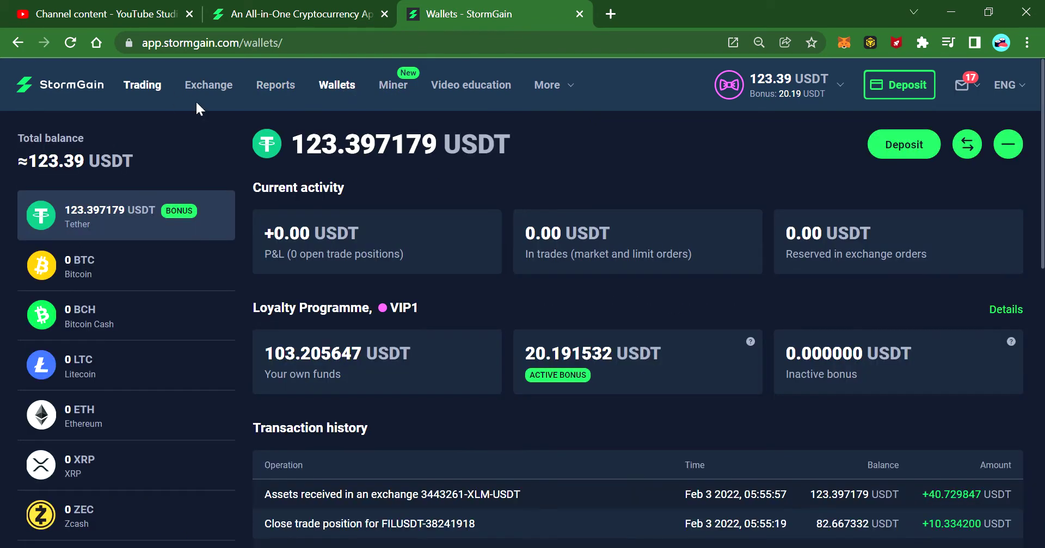
Return to trading, open the SUSHIUSDT pair and examine the recent price movement on its 1-minute chart
left_click(143, 84)
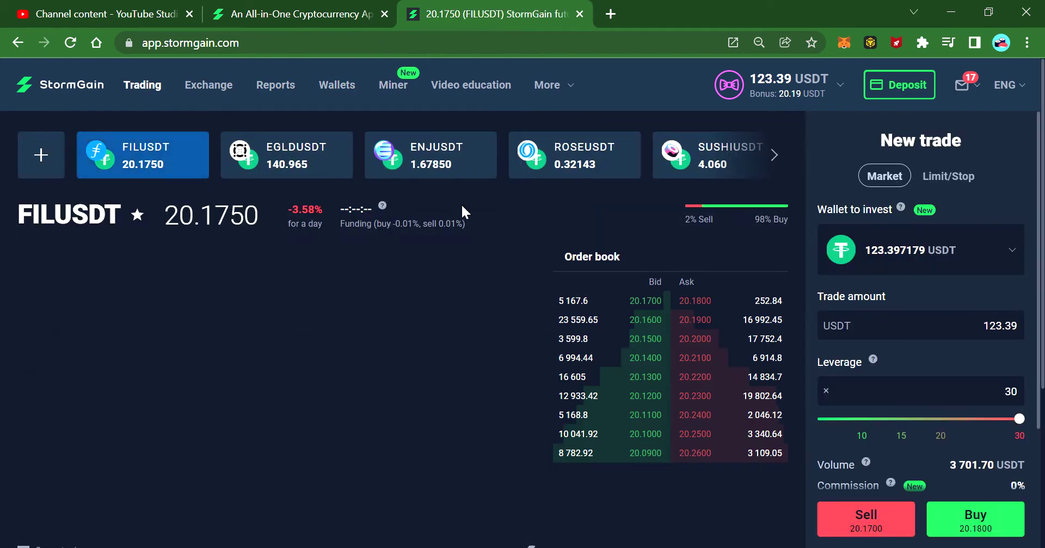
left_click(781, 160)
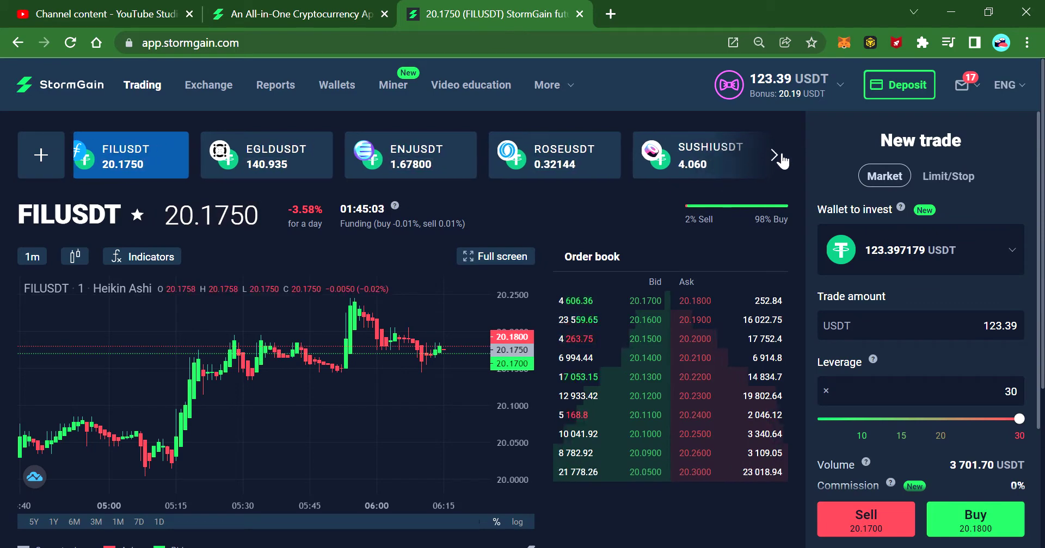
left_click(669, 158)
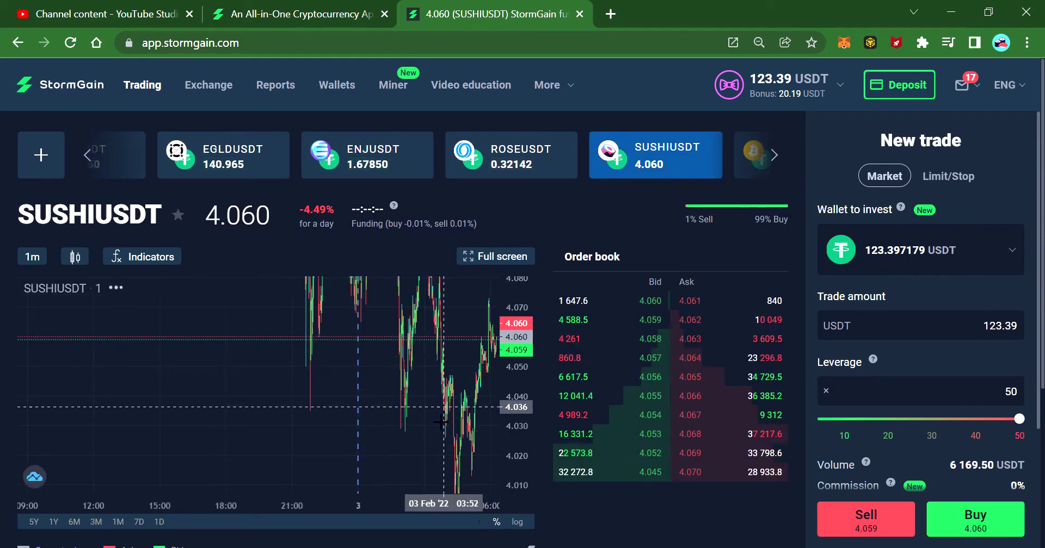
scroll(315, 405, "up", 5)
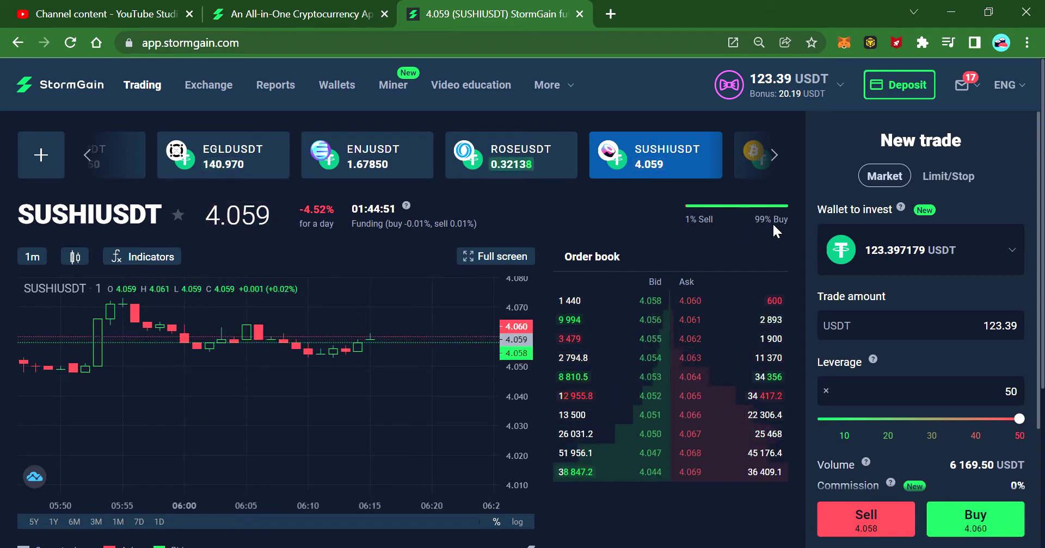
Open the BTCUSDT trading pair and examine the earlier price lows on its 1-minute chart
left_click(772, 166)
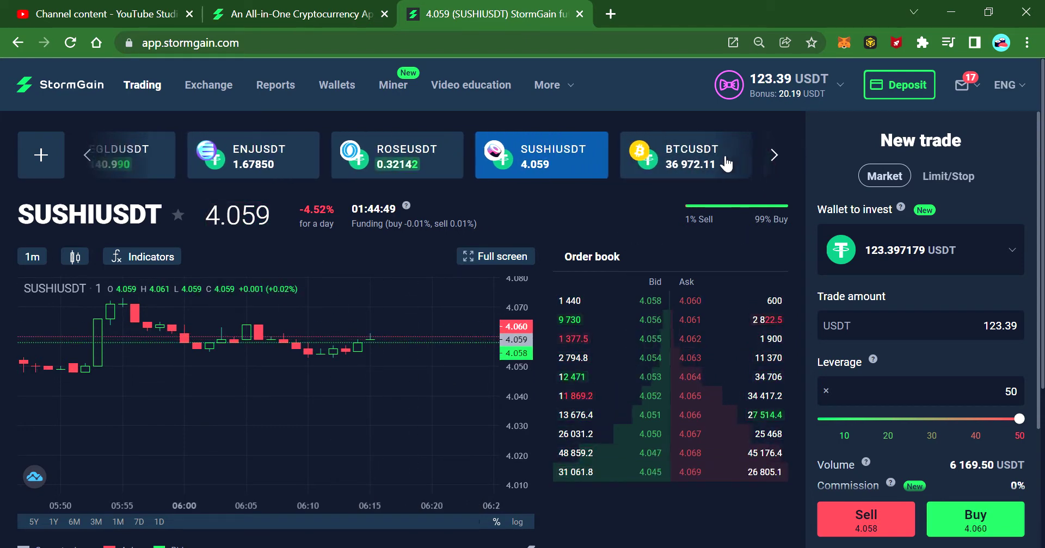
left_click(658, 158)
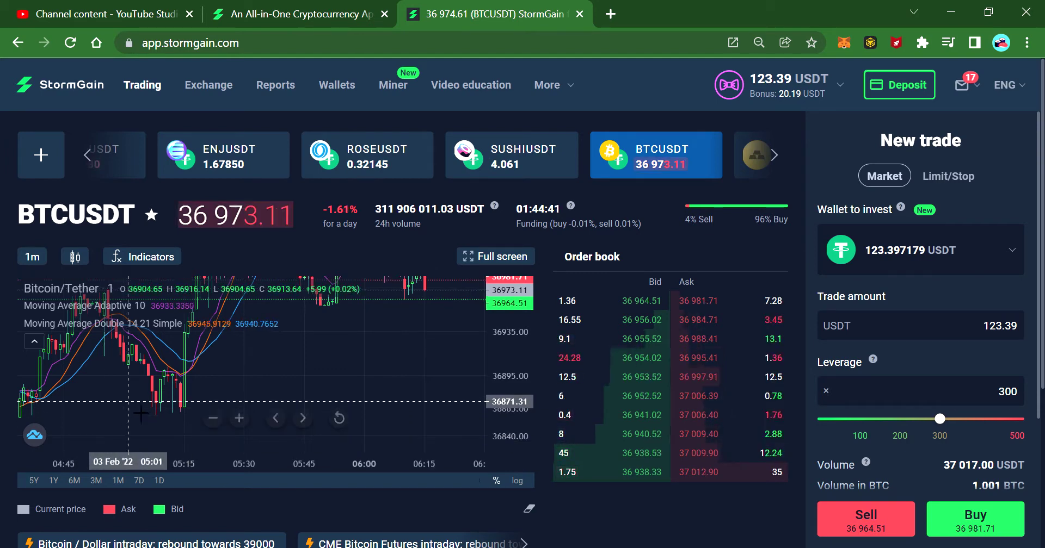
scroll(148, 414, "down", 2)
left_click_drag(197, 321, 280, 315)
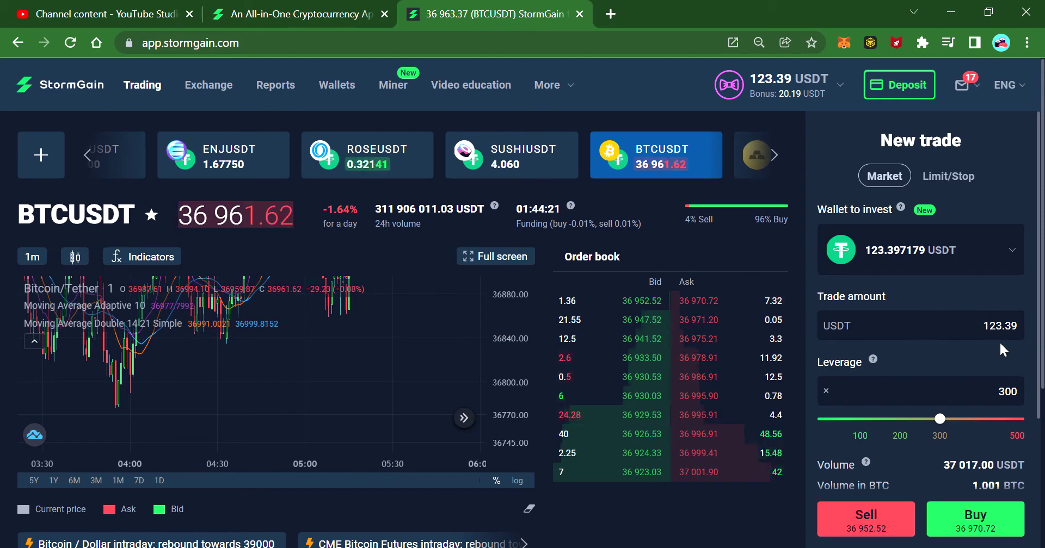
Set the BTCUSDT trade amount to 10 USDT and the leverage to 92
left_click(843, 335)
left_click(832, 358)
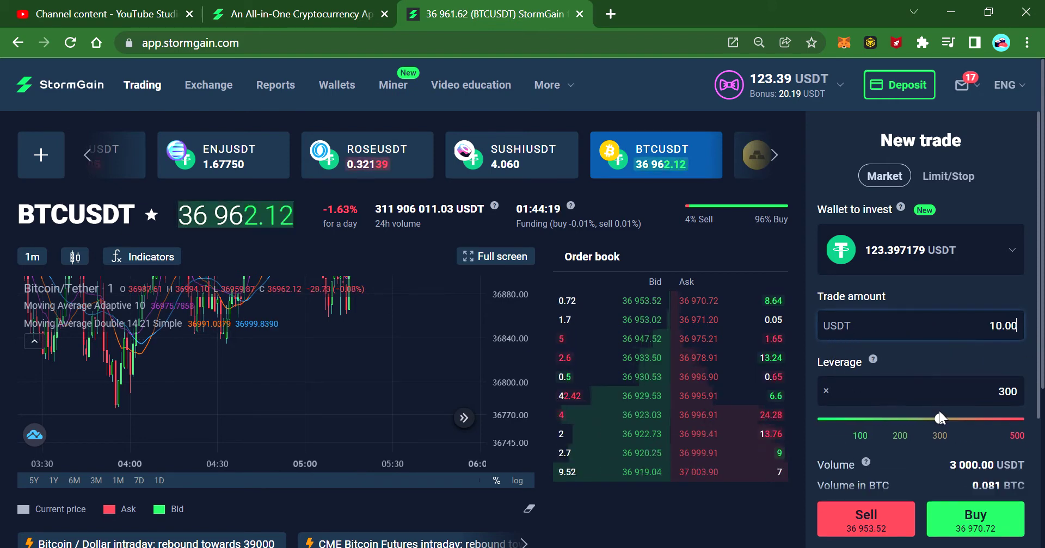
left_click_drag(939, 420, 858, 427)
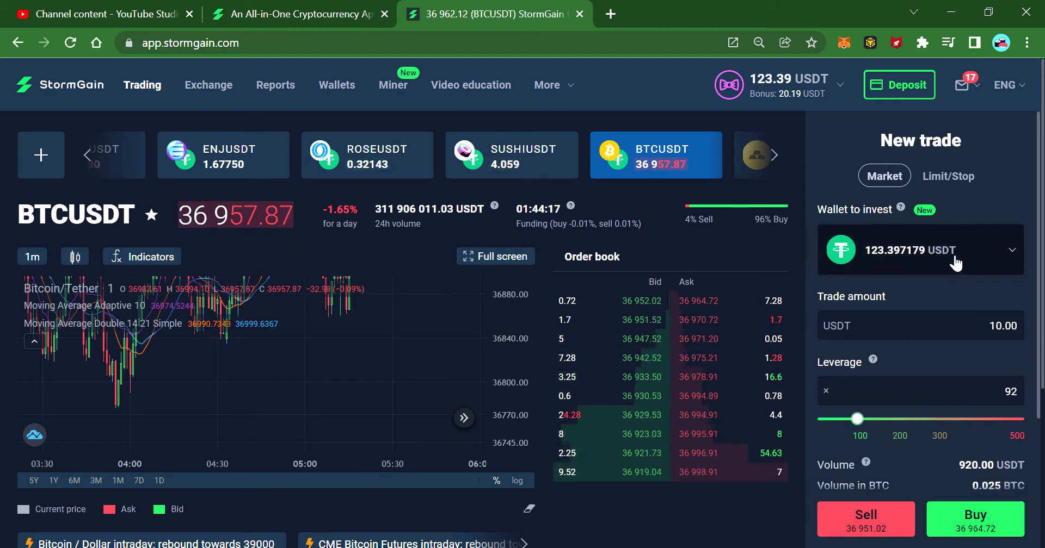
Change the BTCUSDT order type to Limit/Stop with a price of 36 100 and submit it as a buy
left_click(946, 176)
scroll(940, 405, "down", 3)
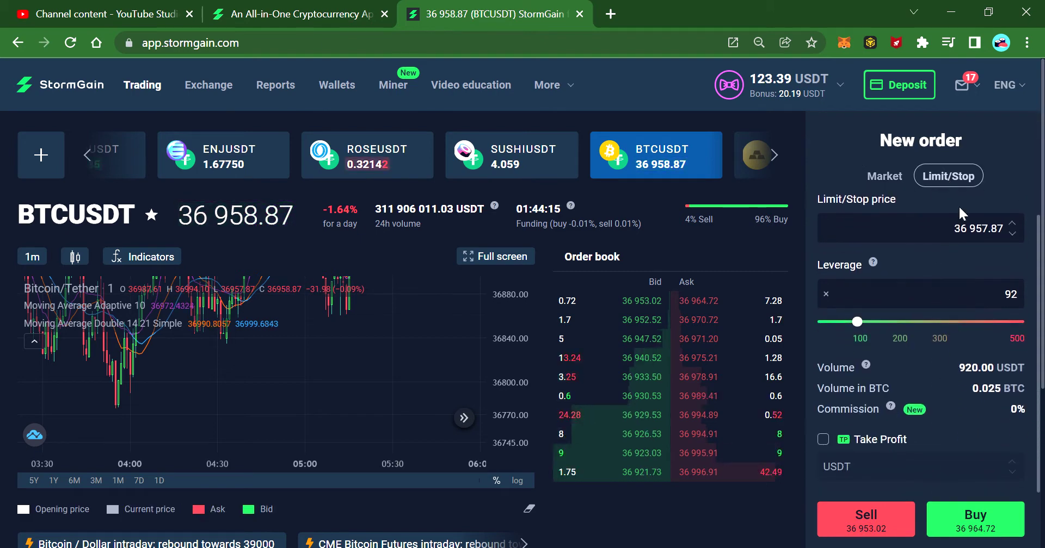
scroll(941, 406, "up", 2)
left_click(978, 310)
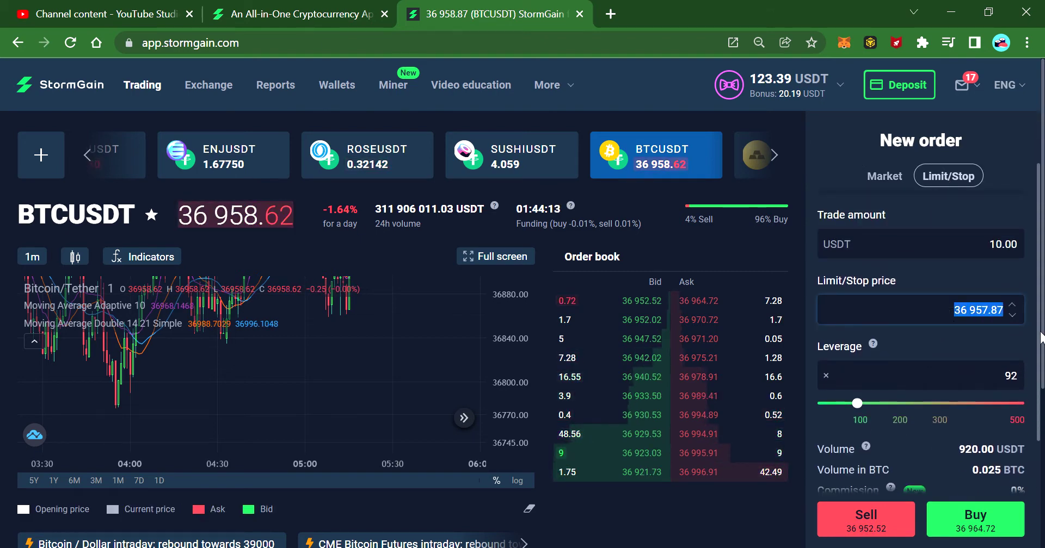
type("36 10")
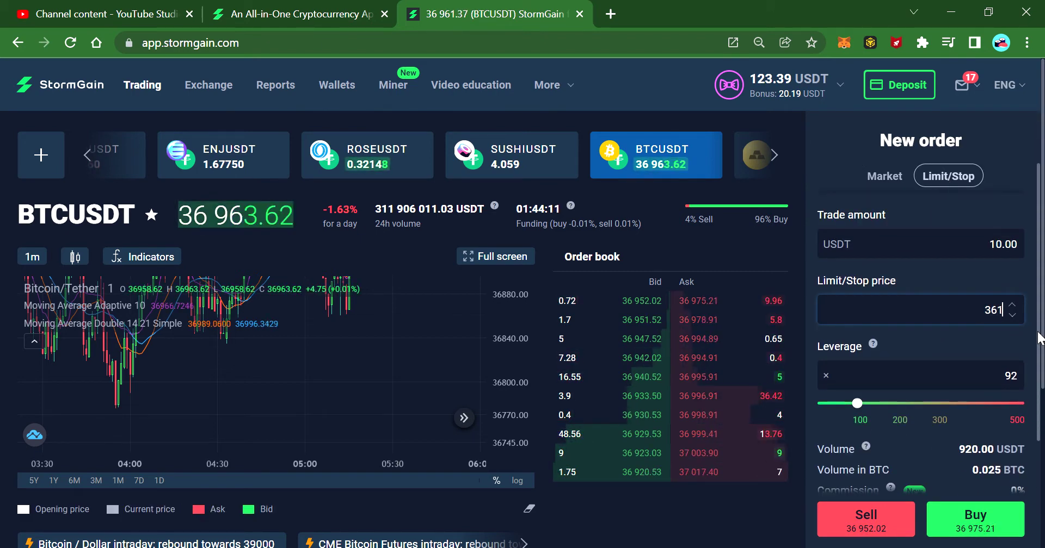
type("0")
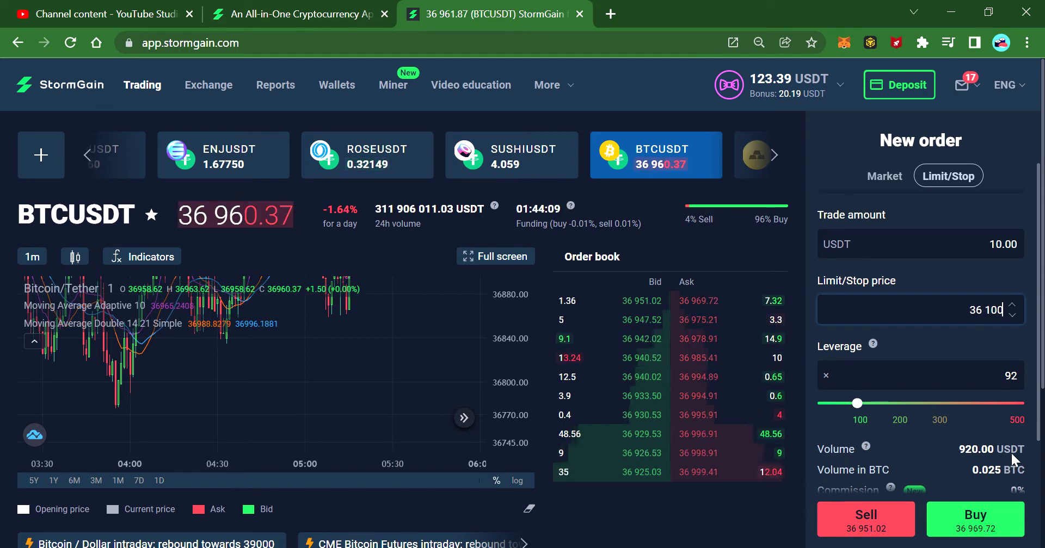
scroll(919, 446, "up", 2)
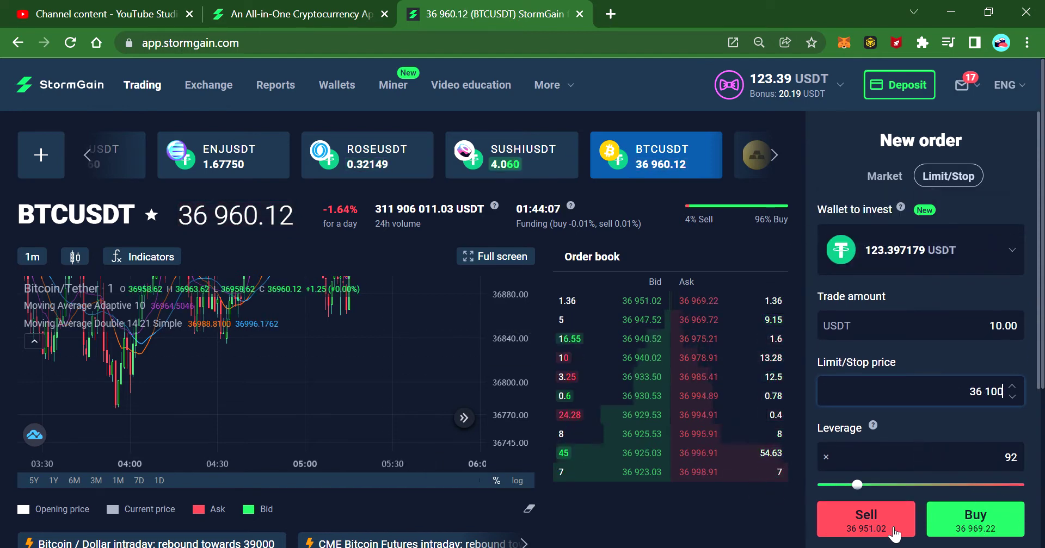
left_click(977, 522)
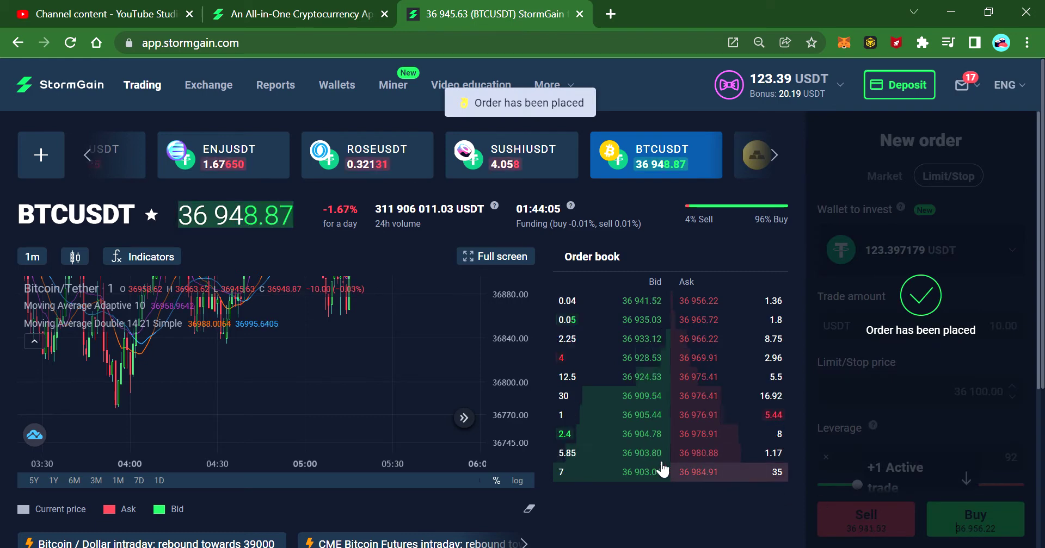
Review the list of pending Limit/Stop orders, comparing each instrument's current price with its entry price
scroll(751, 412, "down", 5)
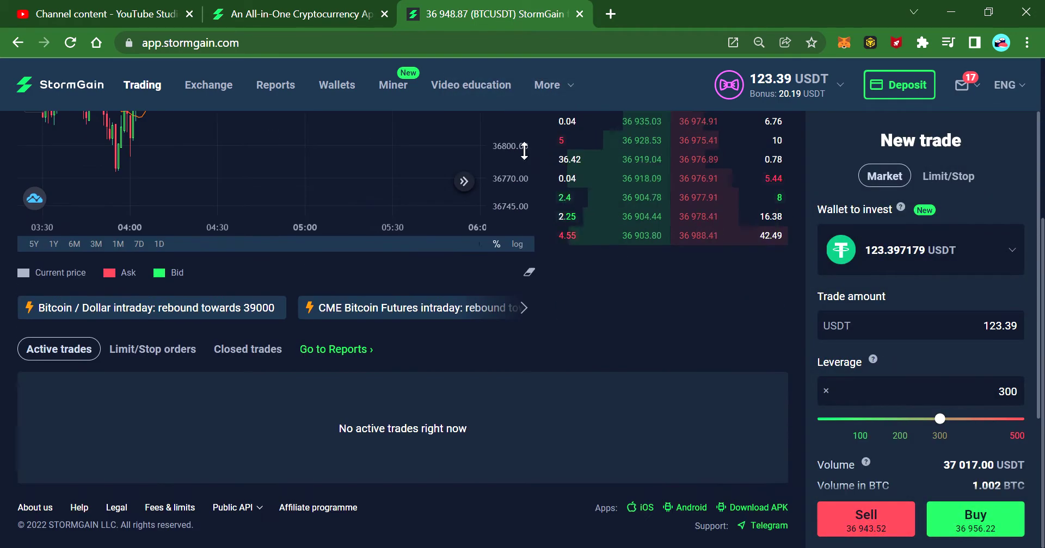
left_click(181, 353)
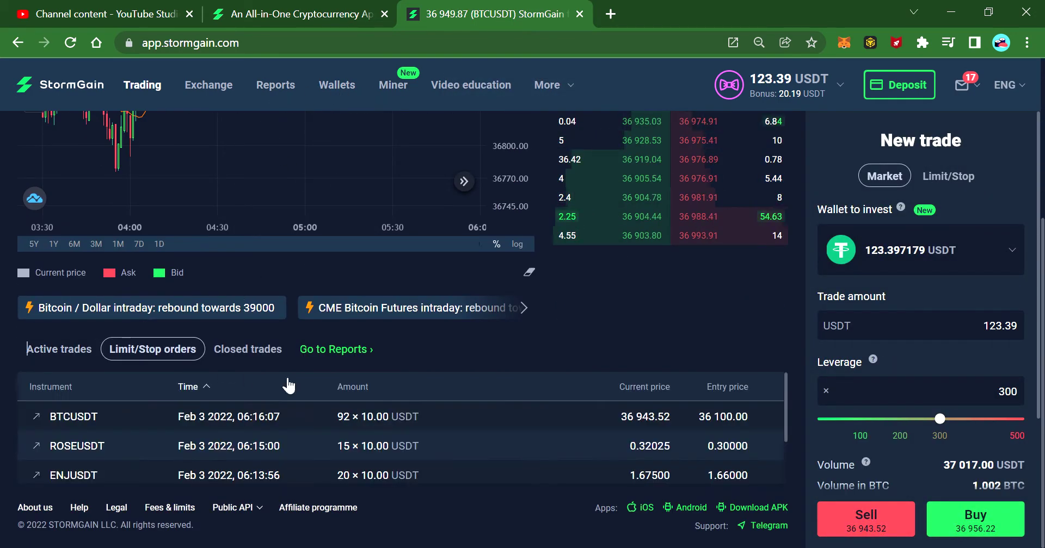
scroll(458, 415, "down", 1)
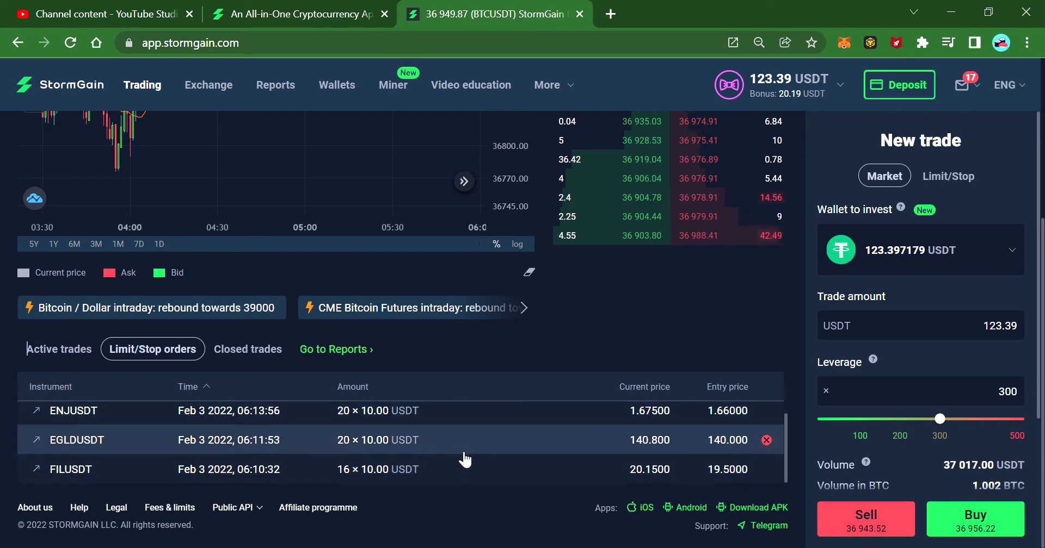
scroll(436, 473, "up", 1)
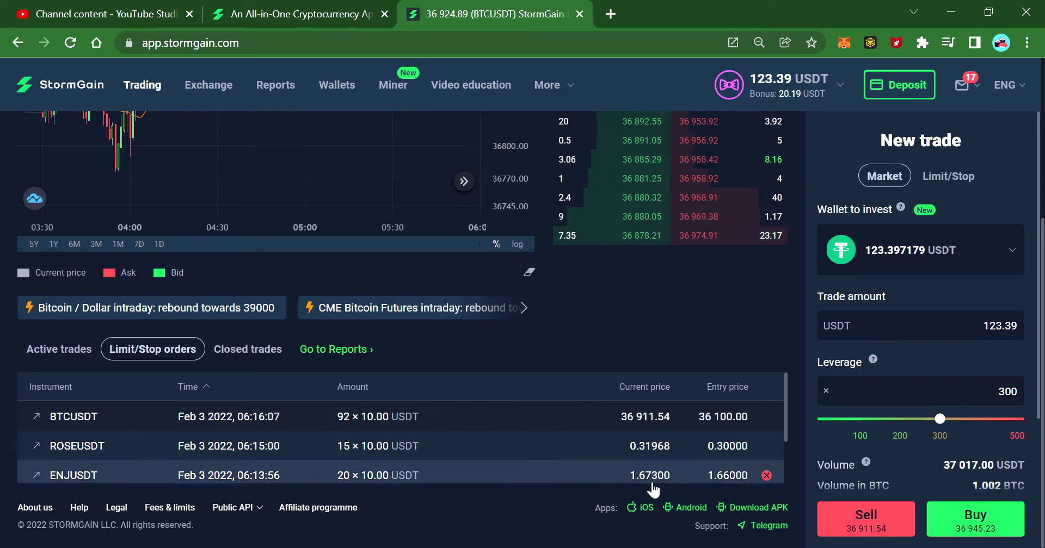
scroll(676, 445, "down", 1)
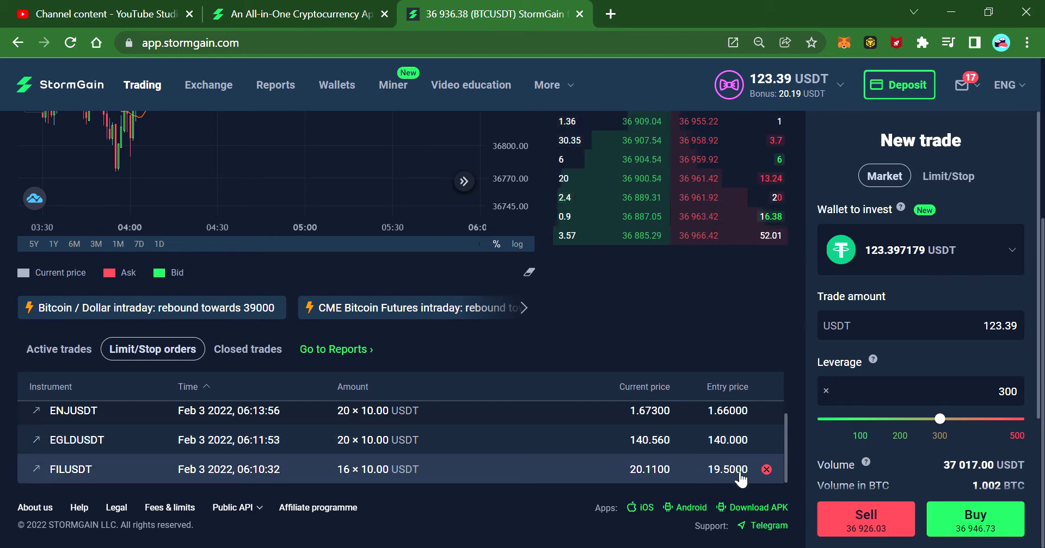
scroll(700, 475, "up", 3)
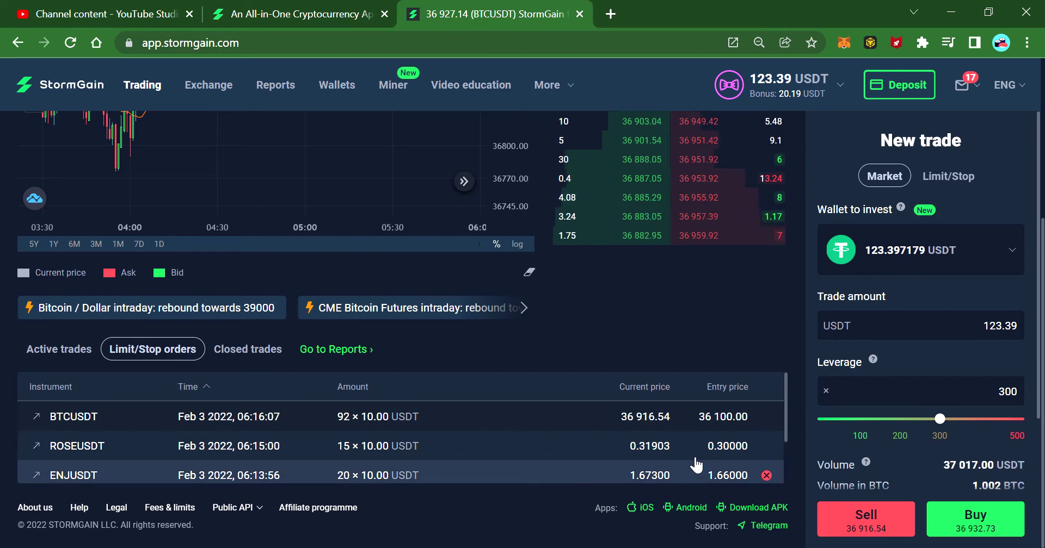
Check the wallets overview and the active trades report, and return to the trading page
left_click(337, 93)
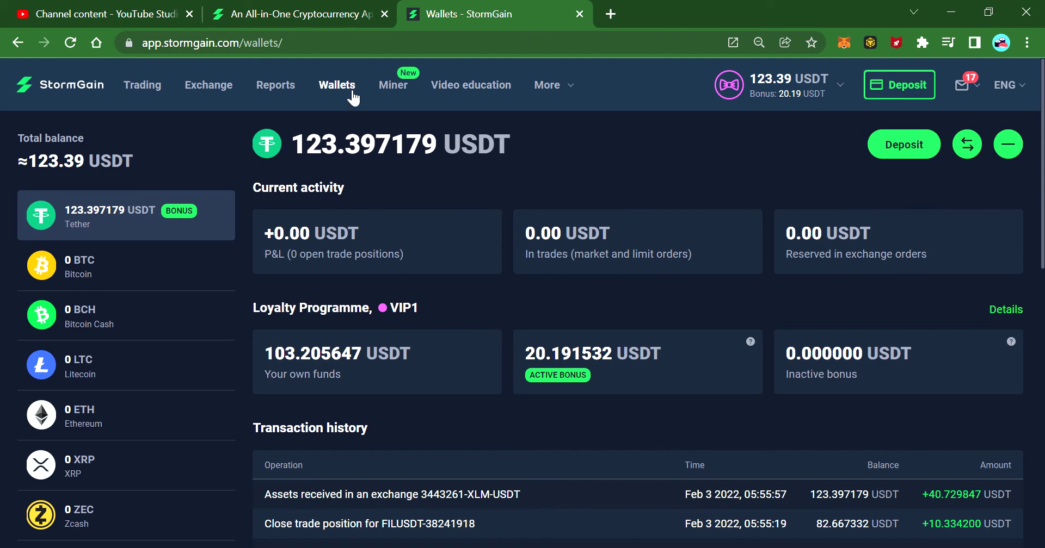
left_click(284, 95)
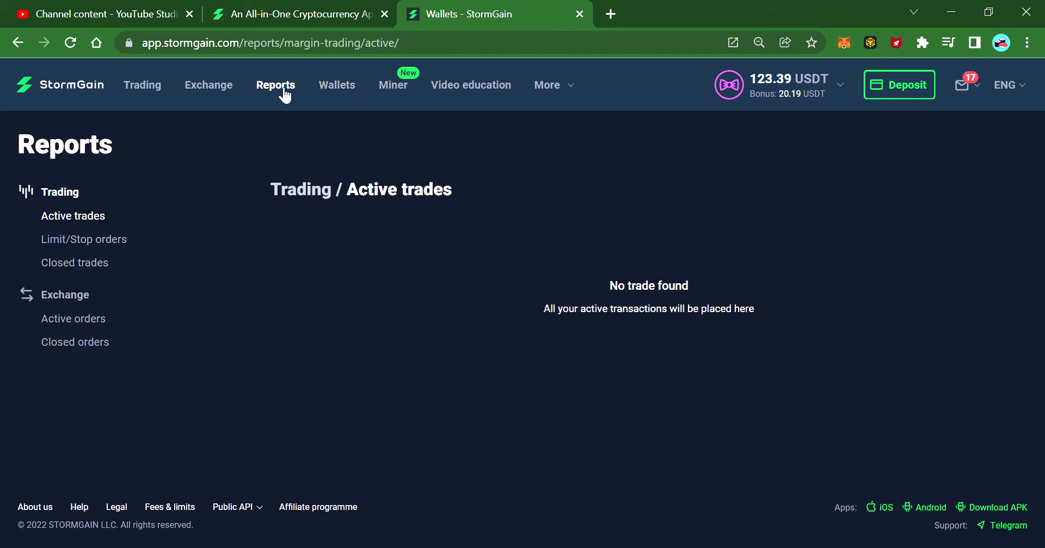
left_click(162, 99)
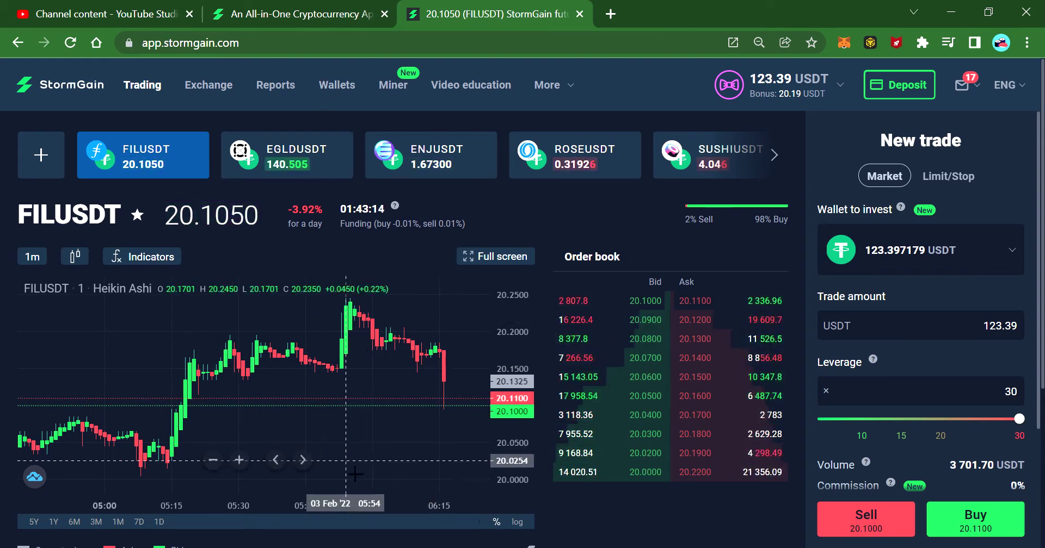
Examine the most recent candles on the FILUSDT 1-minute chart
left_click(277, 460)
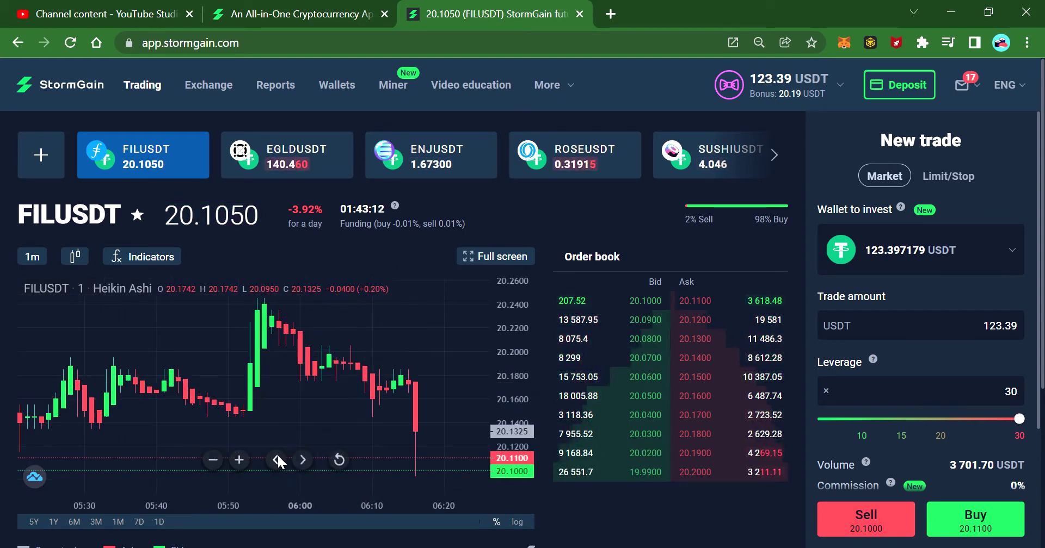
left_click(302, 460)
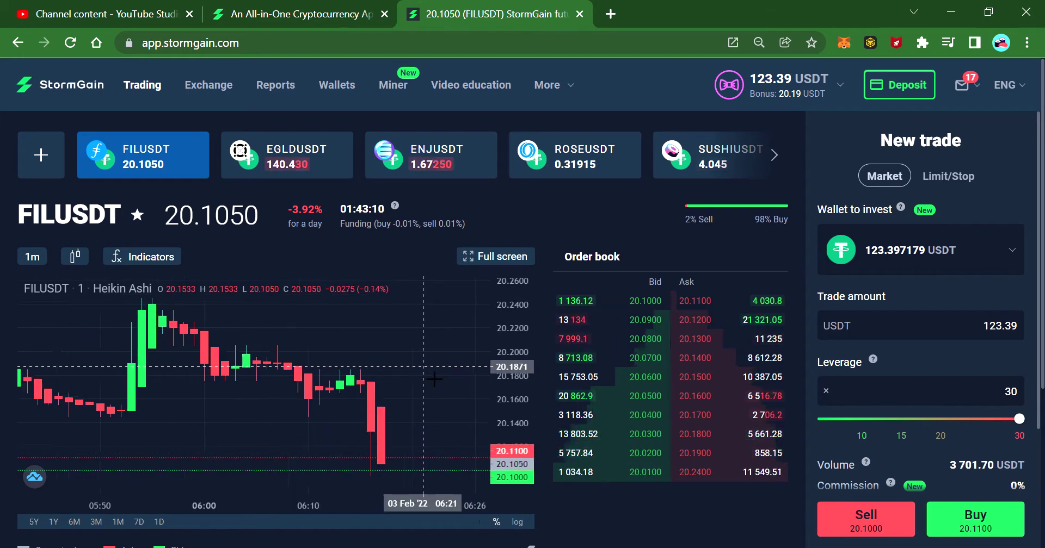
scroll(434, 379, "down", 3)
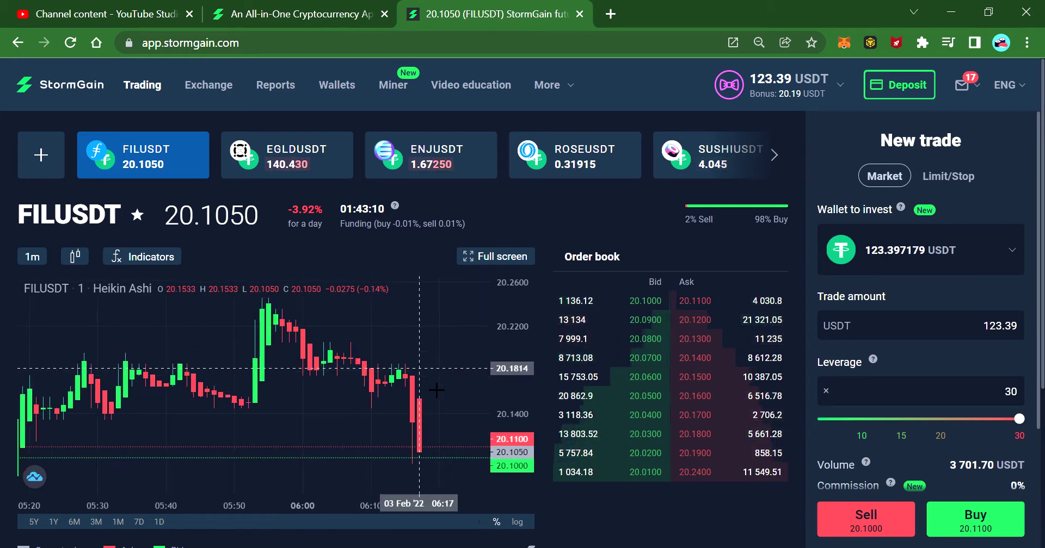
Recheck the active trades report and look through the closed trades history on the trading page
left_click(276, 86)
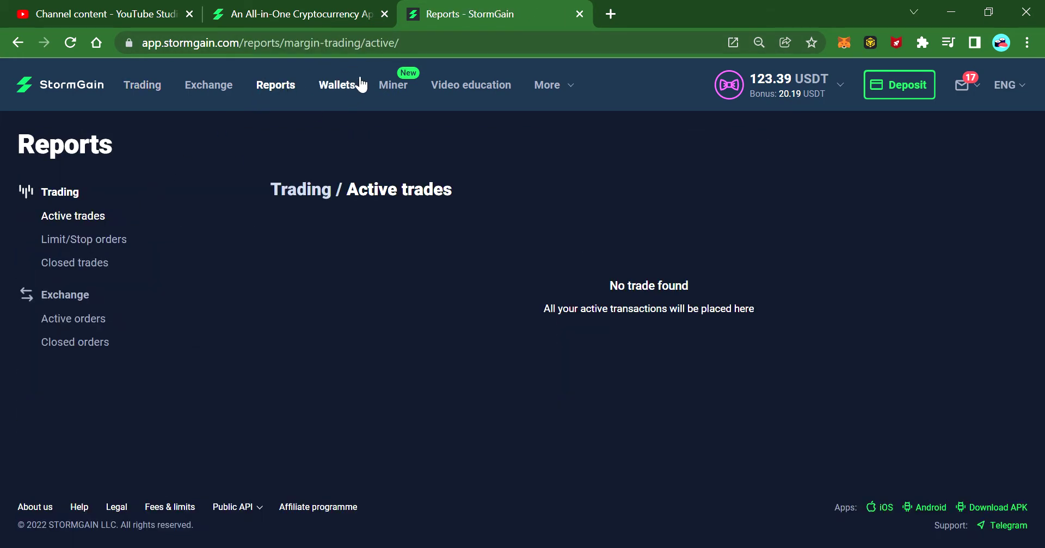
left_click(143, 86)
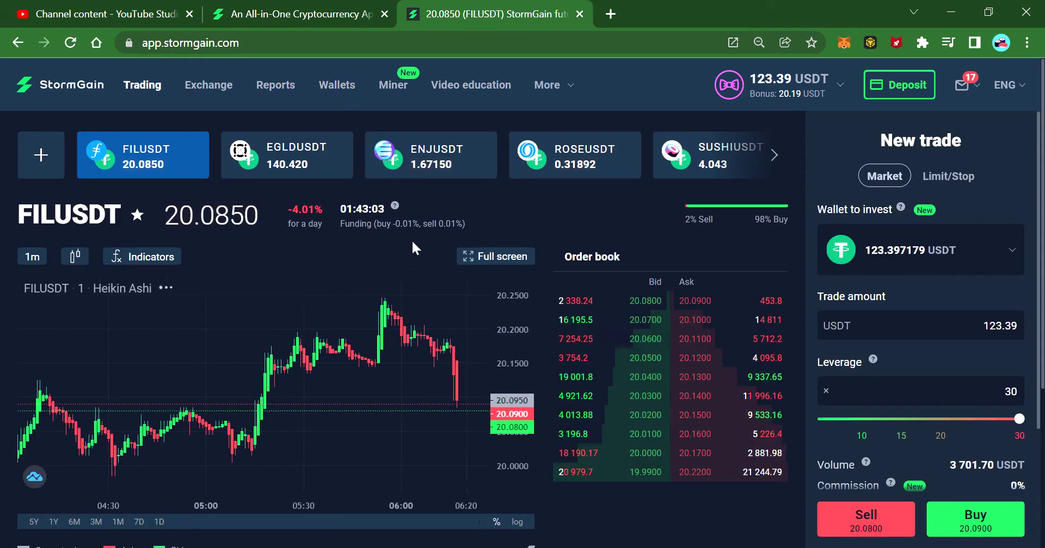
scroll(252, 401, "down", 5)
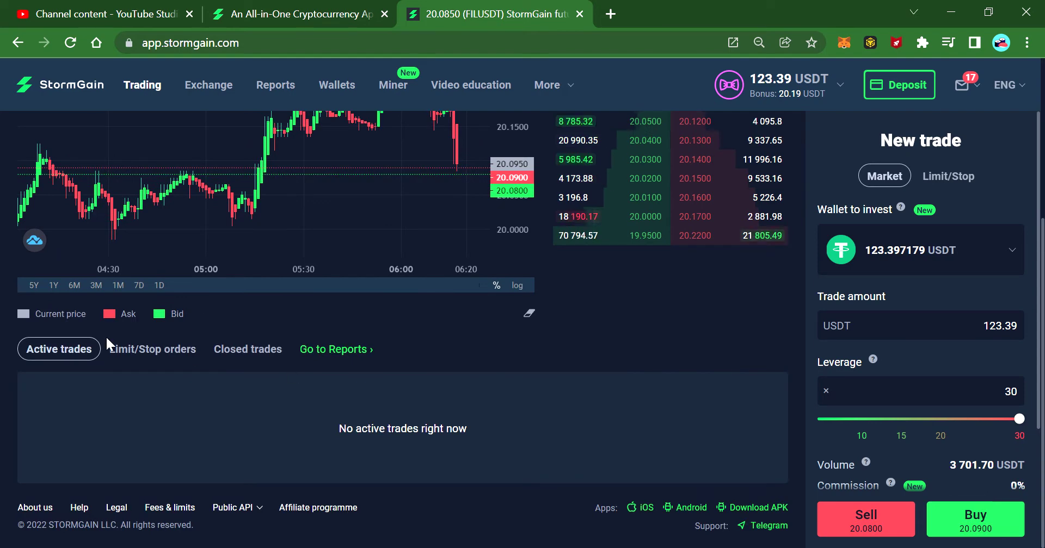
left_click(236, 354)
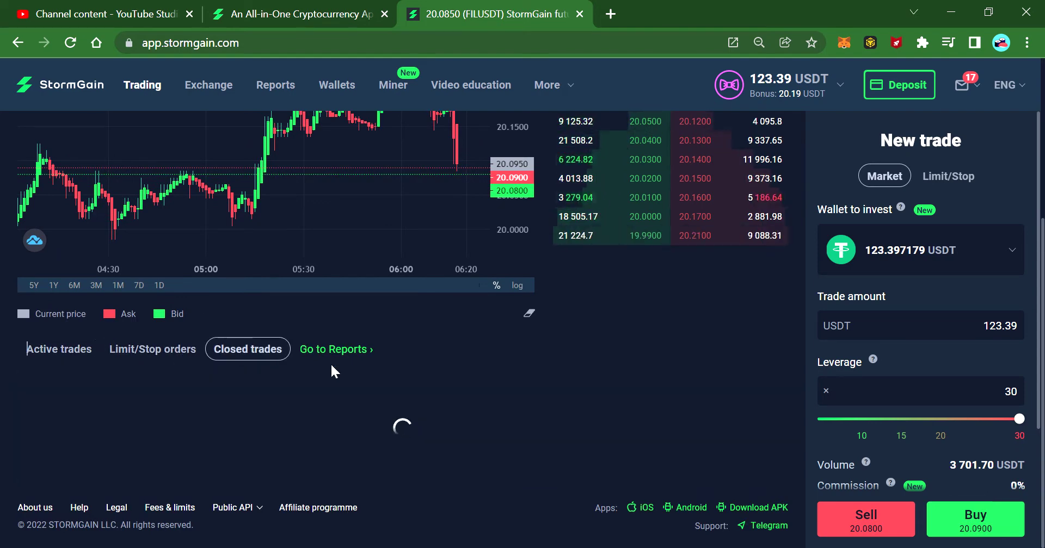
scroll(639, 451, "down", 10)
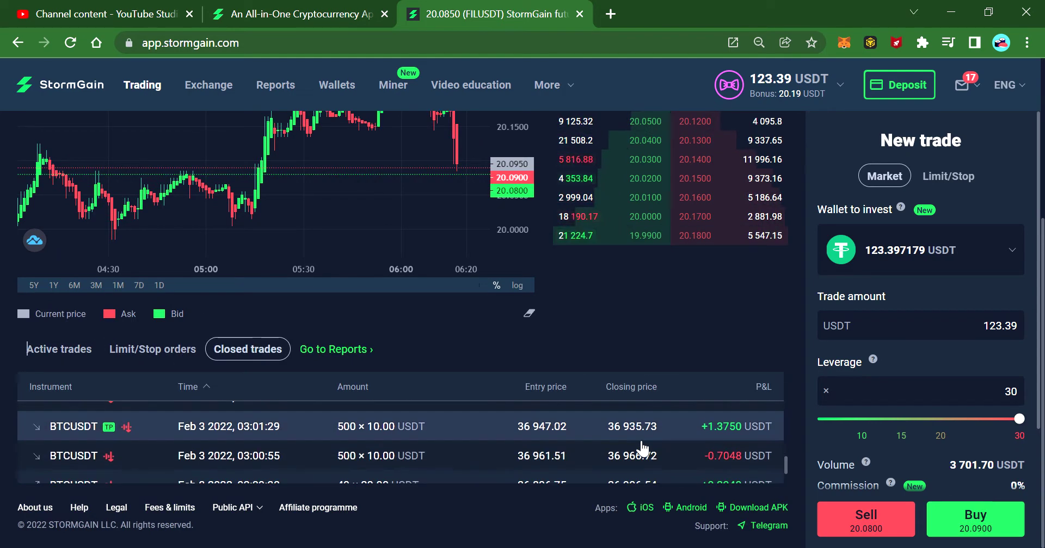
scroll(642, 447, "up", 10)
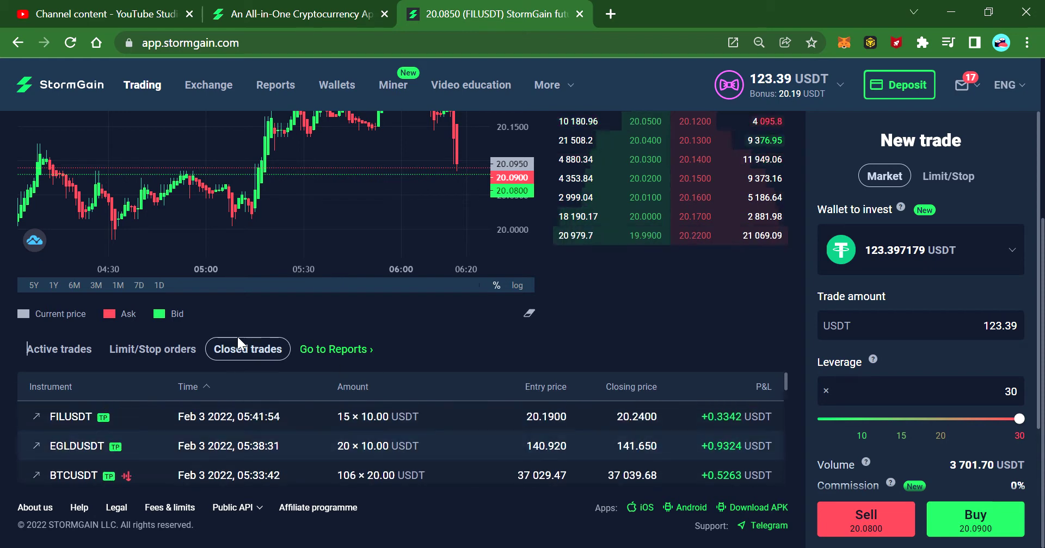
Cancel the pending Limit/Stop orders for FILUSDT and EGLDUSDT, confirming each cancellation
left_click(165, 353)
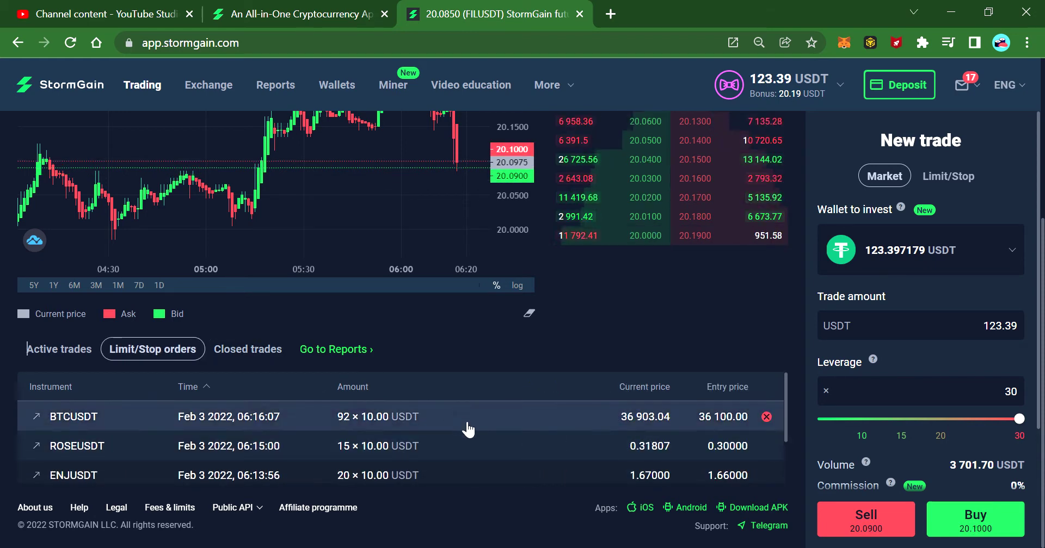
scroll(658, 452, "down", 1)
scroll(659, 453, "down", 1)
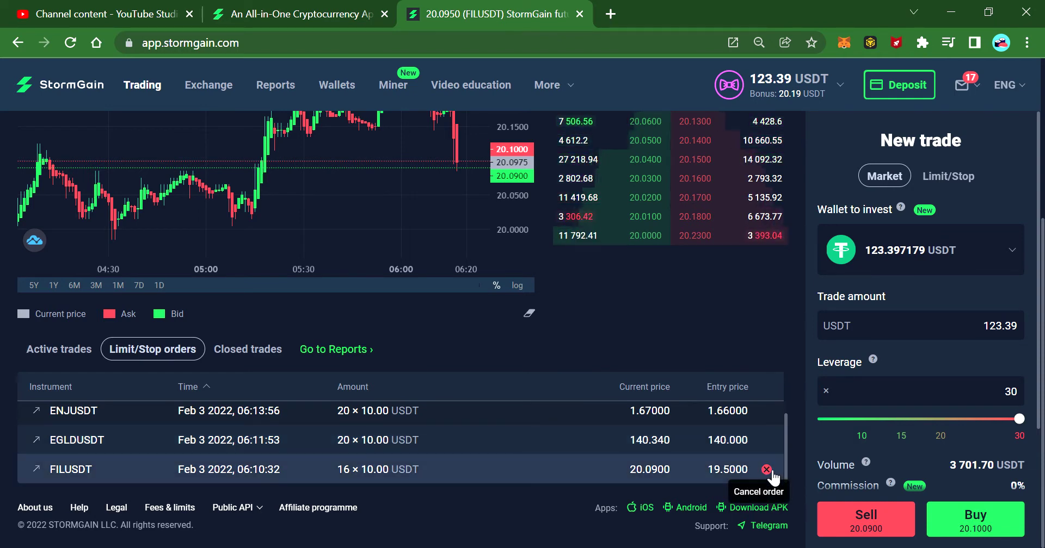
left_click(768, 470)
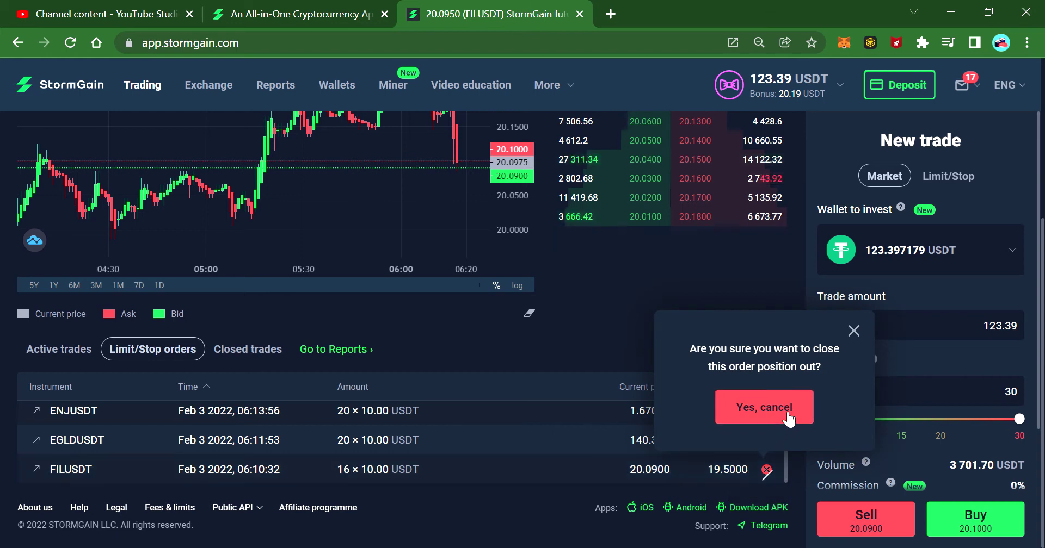
left_click(863, 332)
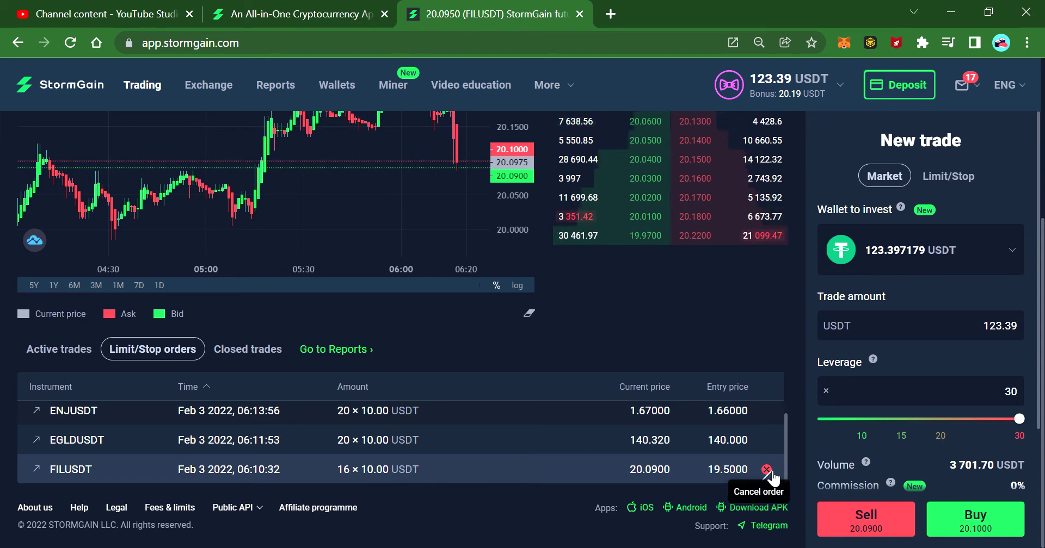
left_click(767, 471)
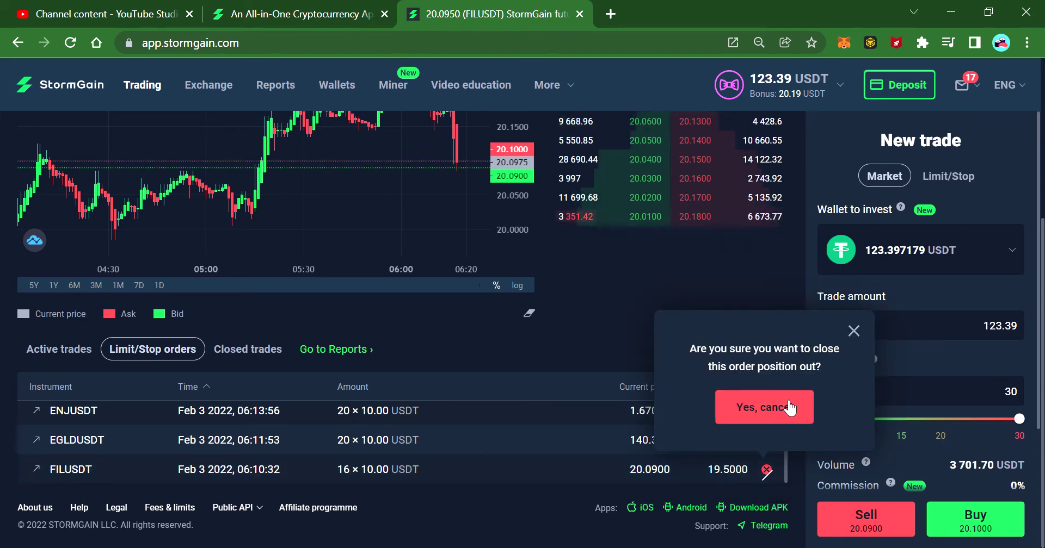
left_click(766, 470)
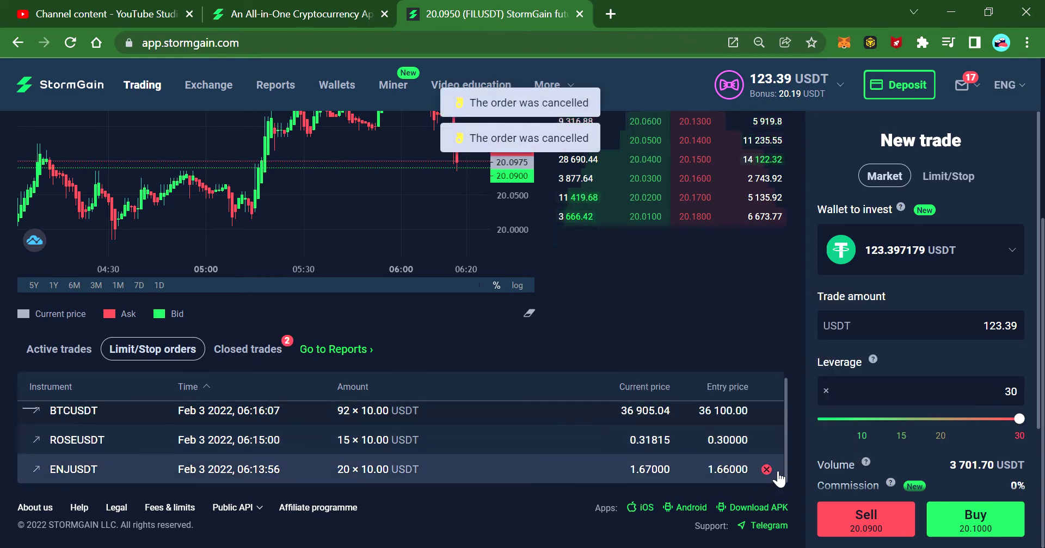
Cancel the pending ENJUSDT buy order from its order settings and confirm the cancellation
left_click(772, 469)
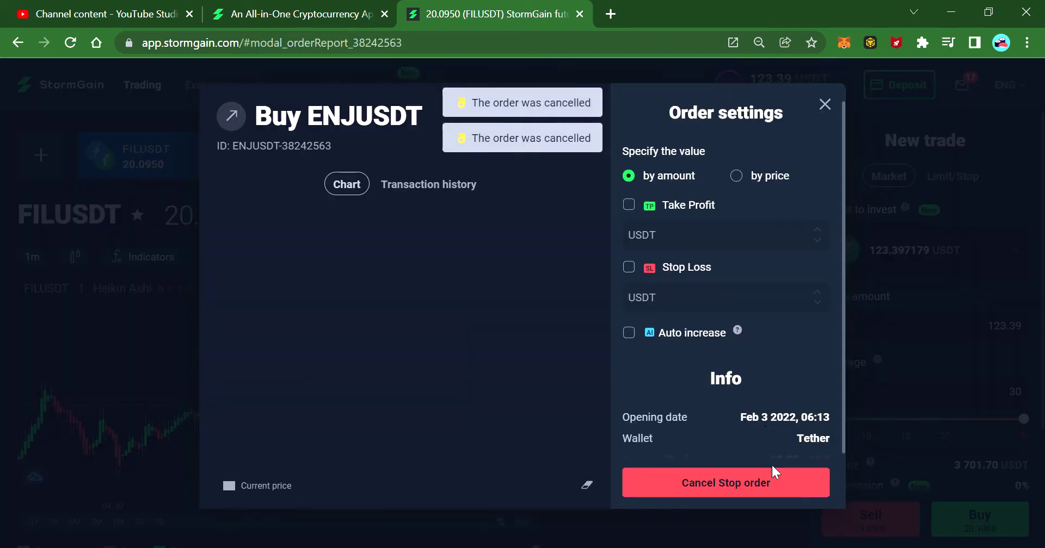
left_click(750, 493)
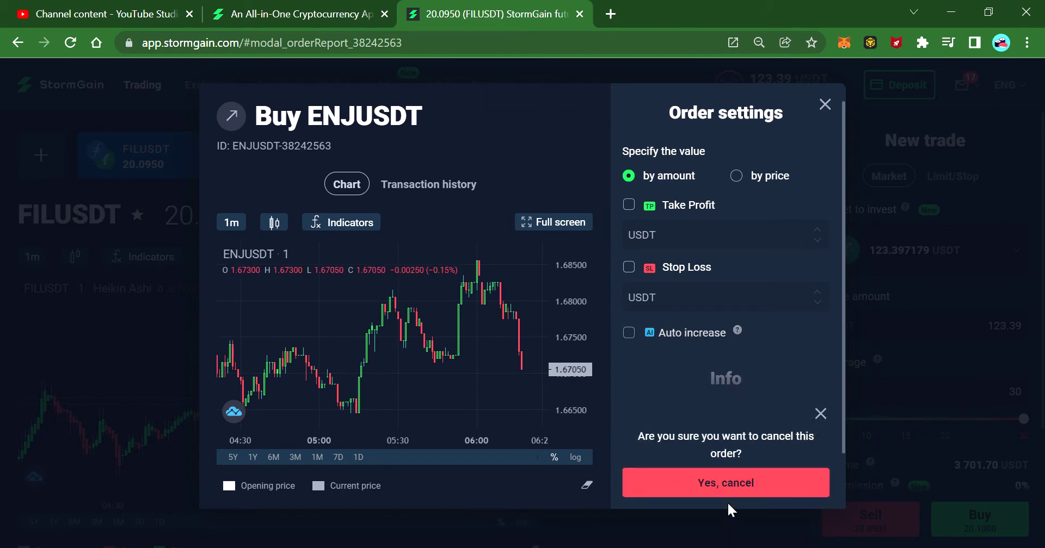
left_click(731, 487)
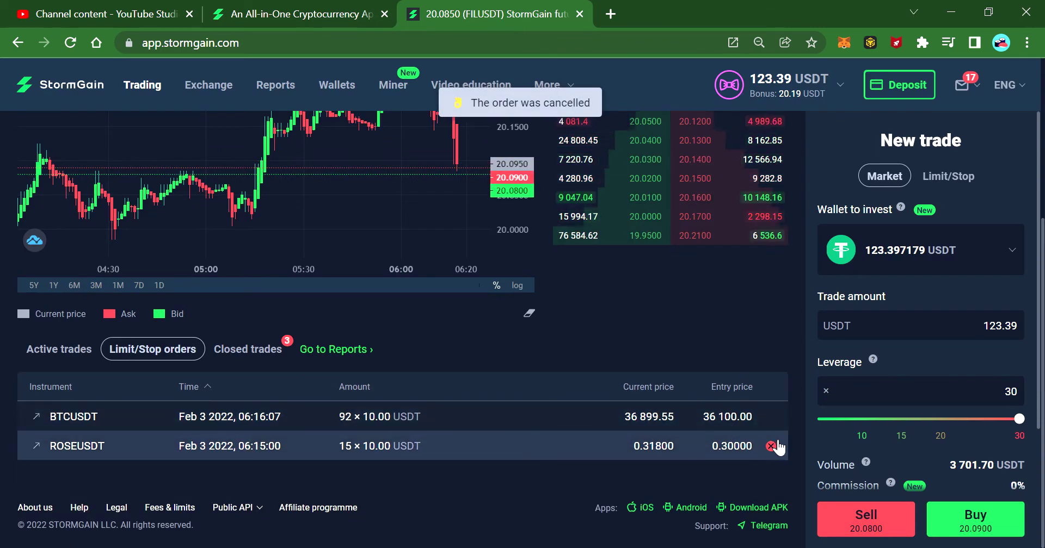
Cancel the remaining pending orders for ROSEUSDT and BTCUSDT, confirming each cancellation
left_click(772, 446)
left_click(741, 488)
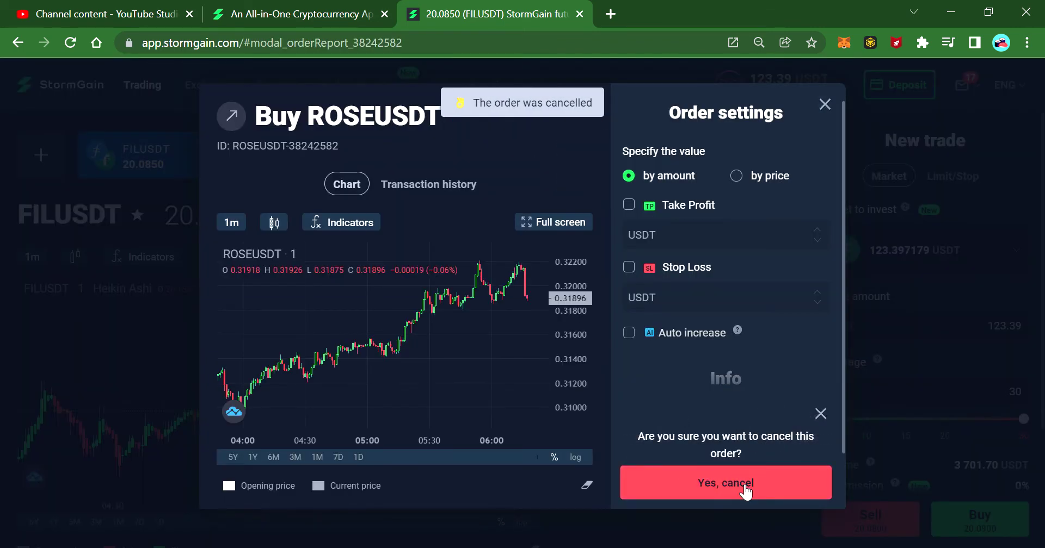
left_click(743, 487)
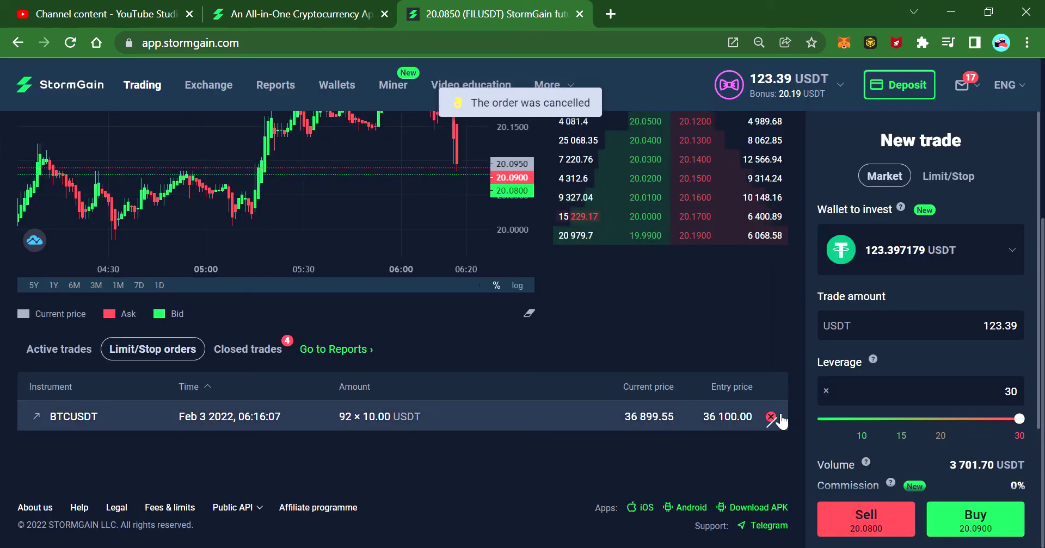
left_click(778, 418)
left_click(763, 352)
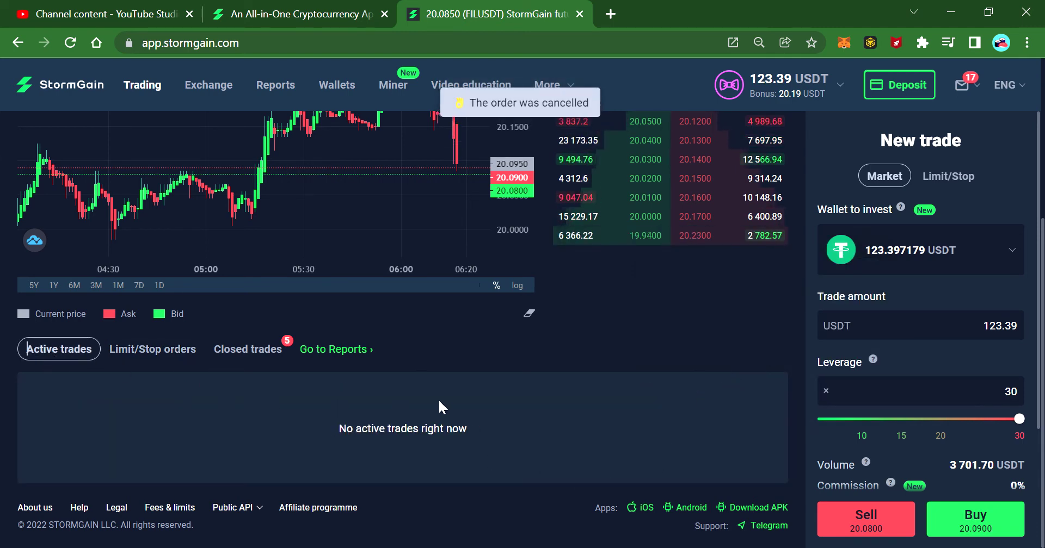
Remove SUSHIUSDT from the row of instruments above the chart and return to the start of the row
scroll(406, 402, "up", 4)
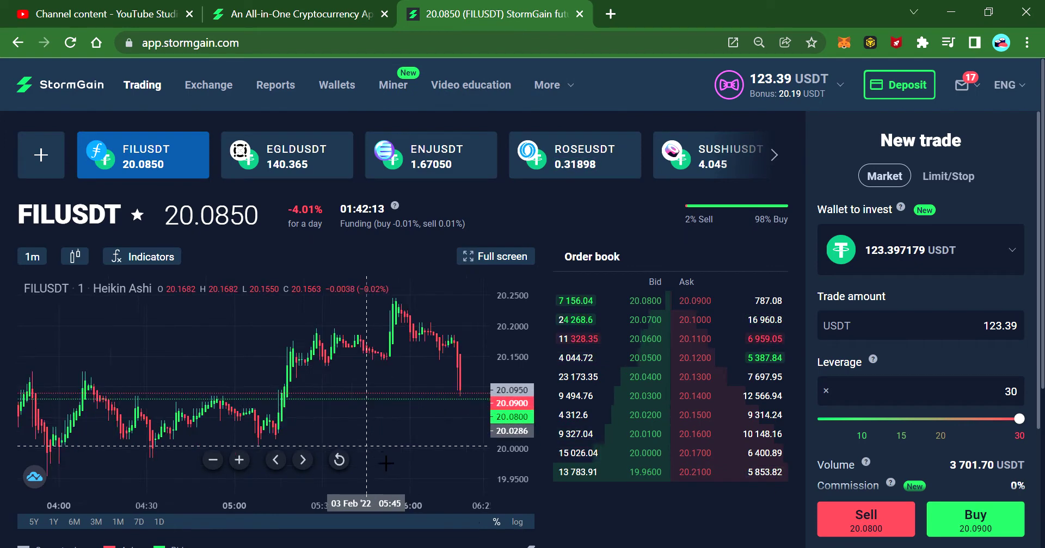
scroll(386, 463, "down", 2)
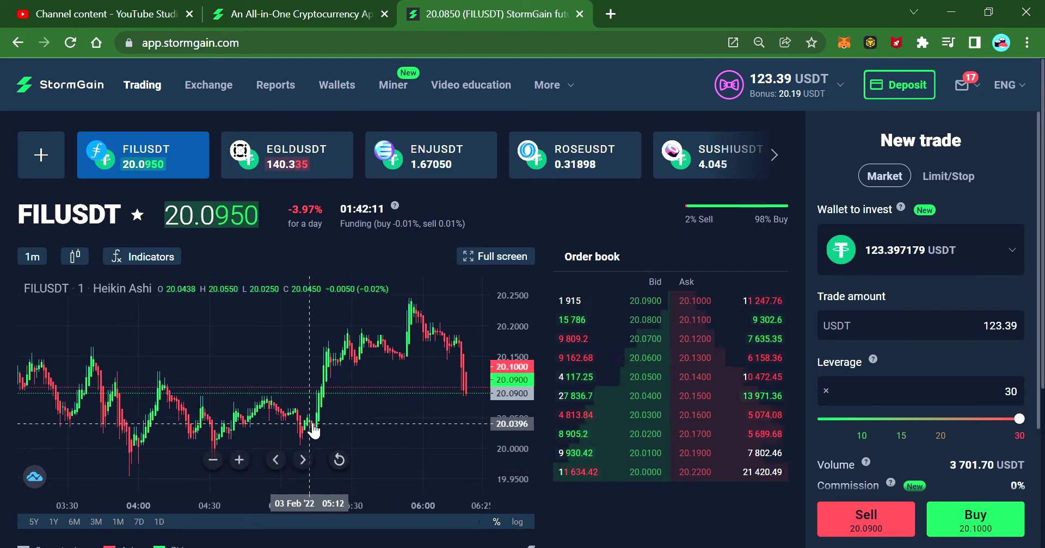
scroll(312, 432, "up", 3)
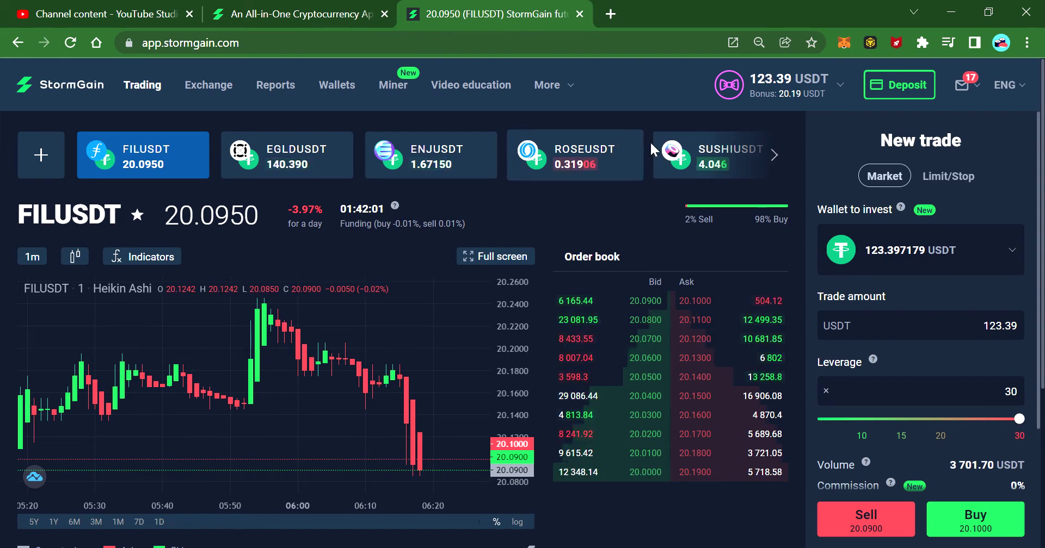
left_click(782, 156)
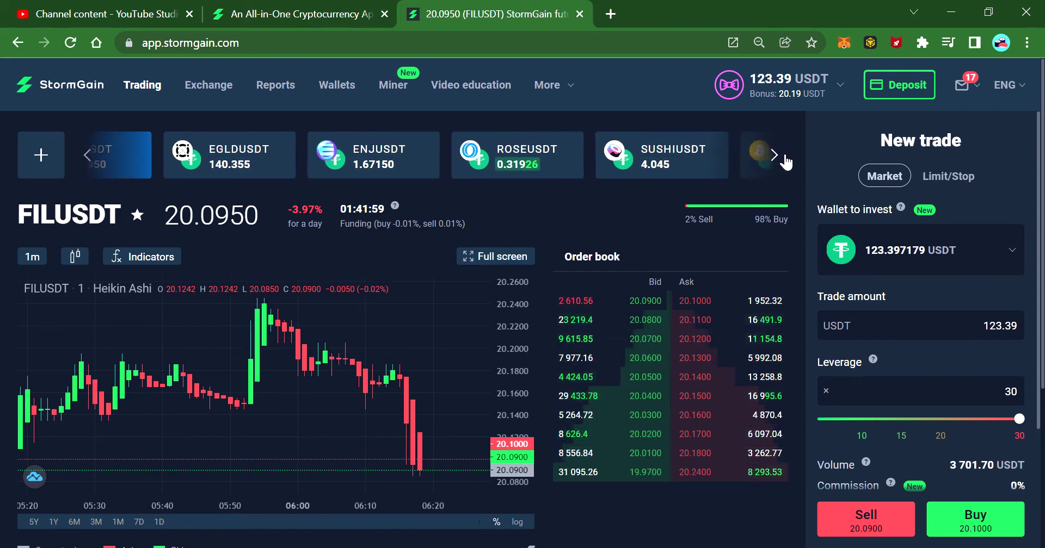
left_click(717, 144)
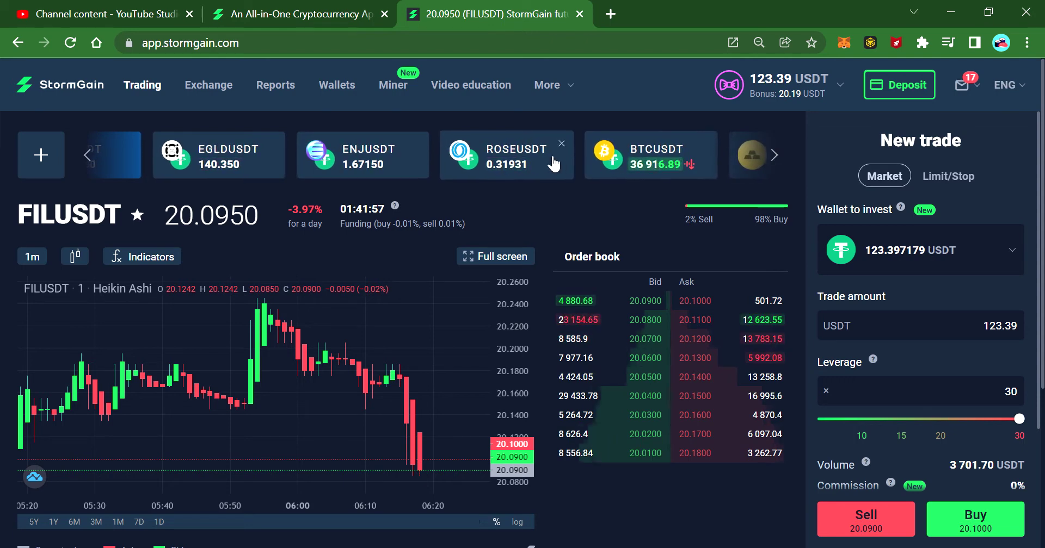
scroll(155, 161, "down", 1)
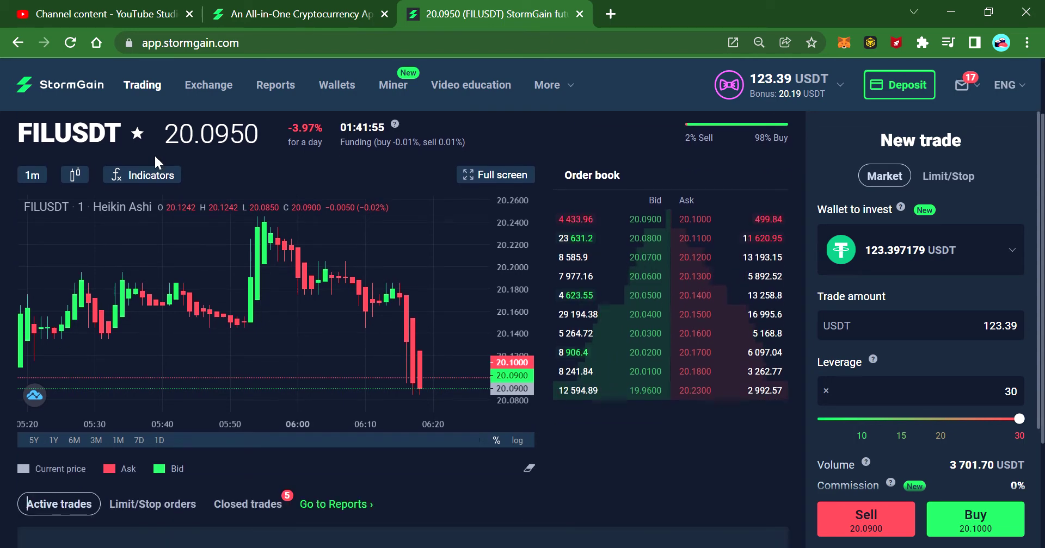
scroll(203, 193, "up", 1)
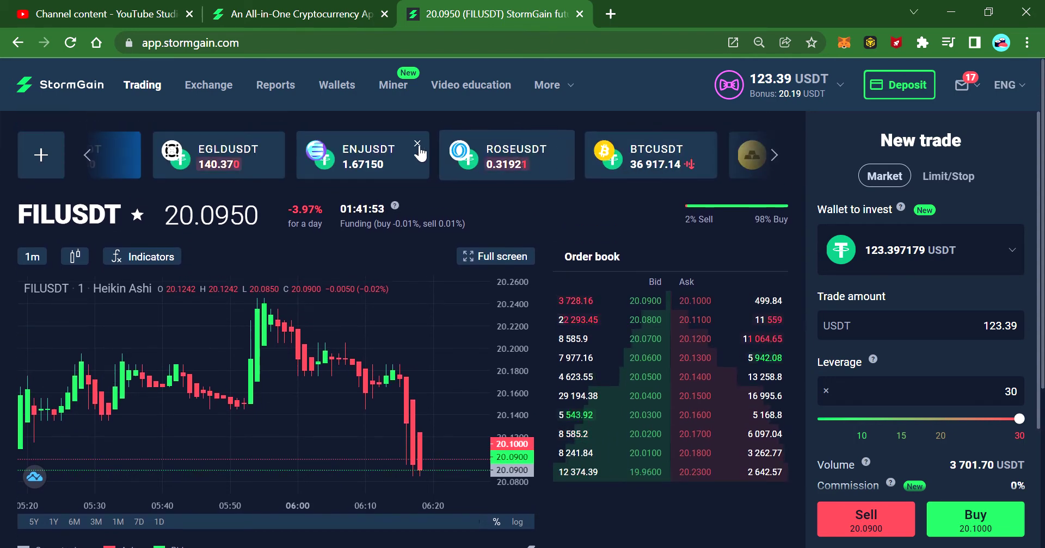
left_click(88, 156)
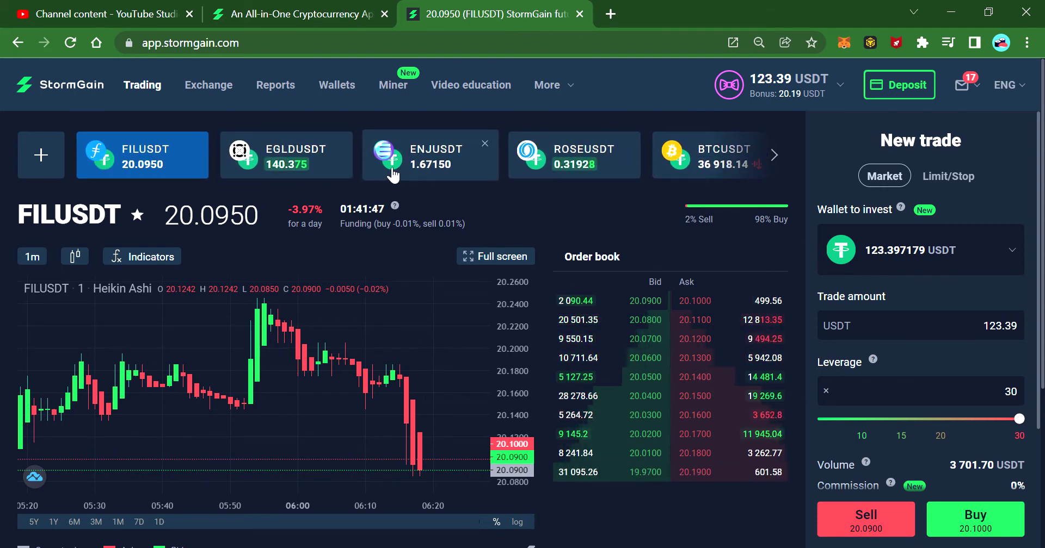
Inspect the recent FILUSDT candles and open a market buy trade of 10 USDT with leverage 15
scroll(261, 429, "down", 3)
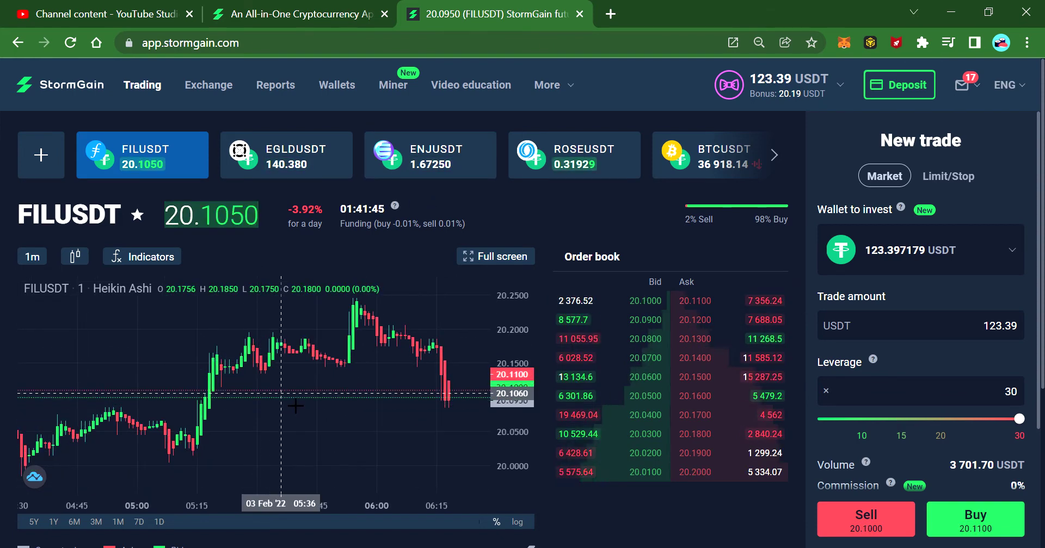
scroll(326, 427, "up", 2)
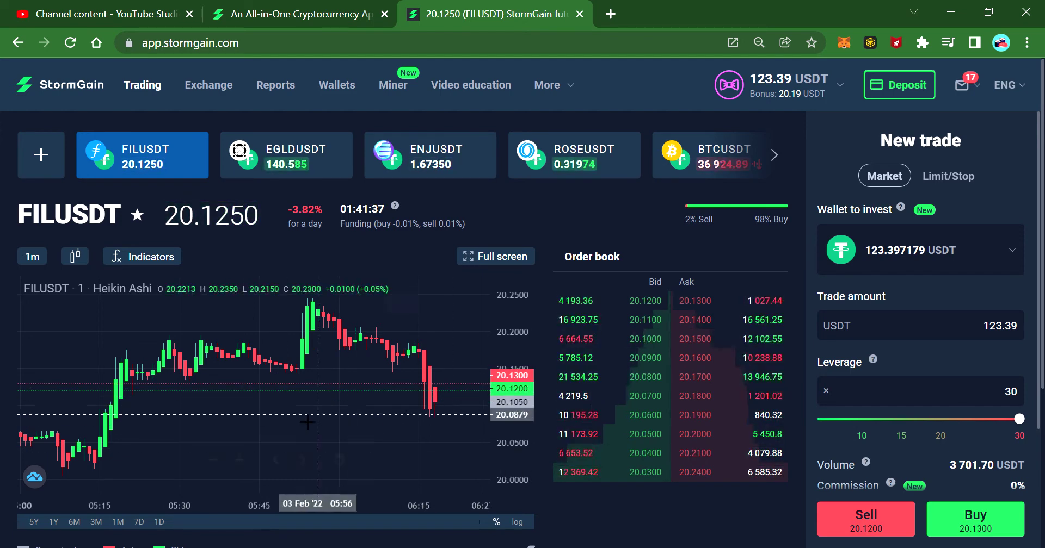
scroll(277, 431, "up", 5)
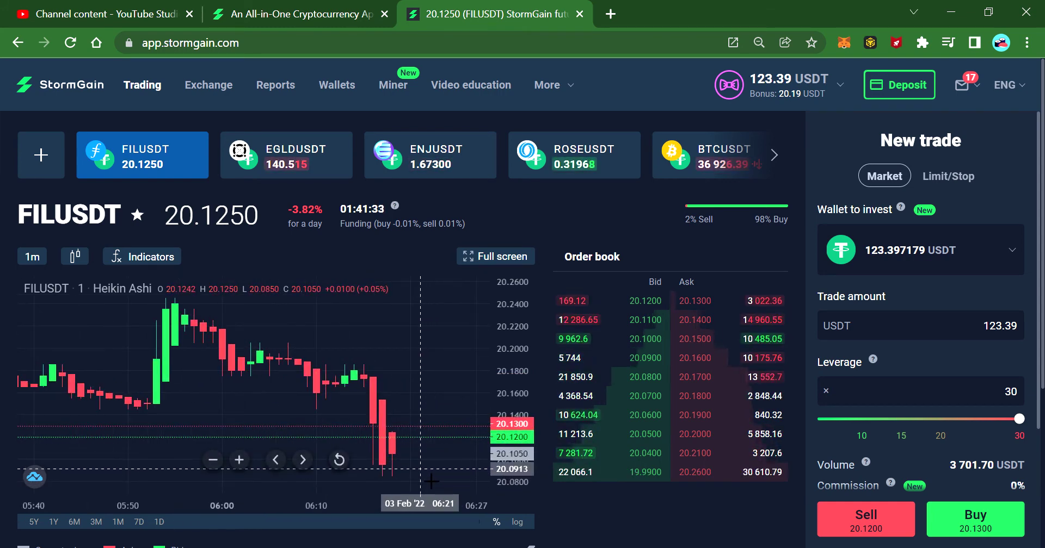
scroll(381, 446, "down", 2)
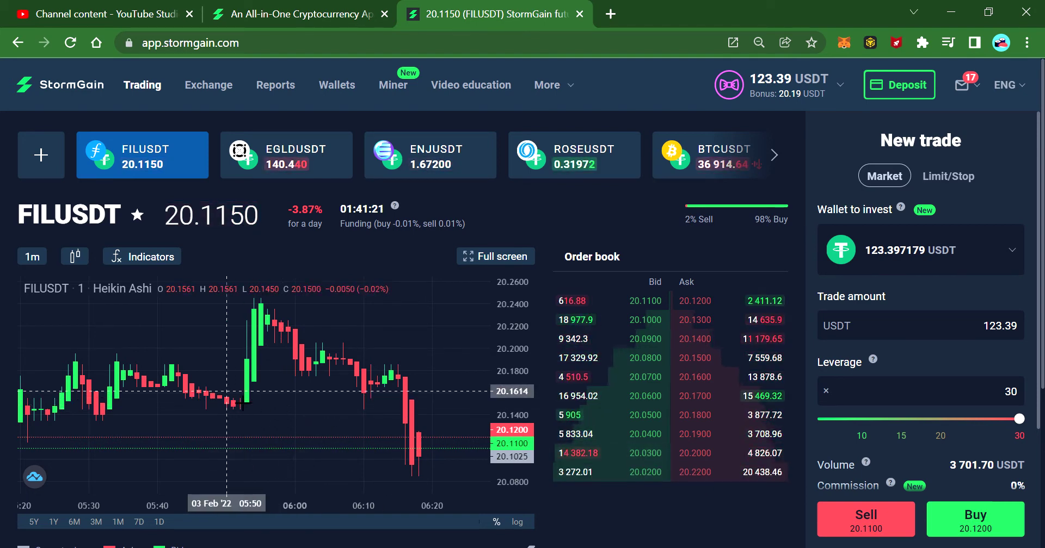
scroll(226, 390, "down", 2)
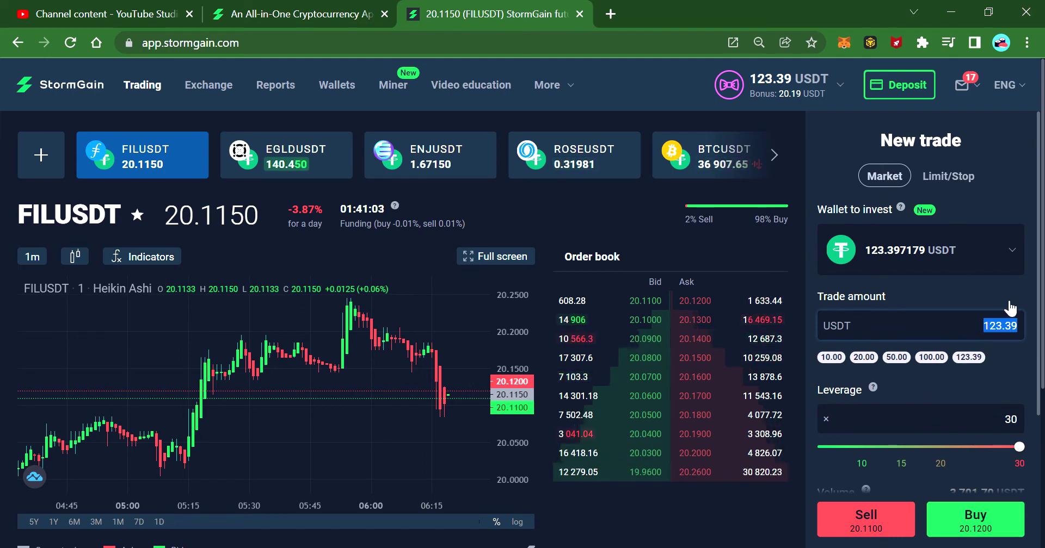
scroll(456, 466, "up", 2)
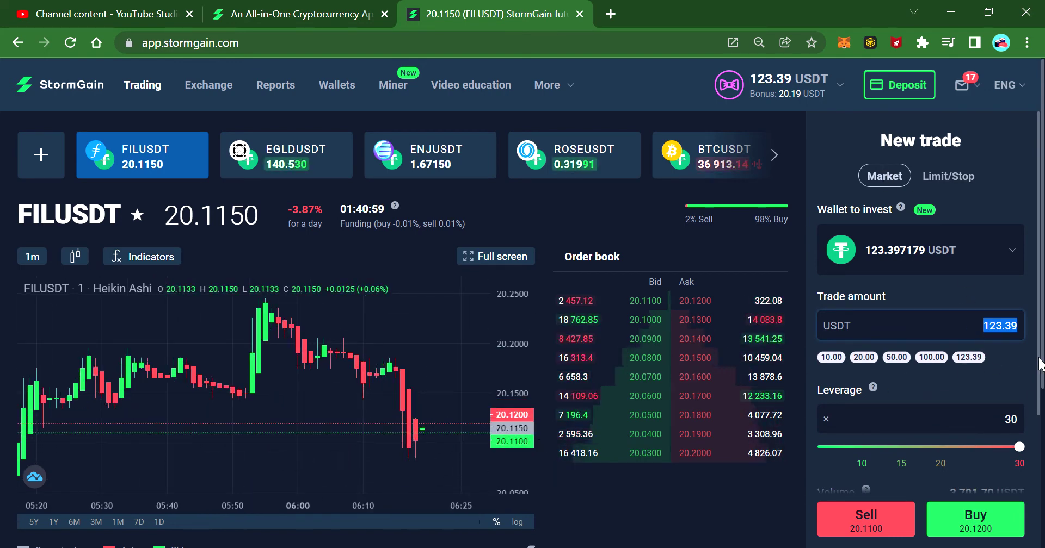
left_click(831, 357)
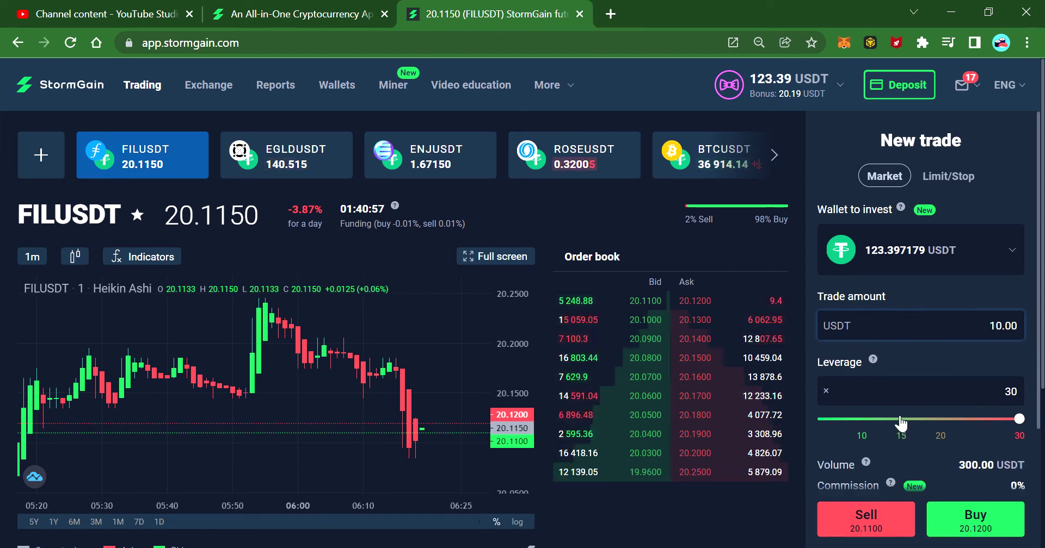
left_click(901, 419)
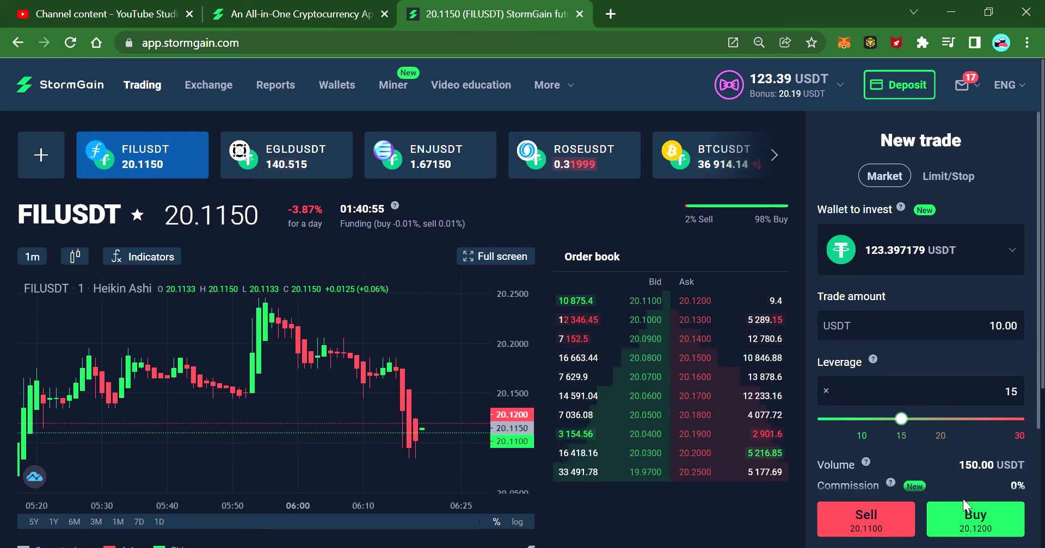
scroll(414, 391, "down", 3)
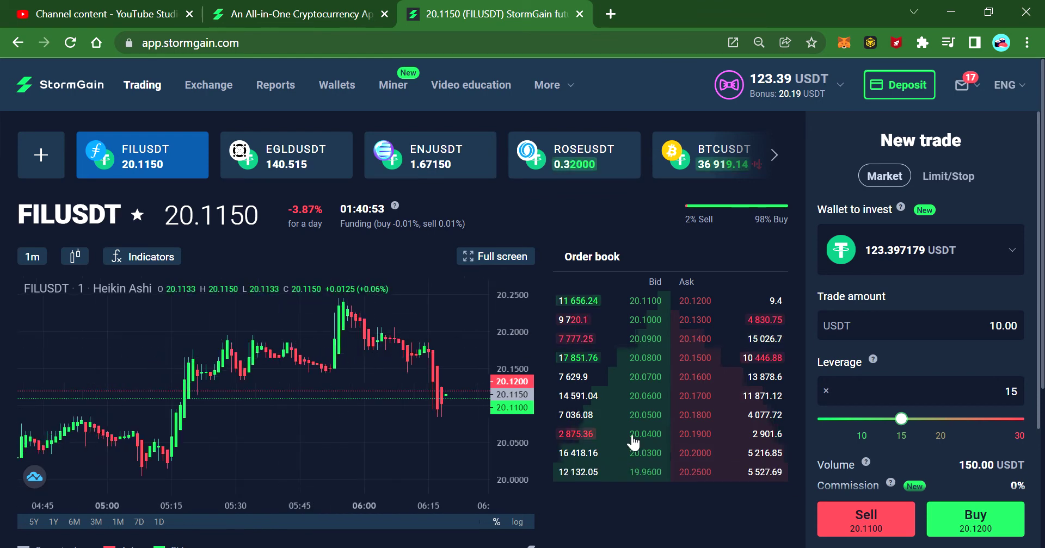
left_click(987, 532)
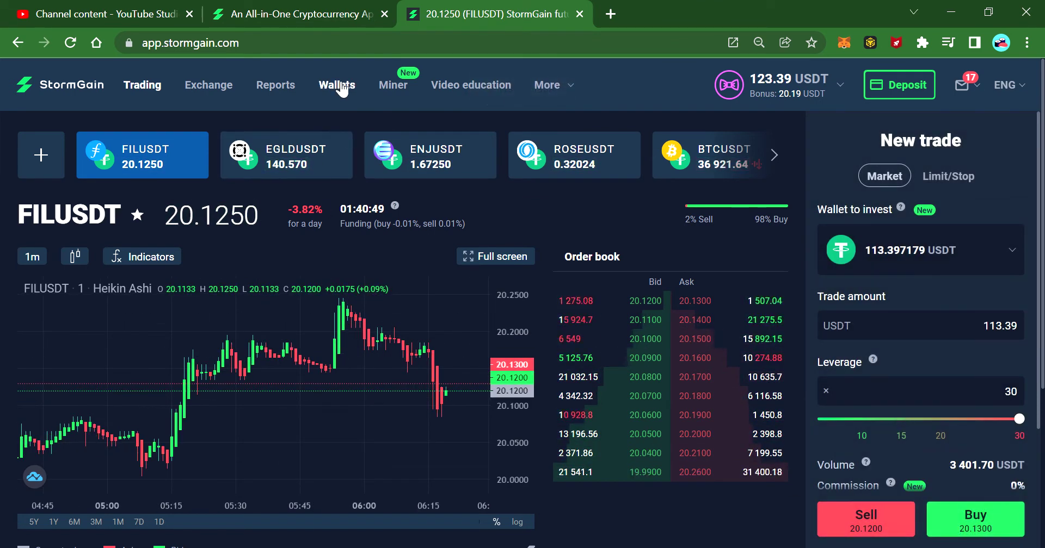
Check the new FILUSDT trade in the wallets overview and active trades report, and return to the trading page
left_click(341, 89)
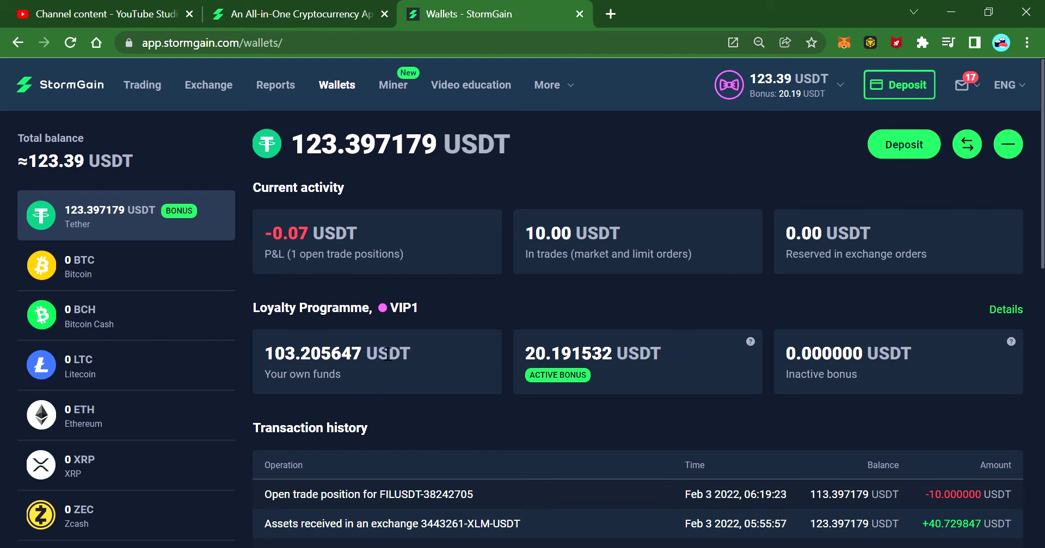
left_click(276, 86)
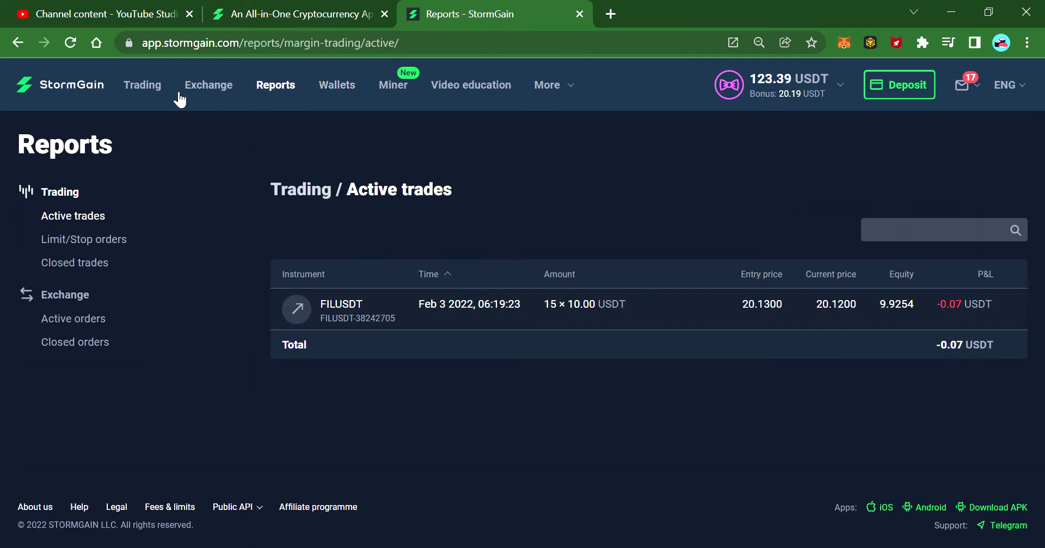
left_click(142, 85)
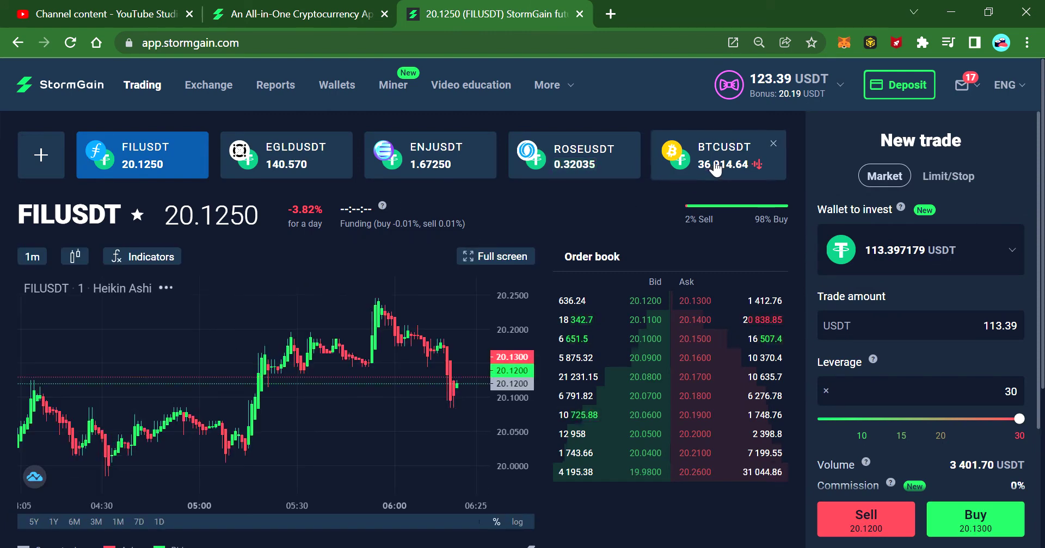
Show the BTCUSDT instrument and set its chart style to Heikin Ashi
left_click(696, 175)
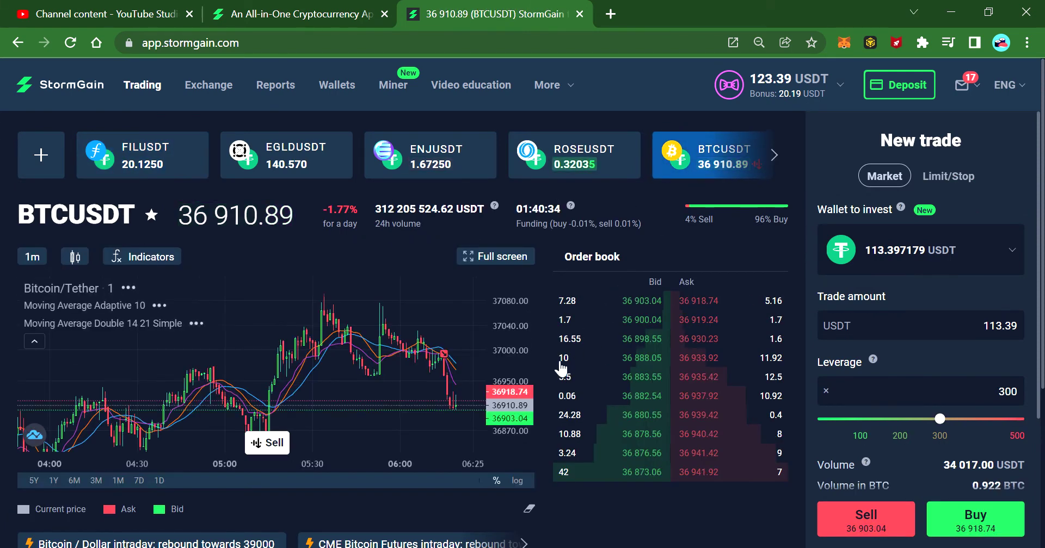
scroll(352, 444, "up", 3)
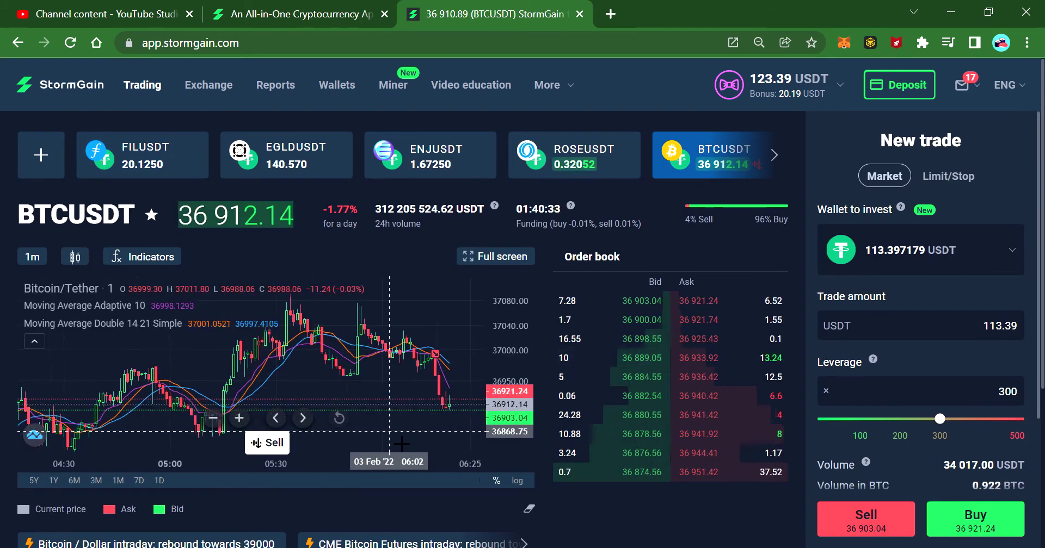
left_click(75, 257)
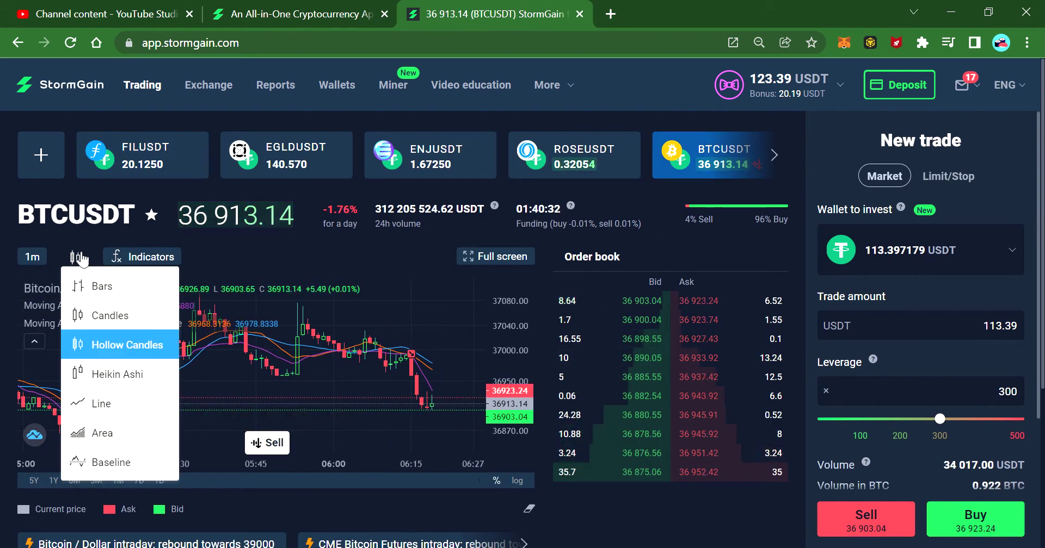
left_click(100, 381)
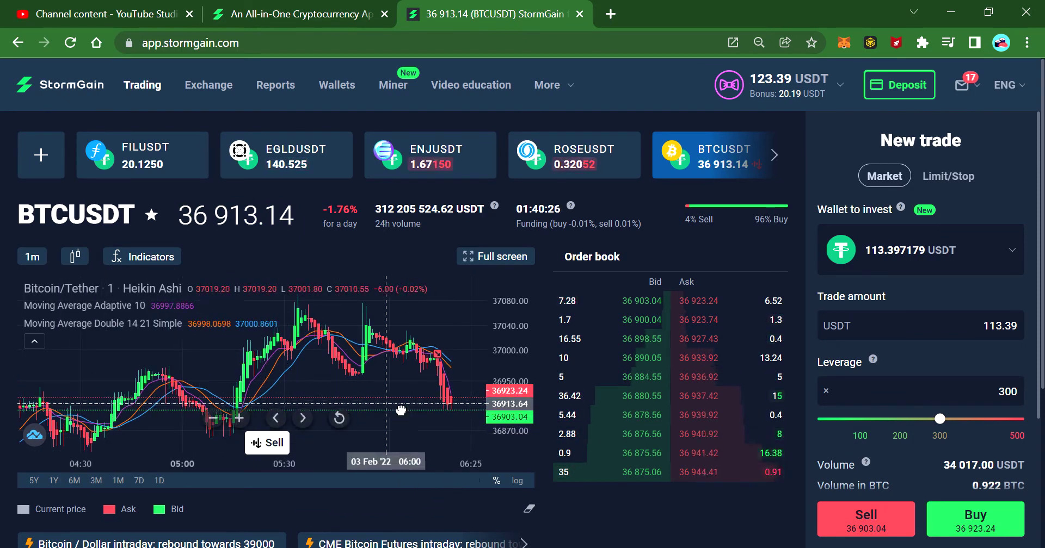
Inspect the recent BTCUSDT candles and open a market buy trade of 10 USDT with leverage 111
left_click_drag(297, 375, 341, 371)
left_click(339, 418)
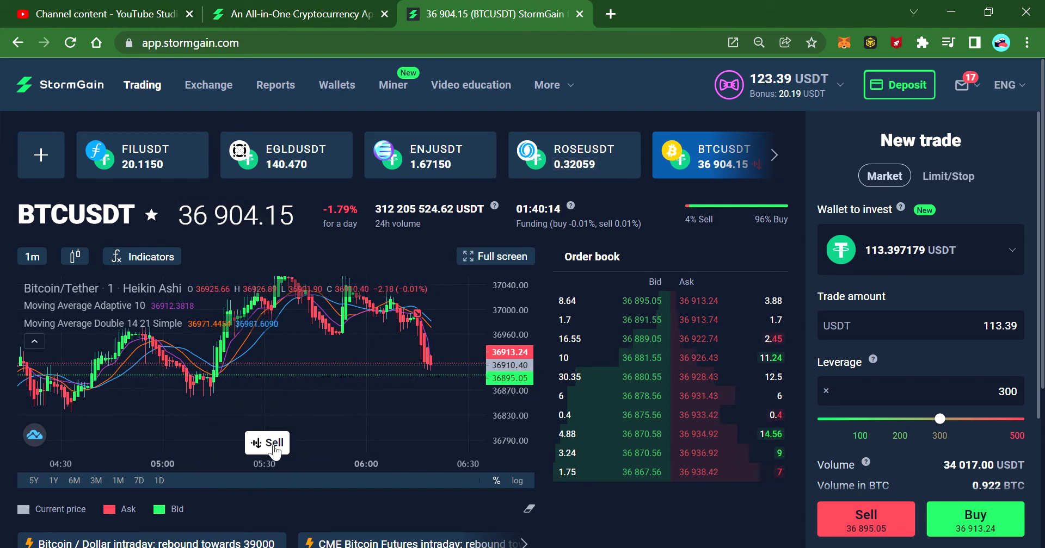
scroll(296, 430, "down", 2)
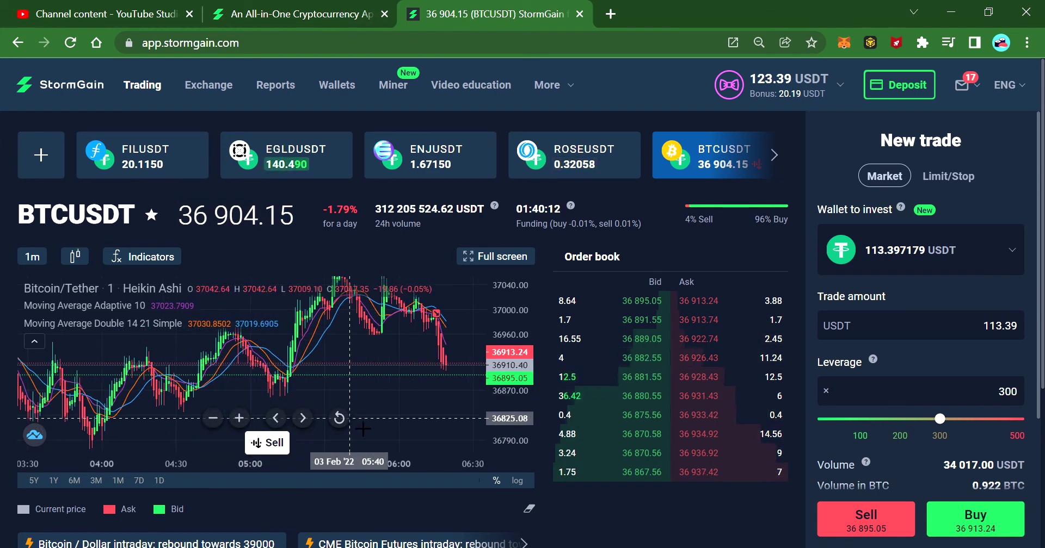
scroll(381, 424, "down", 3)
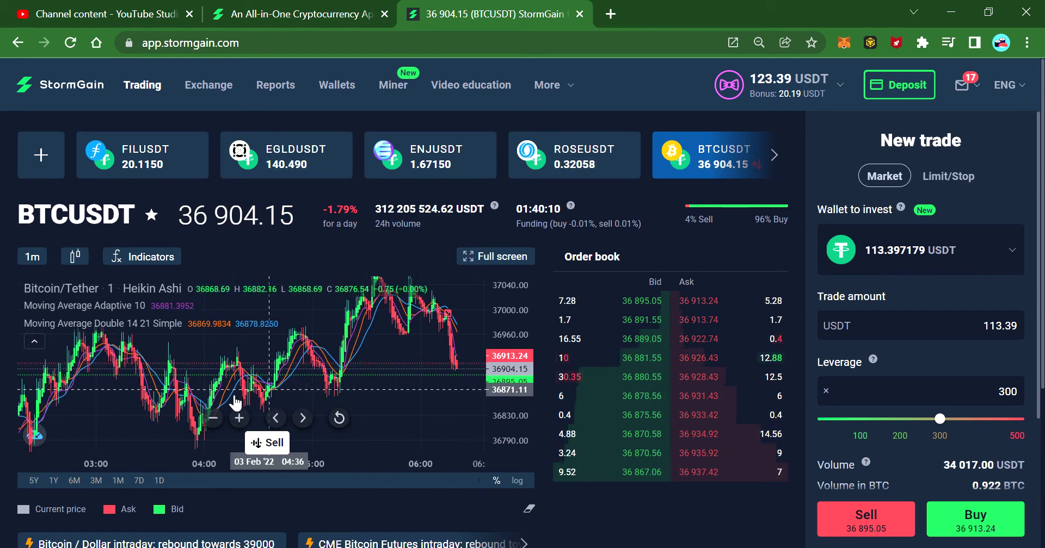
left_click_drag(197, 449, 211, 393)
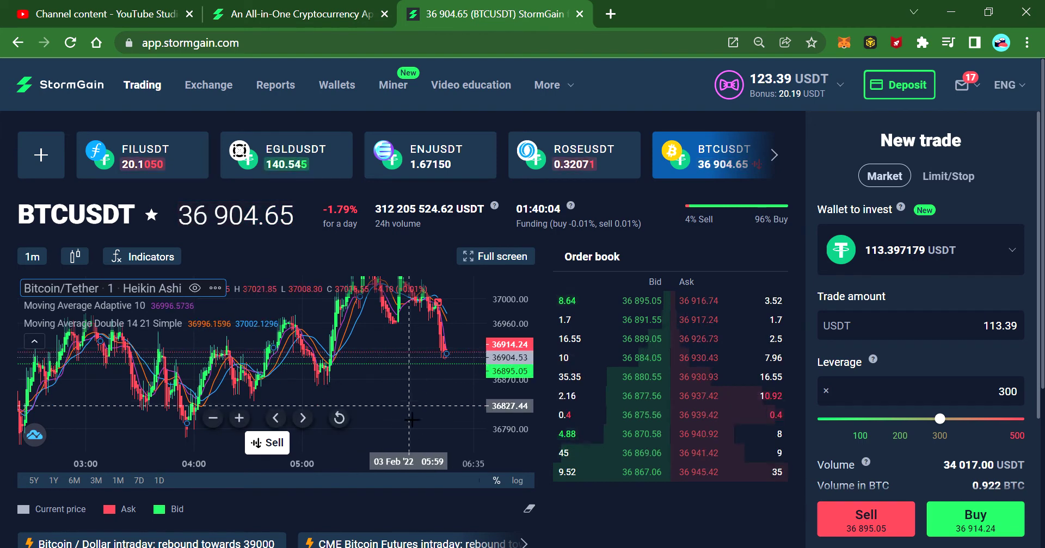
scroll(369, 408, "up", 2)
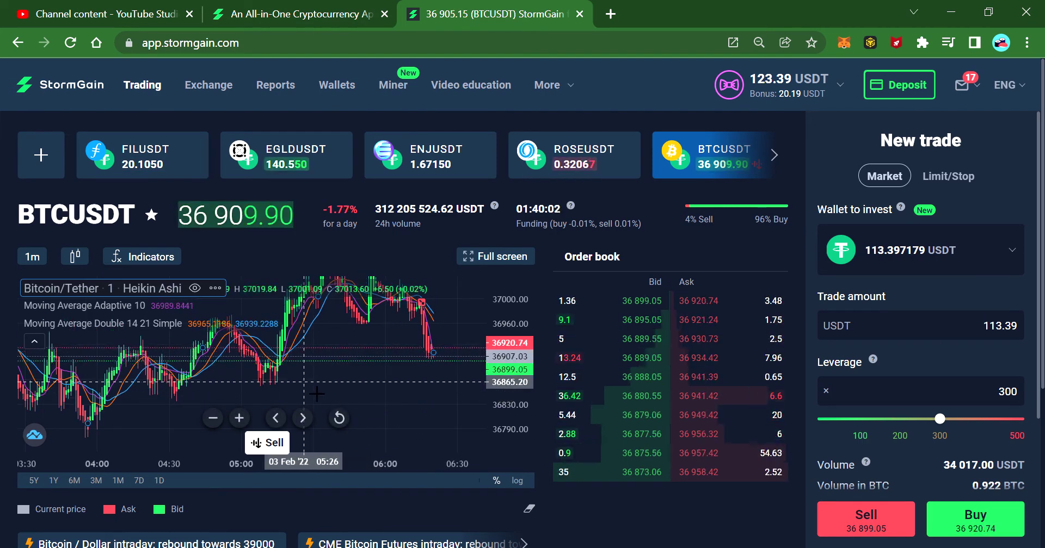
scroll(337, 402, "up", 2)
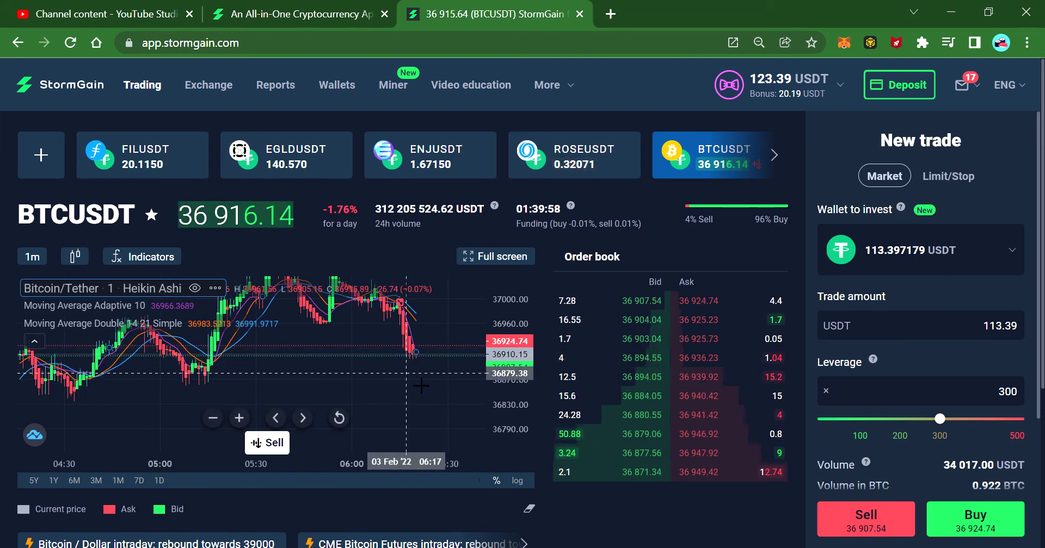
left_click(1015, 328)
type("10.00")
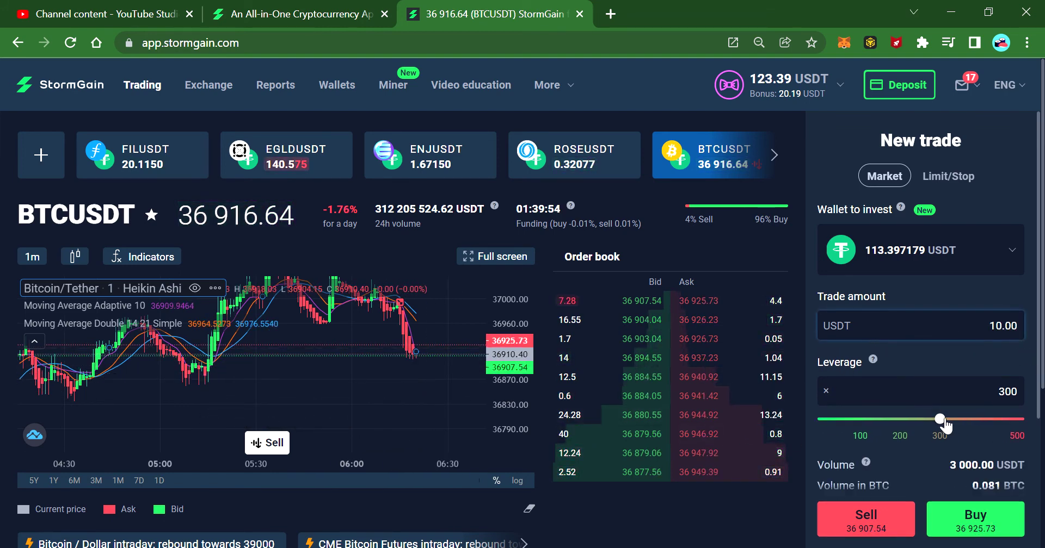
left_click_drag(944, 424, 860, 427)
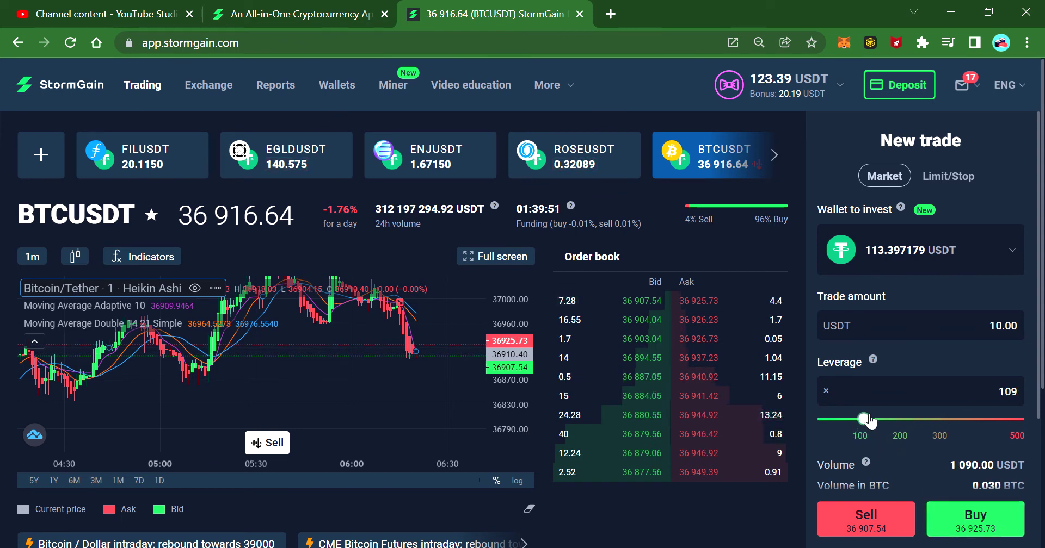
left_click(986, 521)
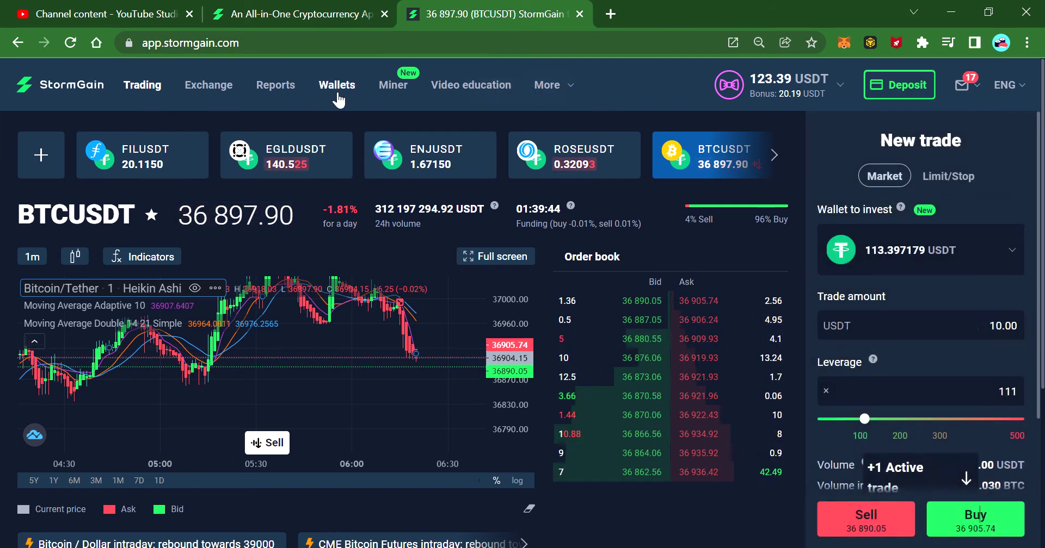
Check the wallets overview, and in the active trades report save a 3.0000 USDT Take Profit and Stop Loss on the BTCUSDT trade
left_click(337, 93)
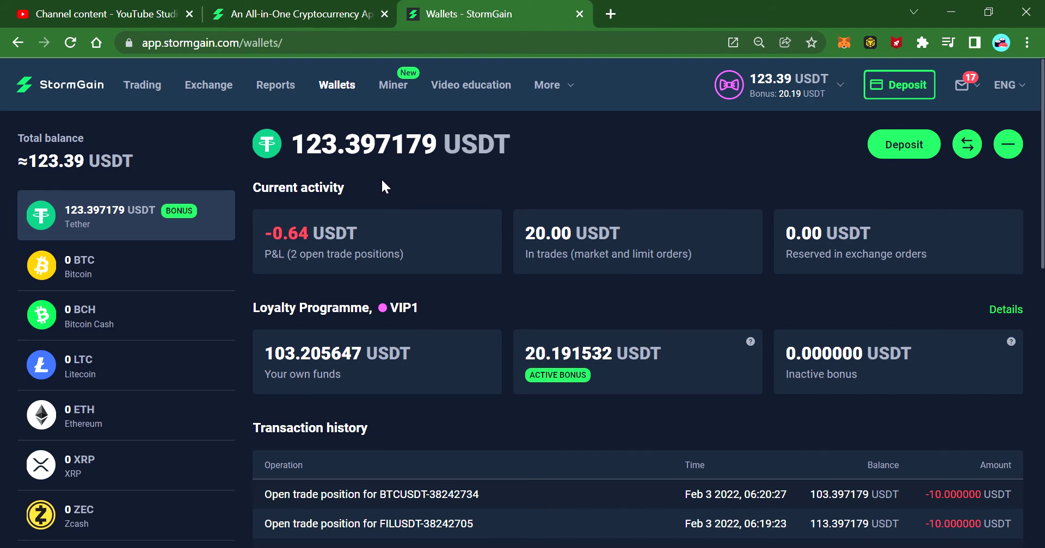
left_click(284, 87)
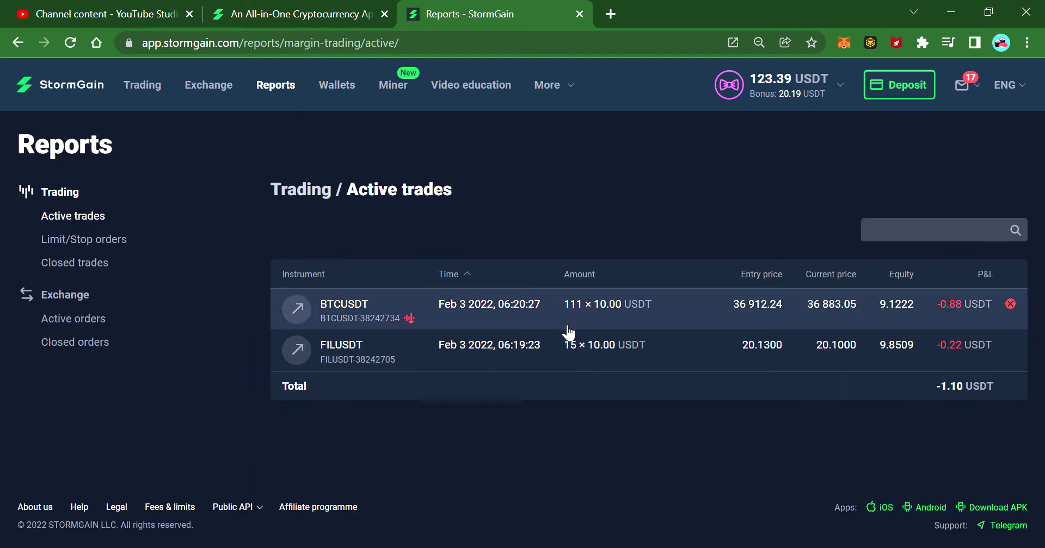
left_click(593, 325)
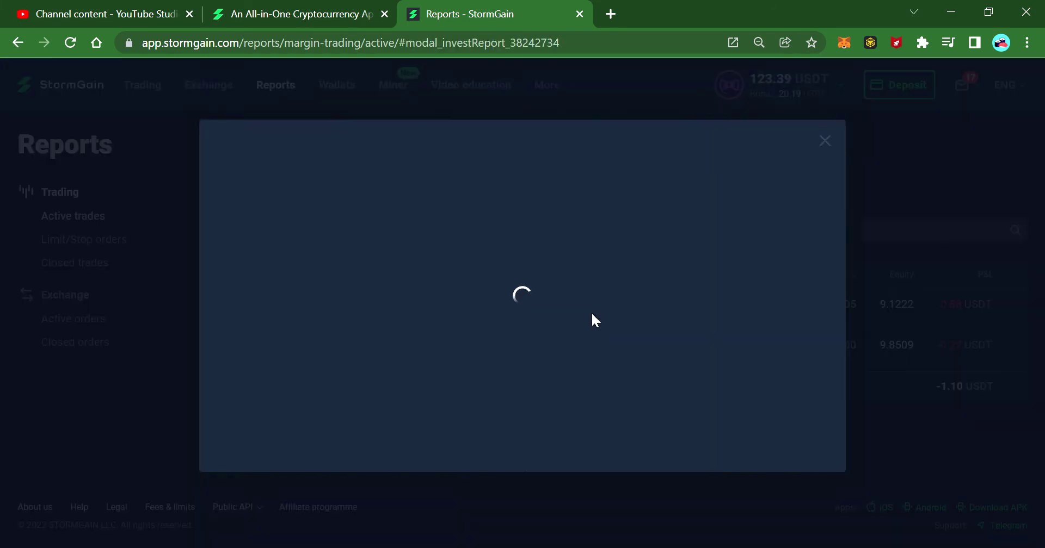
left_click(630, 205)
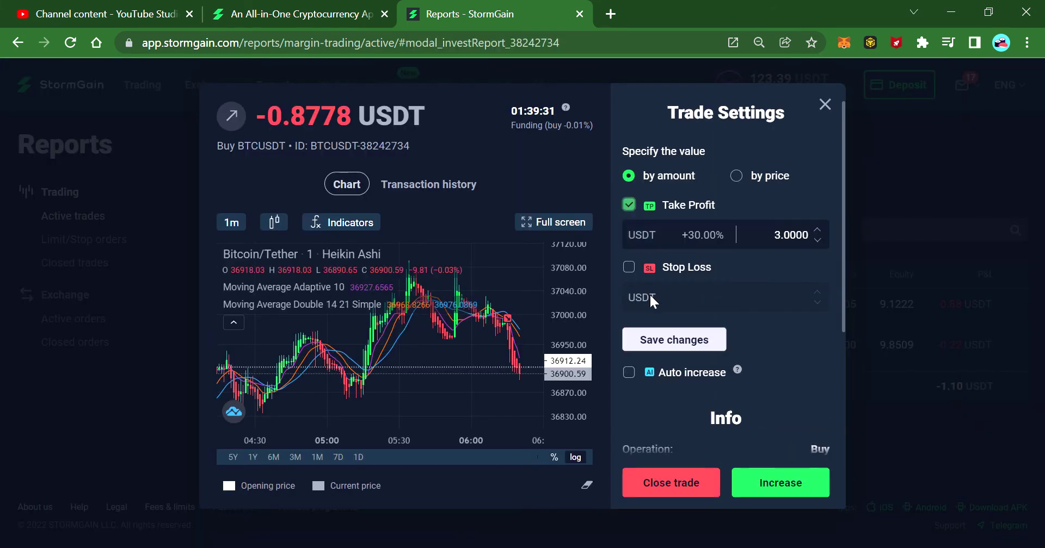
left_click(630, 268)
left_click(686, 341)
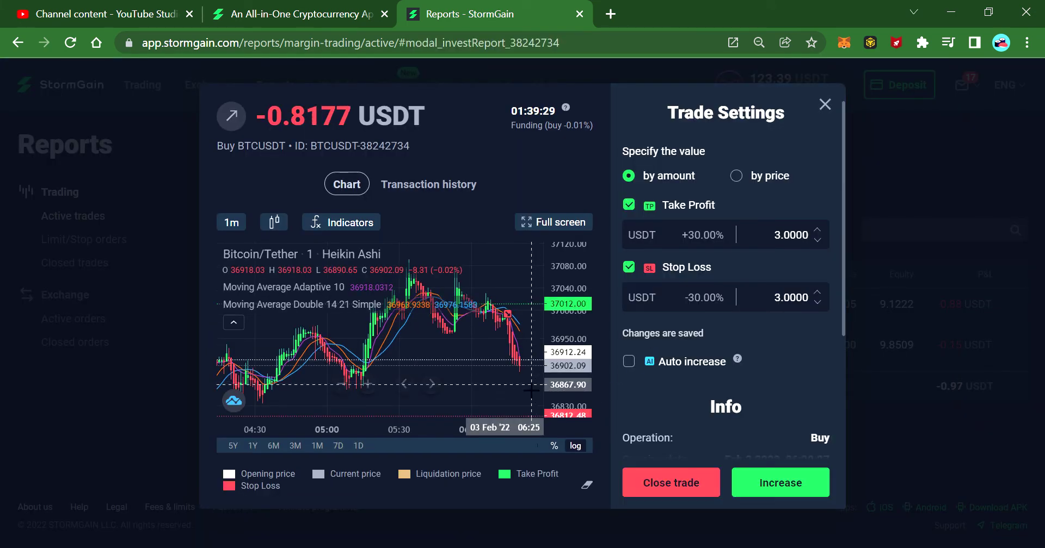
left_click(824, 104)
Enable Take Profit and Stop Loss at 3.0000 USDT each on the FILUSDT trade, save the changes and close its settings
left_click(599, 350)
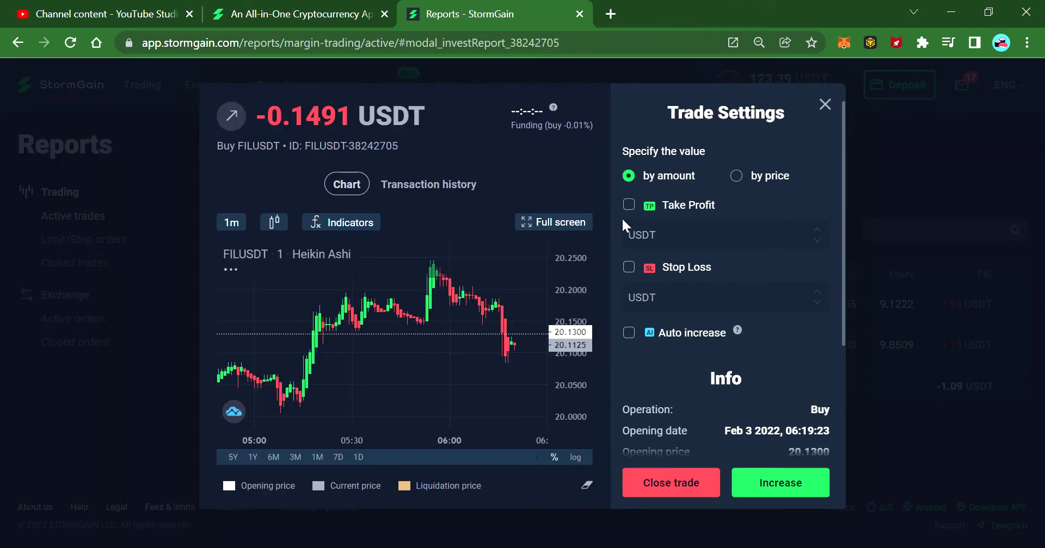
left_click(629, 205)
left_click(635, 272)
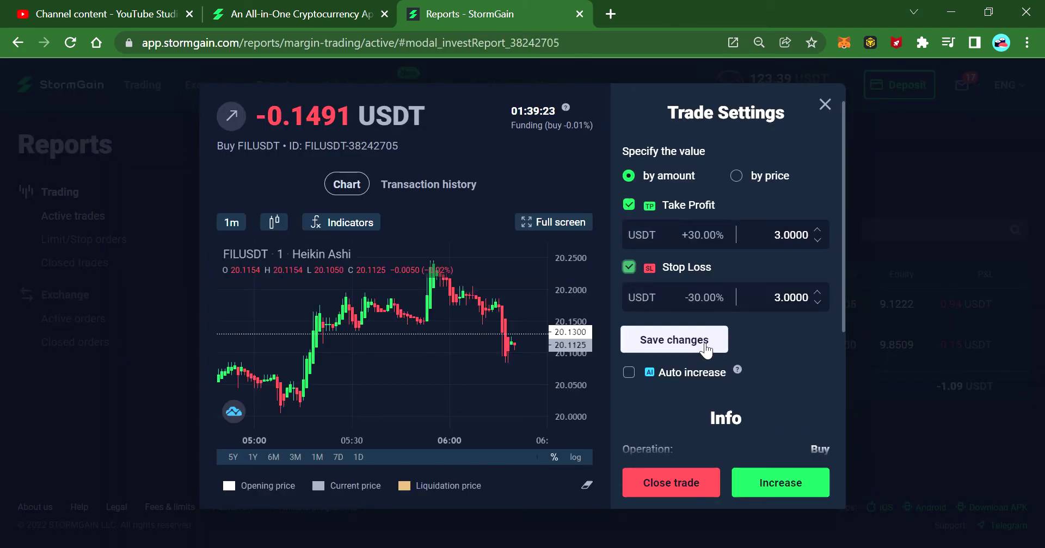
left_click(699, 343)
left_click(831, 108)
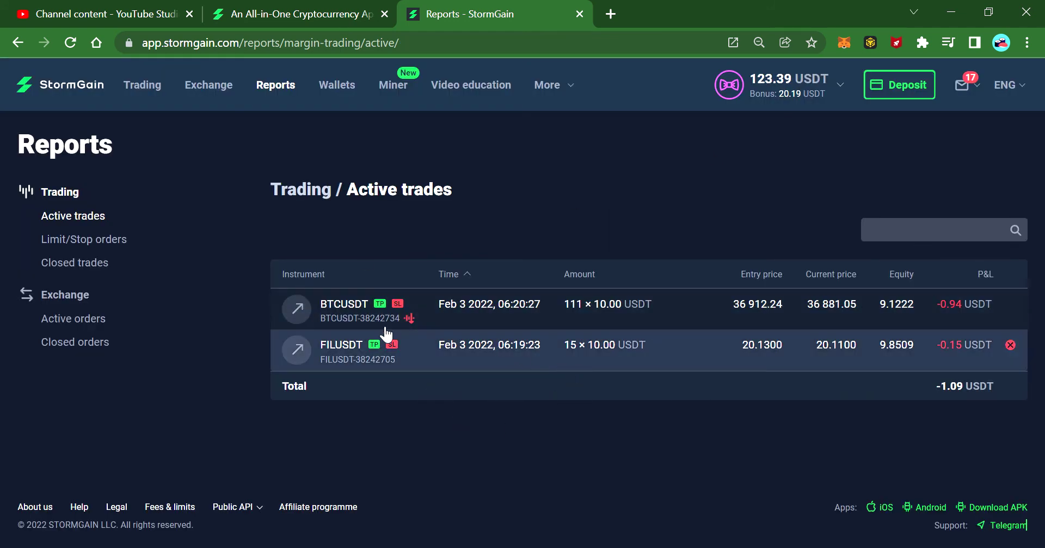
Reopen the BTCUSDT trade's settings, turn off its Stop Loss and save the change
left_click(479, 316)
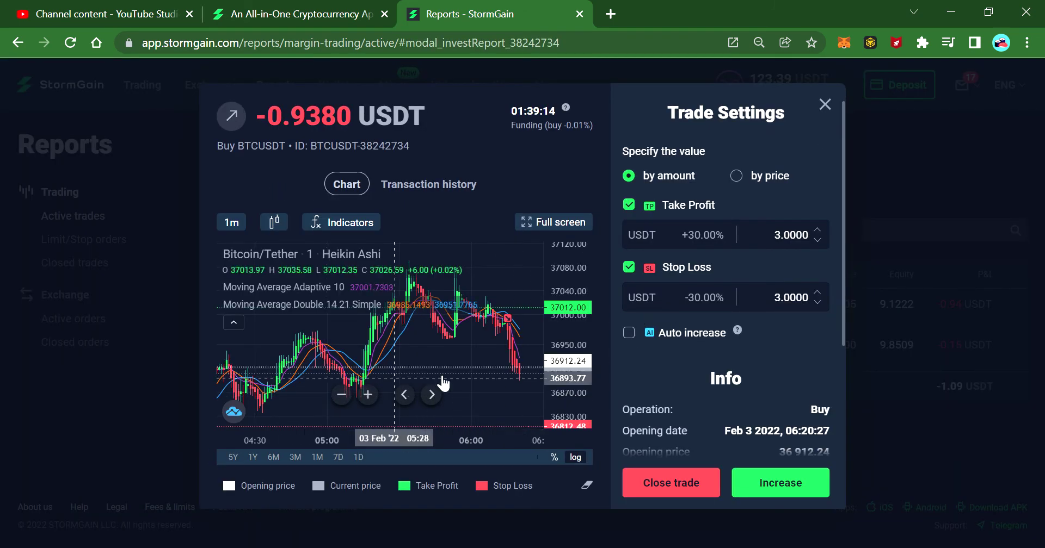
scroll(459, 413, "down", 2)
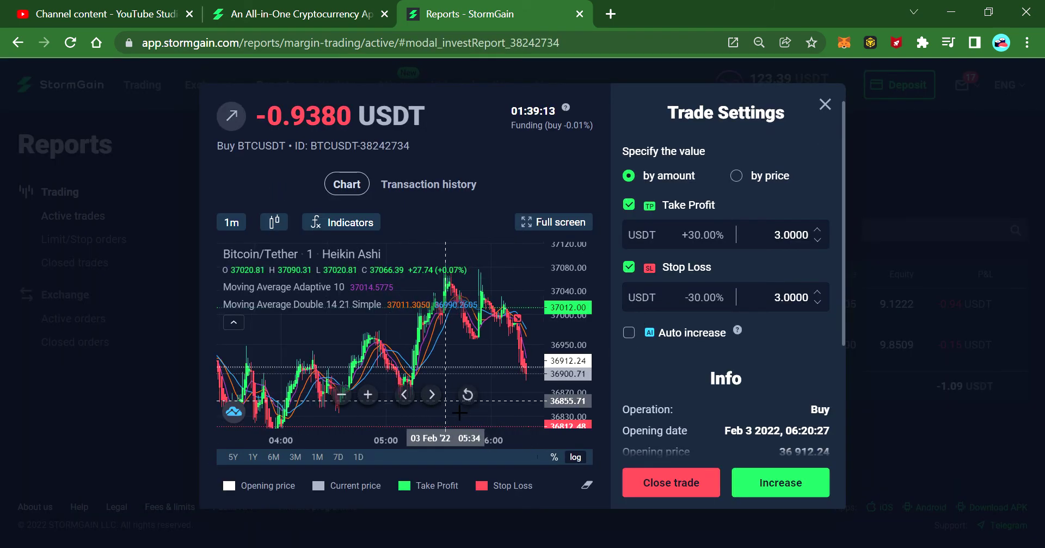
left_click(629, 268)
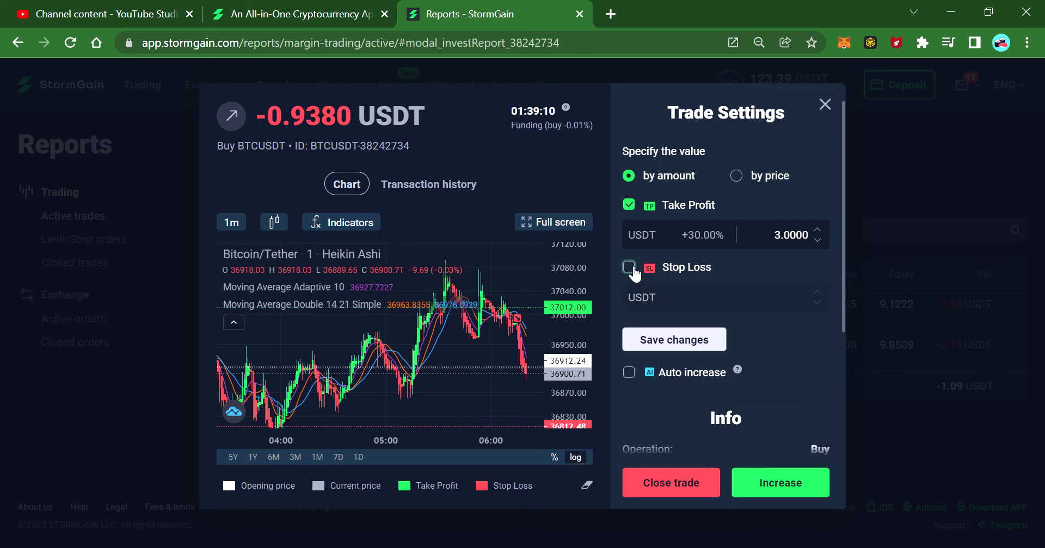
left_click(672, 341)
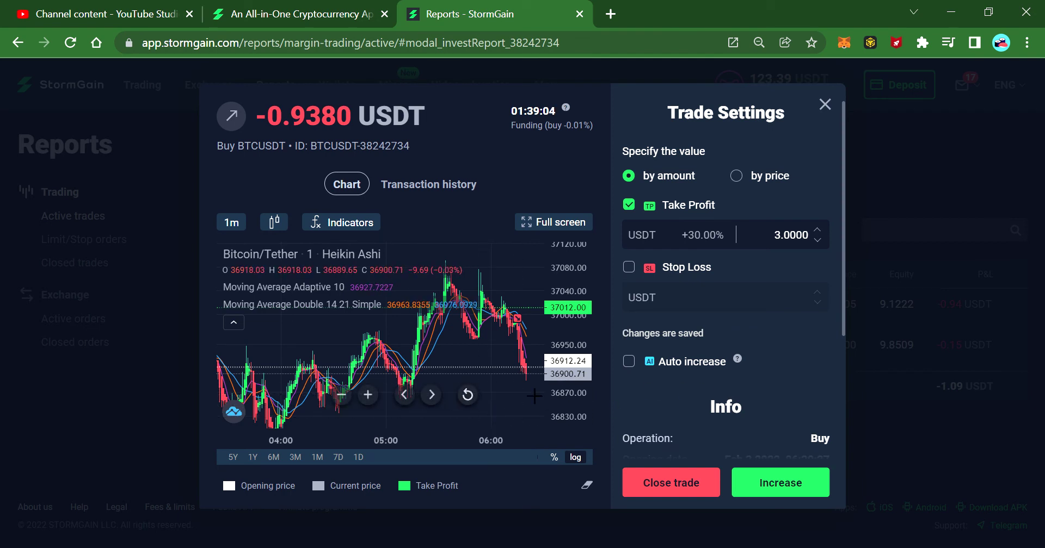
Examine the open BTCUSDT trade's chart, comparing recent candles with the opening price and Take Profit level at several time scales
left_click_drag(411, 451, 419, 441)
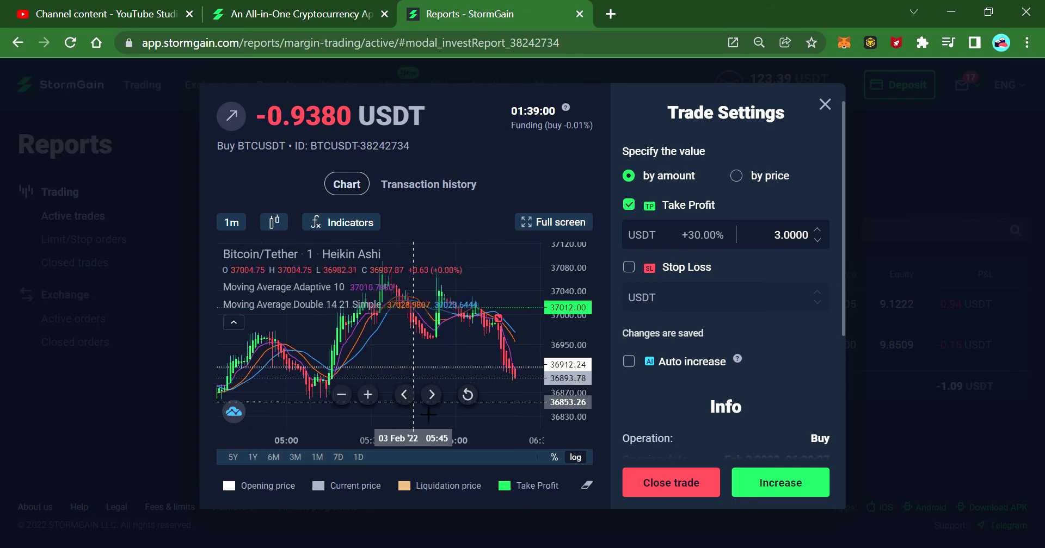
scroll(315, 388, "up", 3)
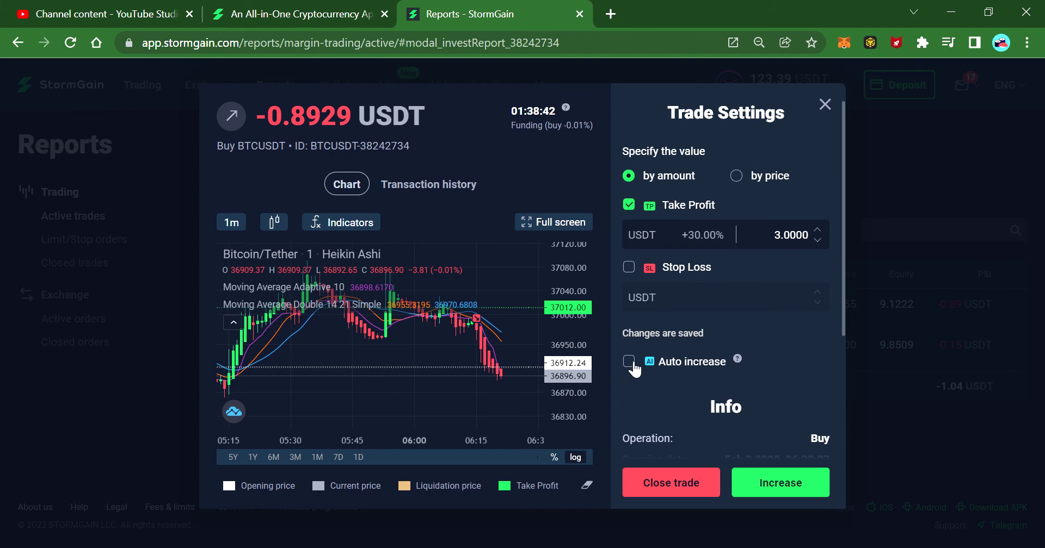
scroll(322, 283, "down", 3)
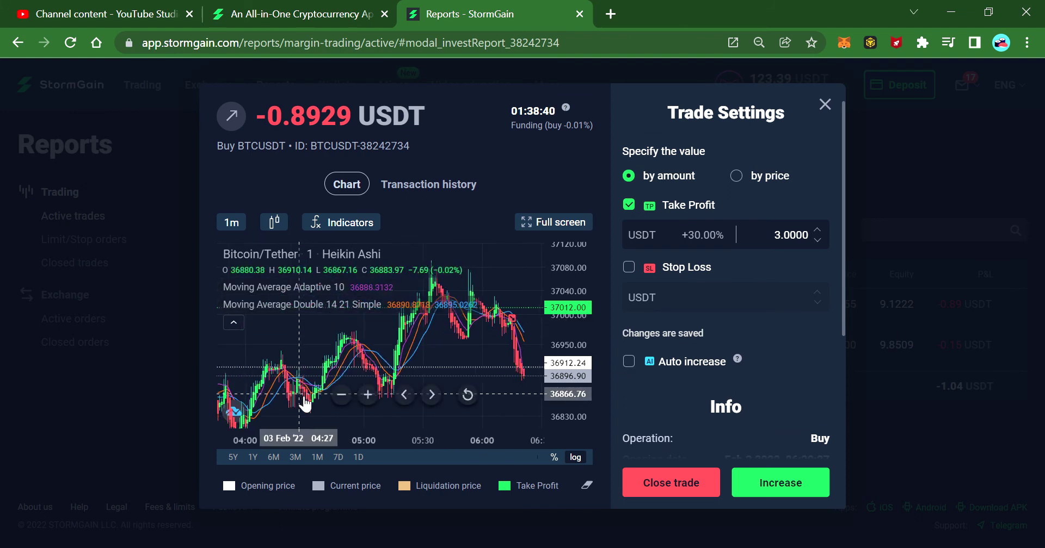
scroll(275, 400, "up", 3)
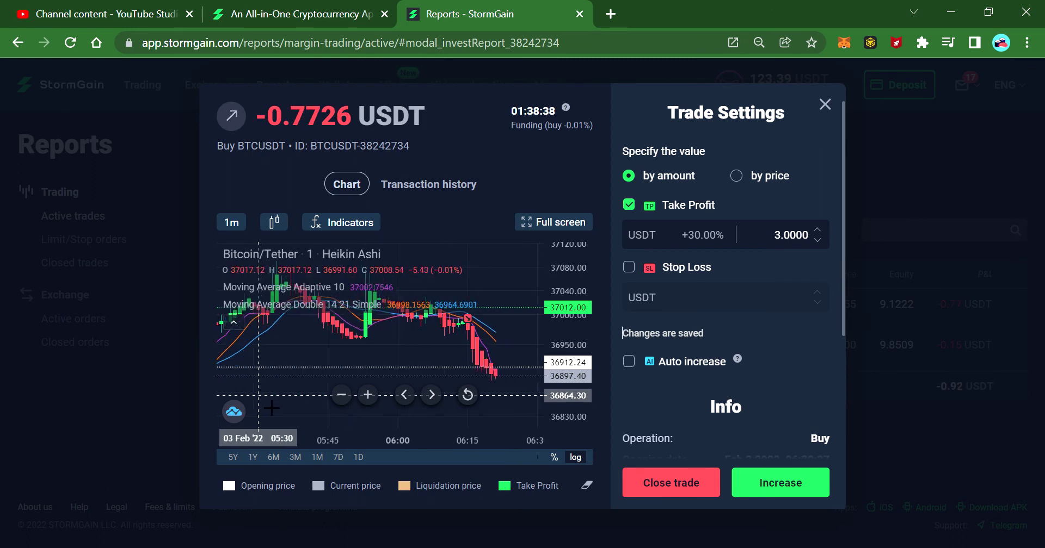
scroll(272, 408, "up", 3)
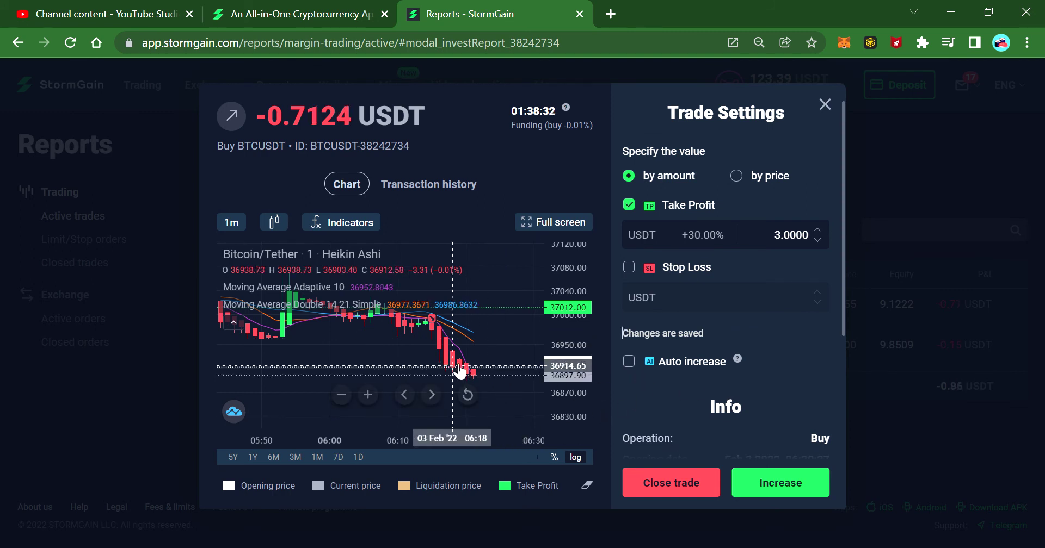
scroll(380, 301, "down", 2)
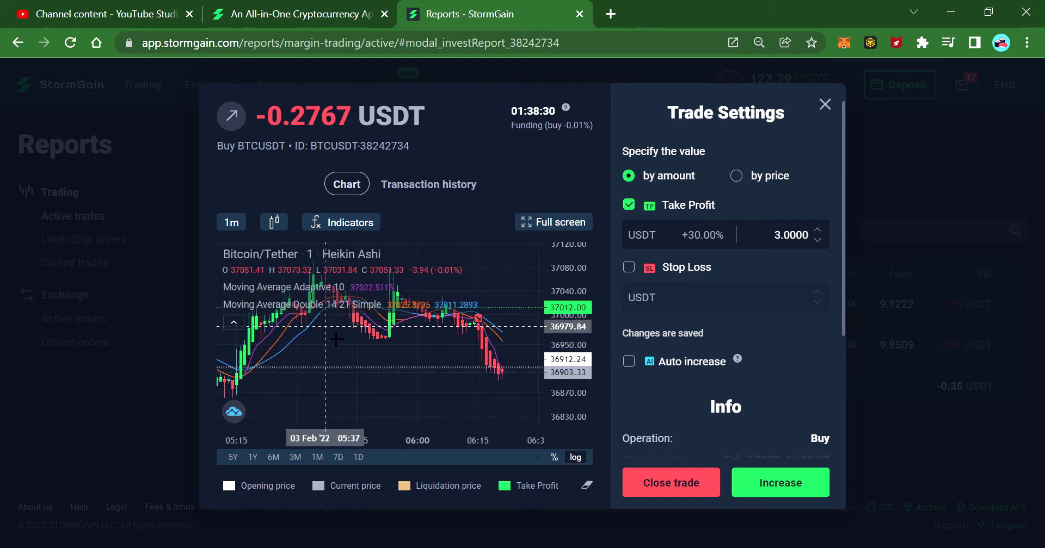
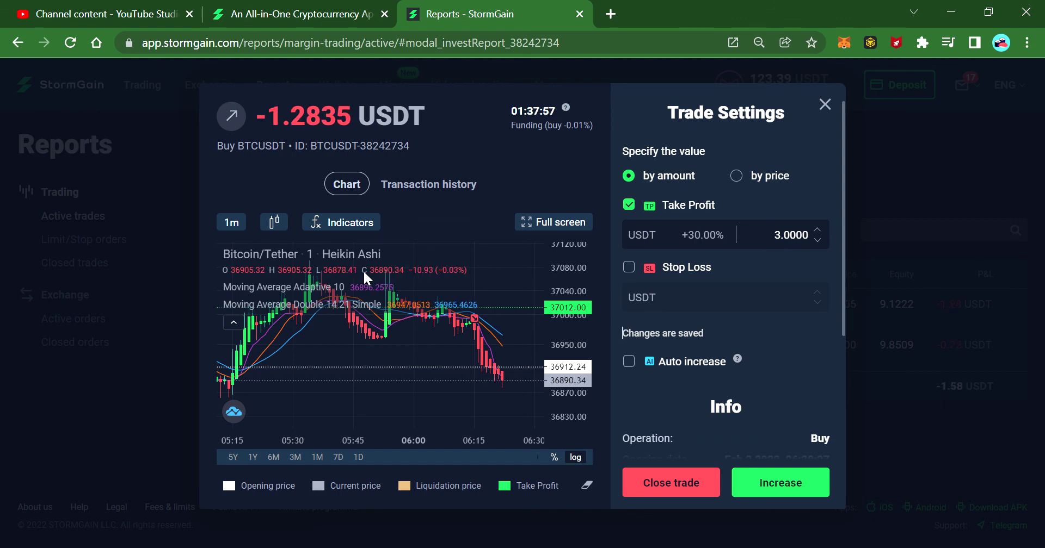
scroll(387, 414, "down", 3)
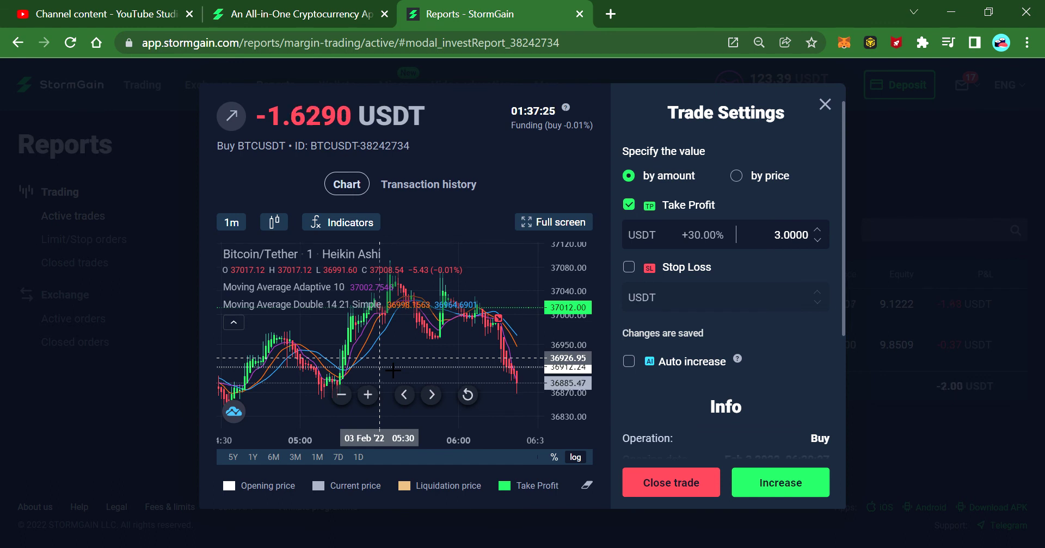
scroll(393, 371, "up", 2)
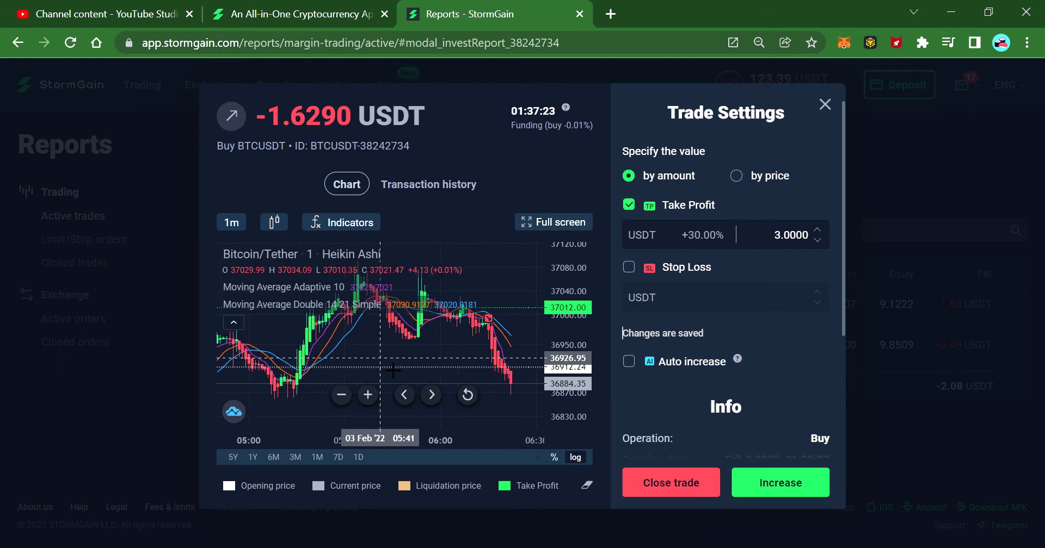